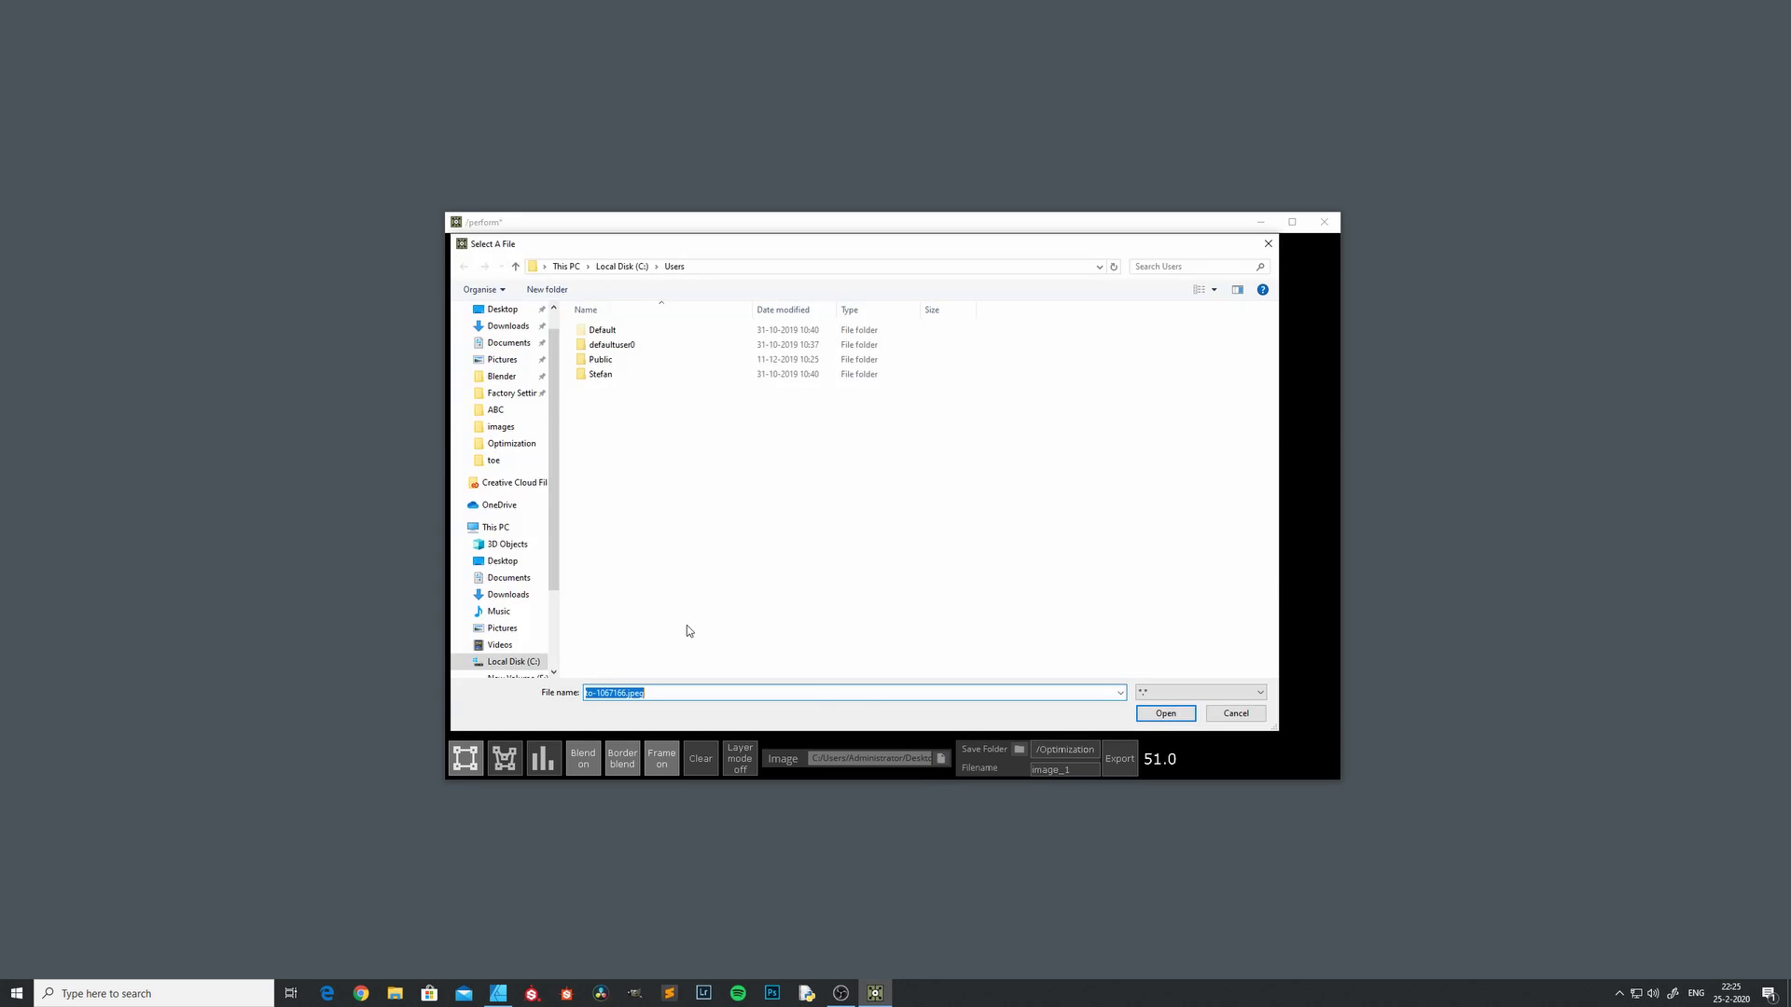
Open woman-in-orange-blazer-coloredit_1920x1080.png from the images folder.
click(511, 429)
click(620, 579)
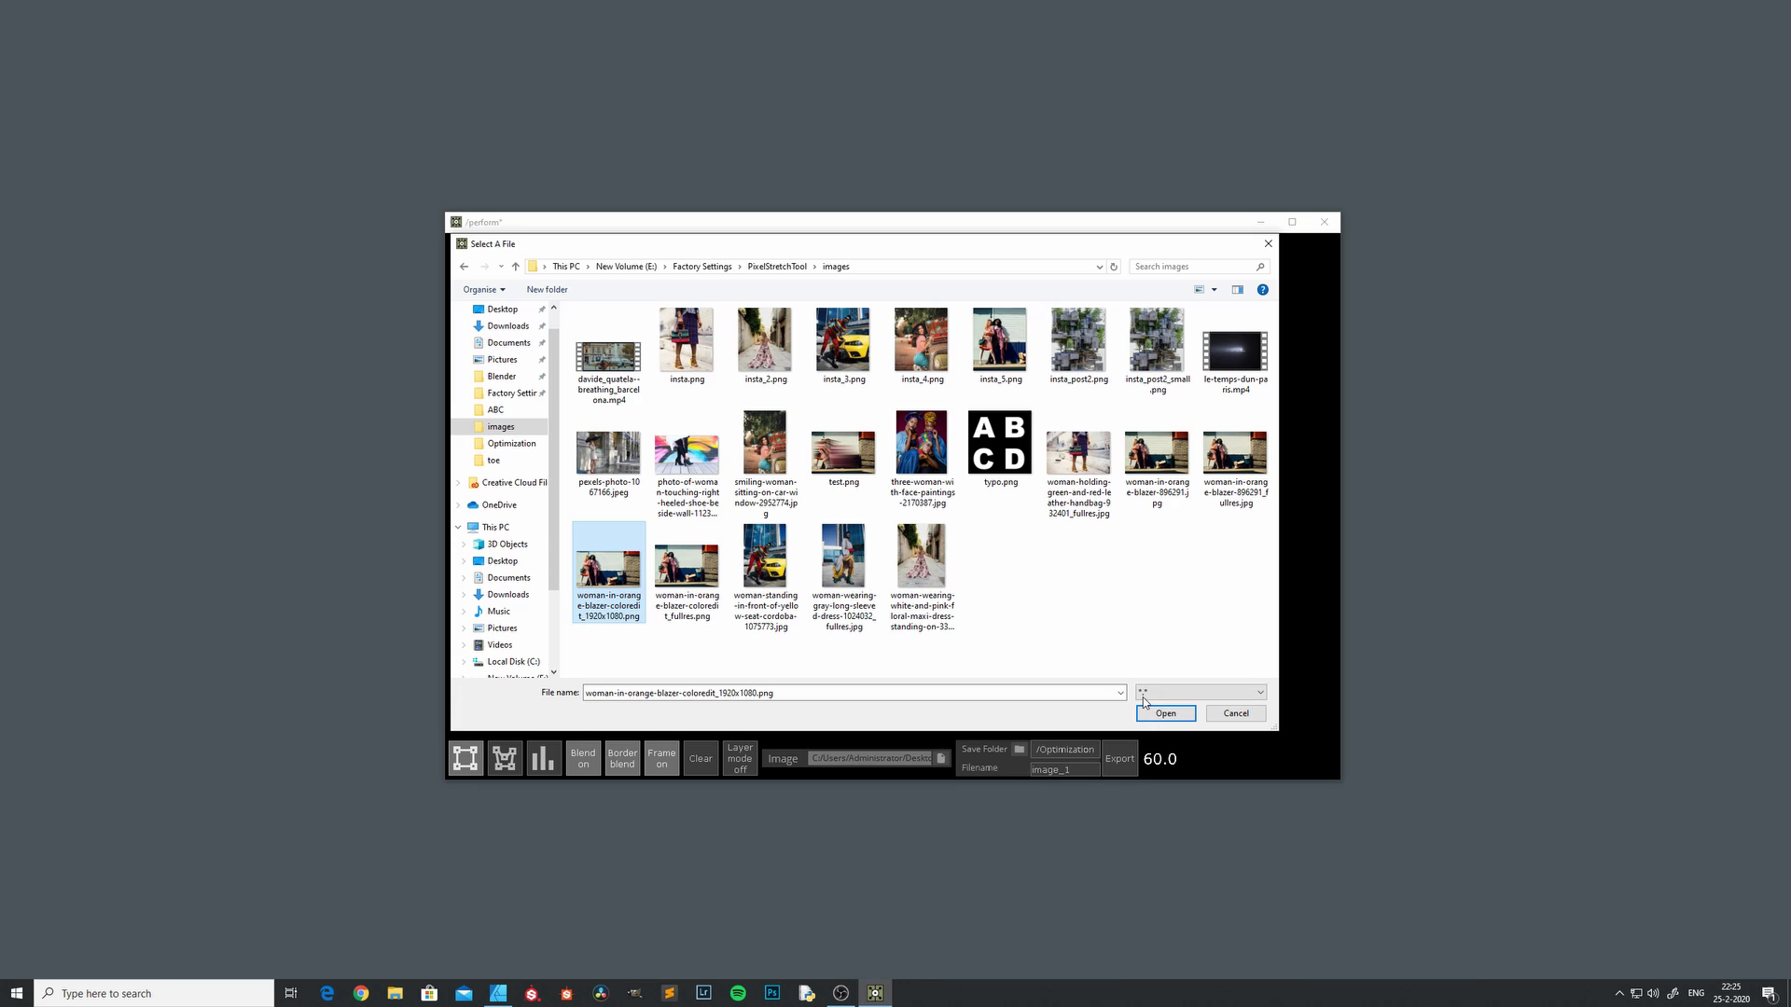
click(1165, 716)
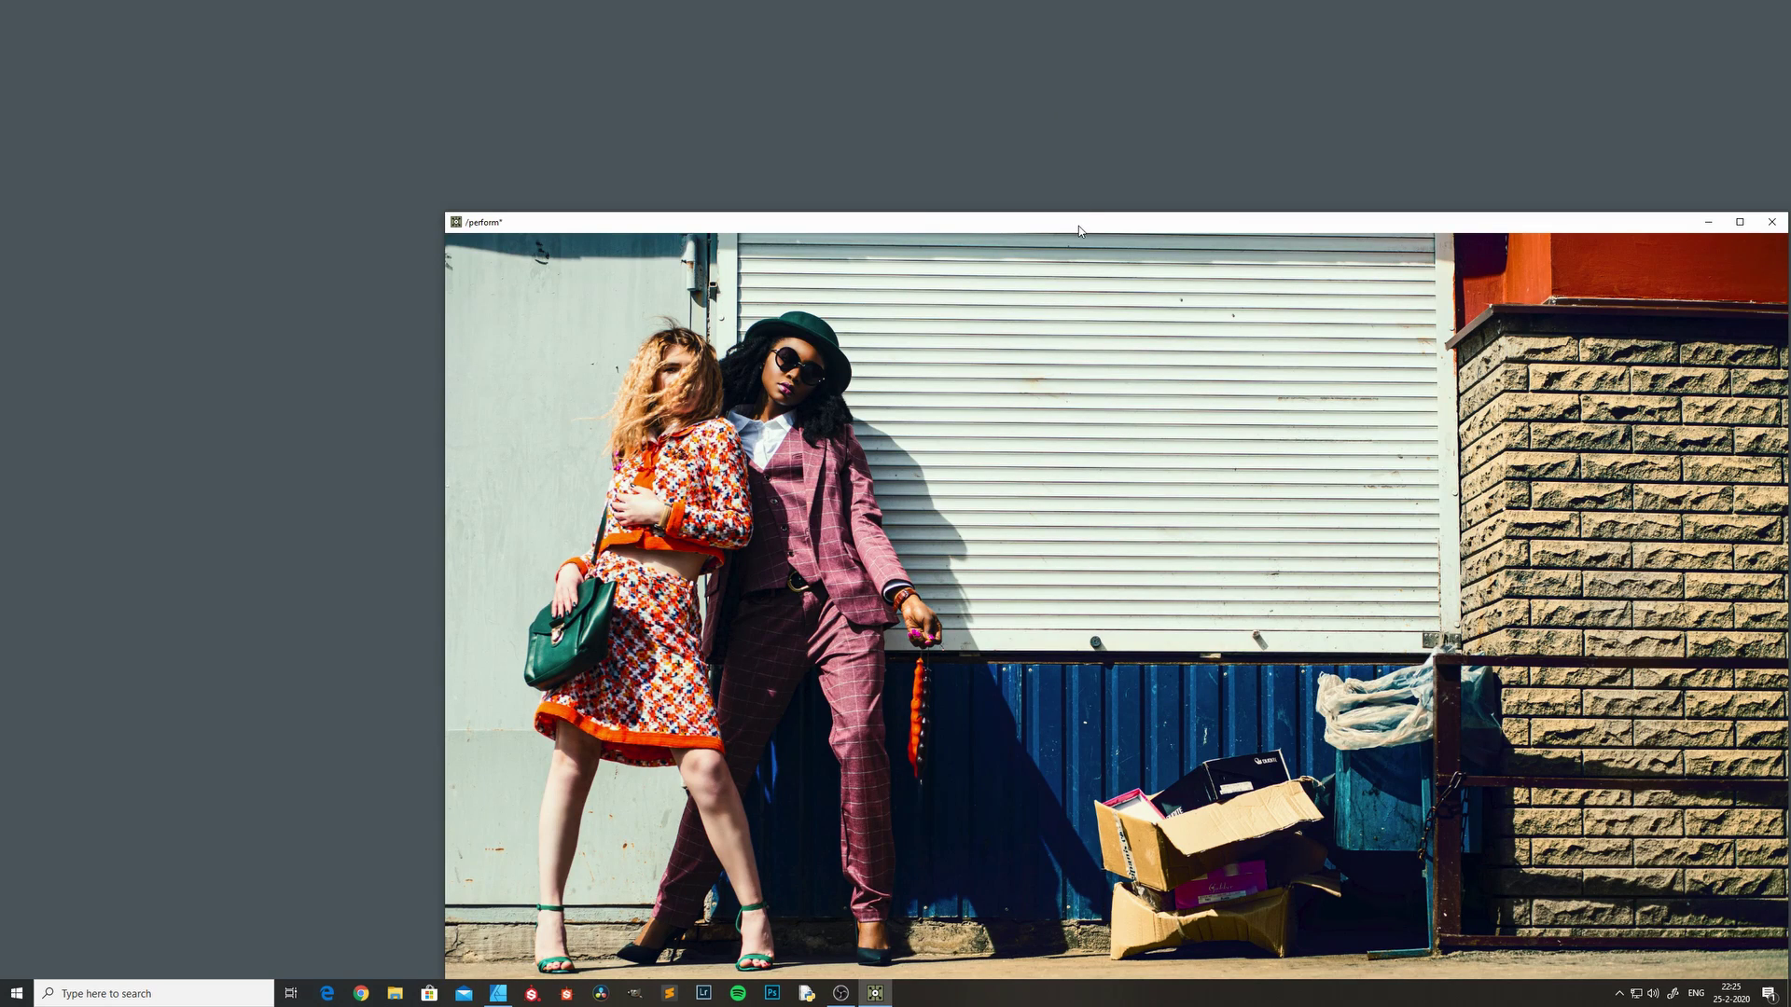
Reposition the window, then stretch a rectangle of horizontal streaks over the women's torsos.
drag(1078, 226, 830, 71)
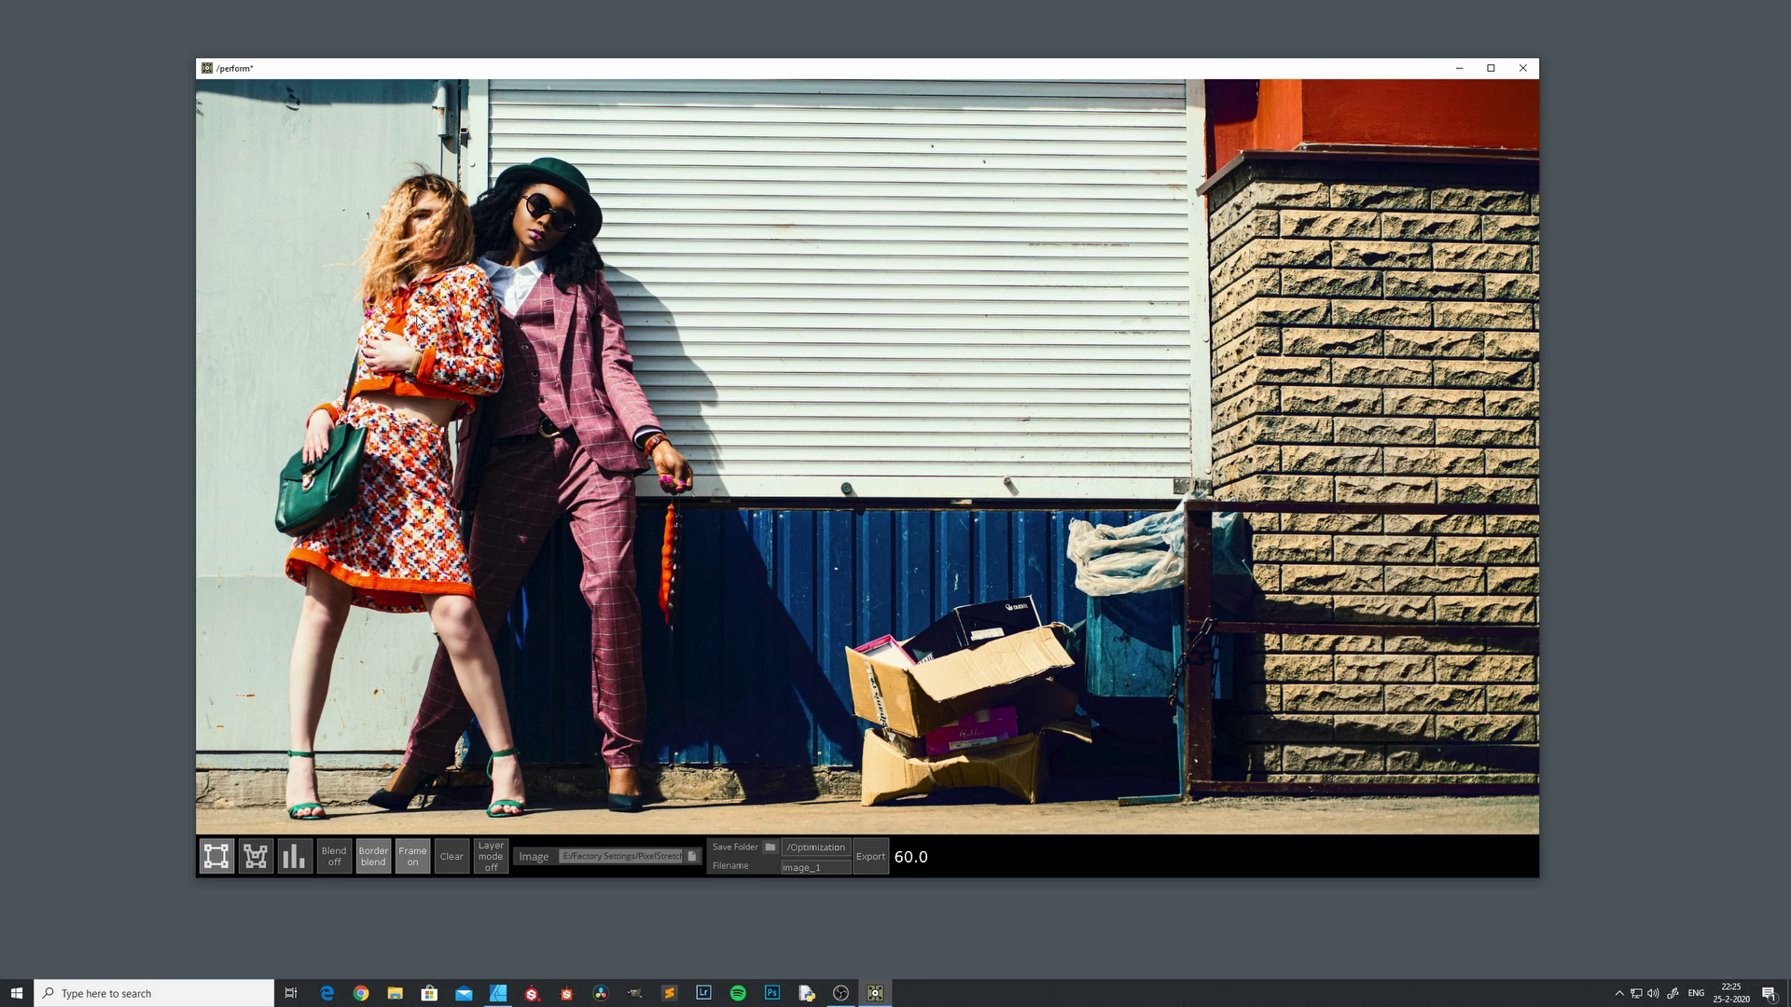
drag(426, 376, 365, 263)
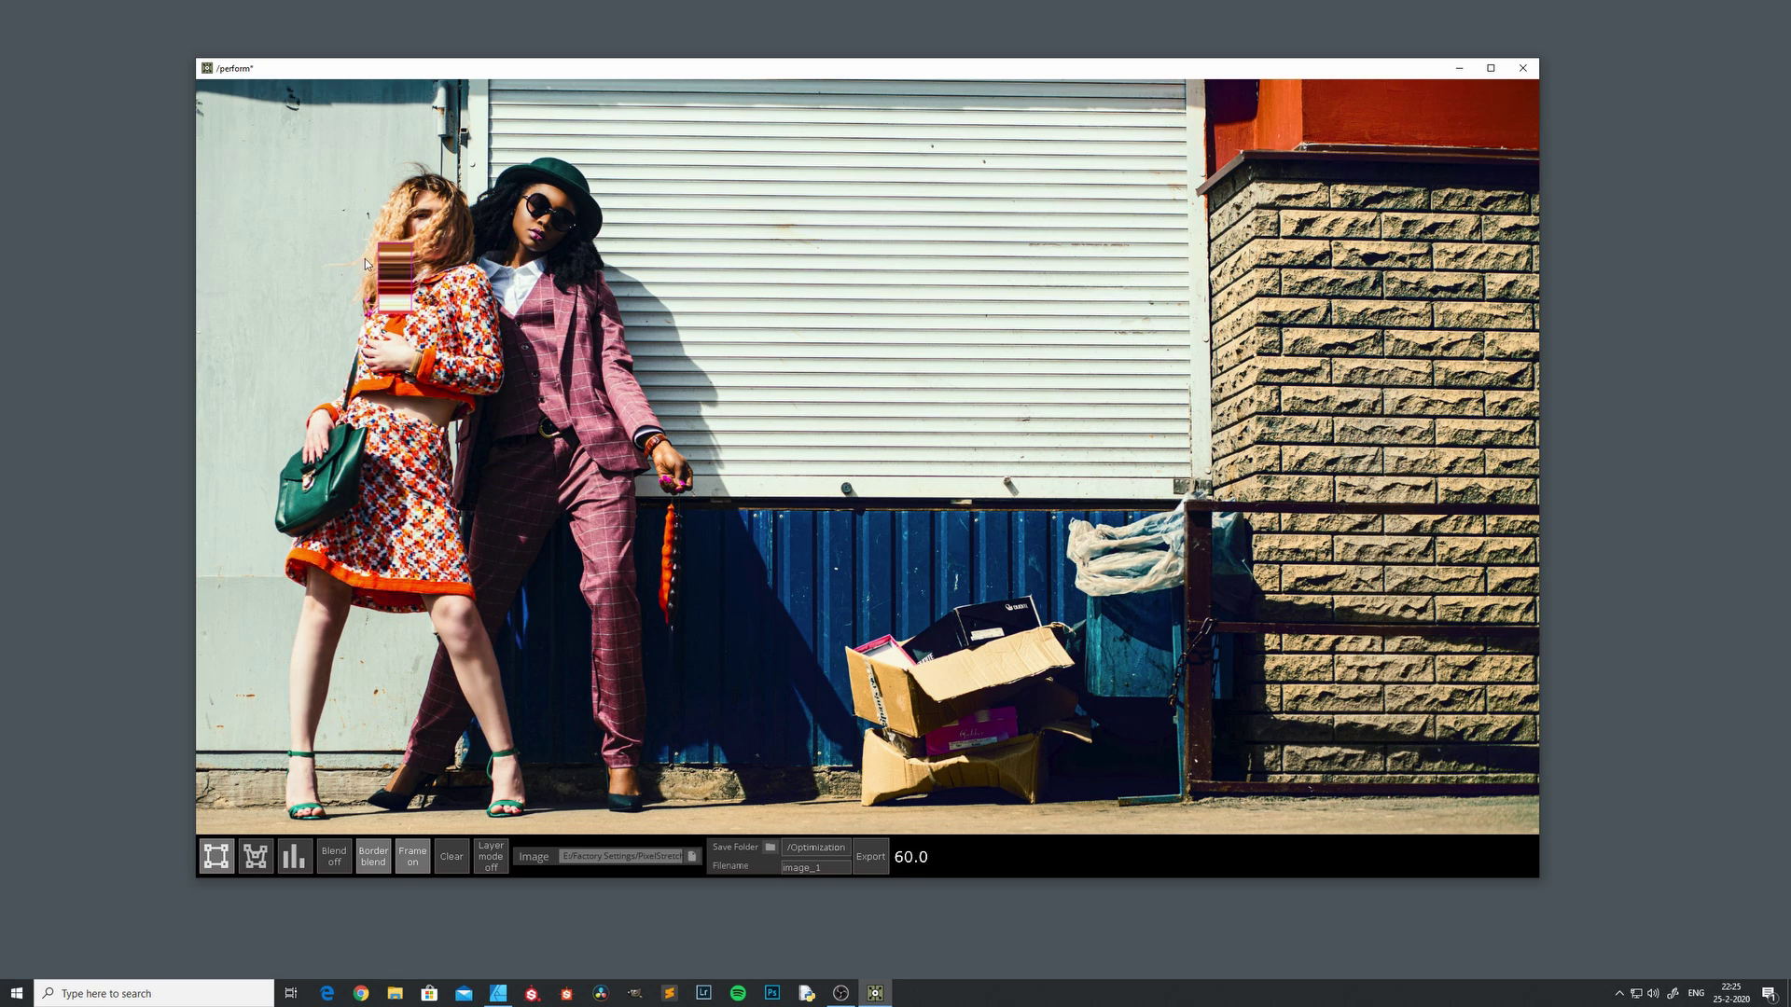
drag(401, 465, 518, 464)
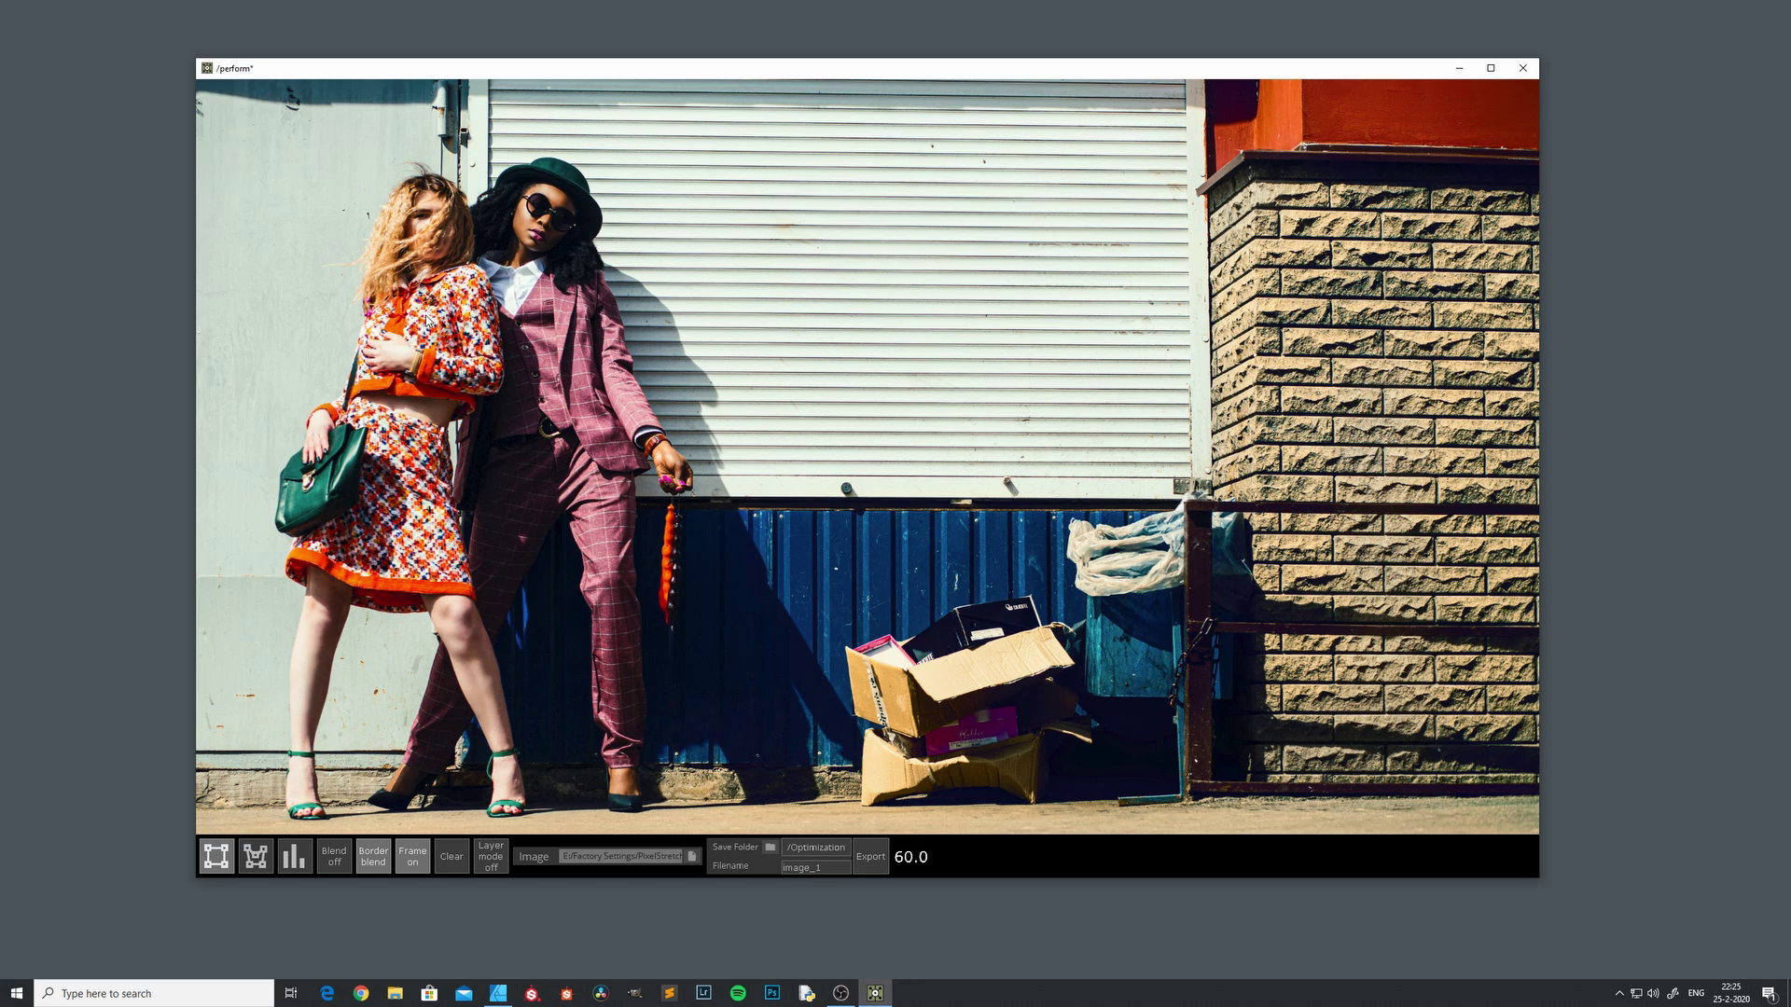
drag(426, 319, 790, 610)
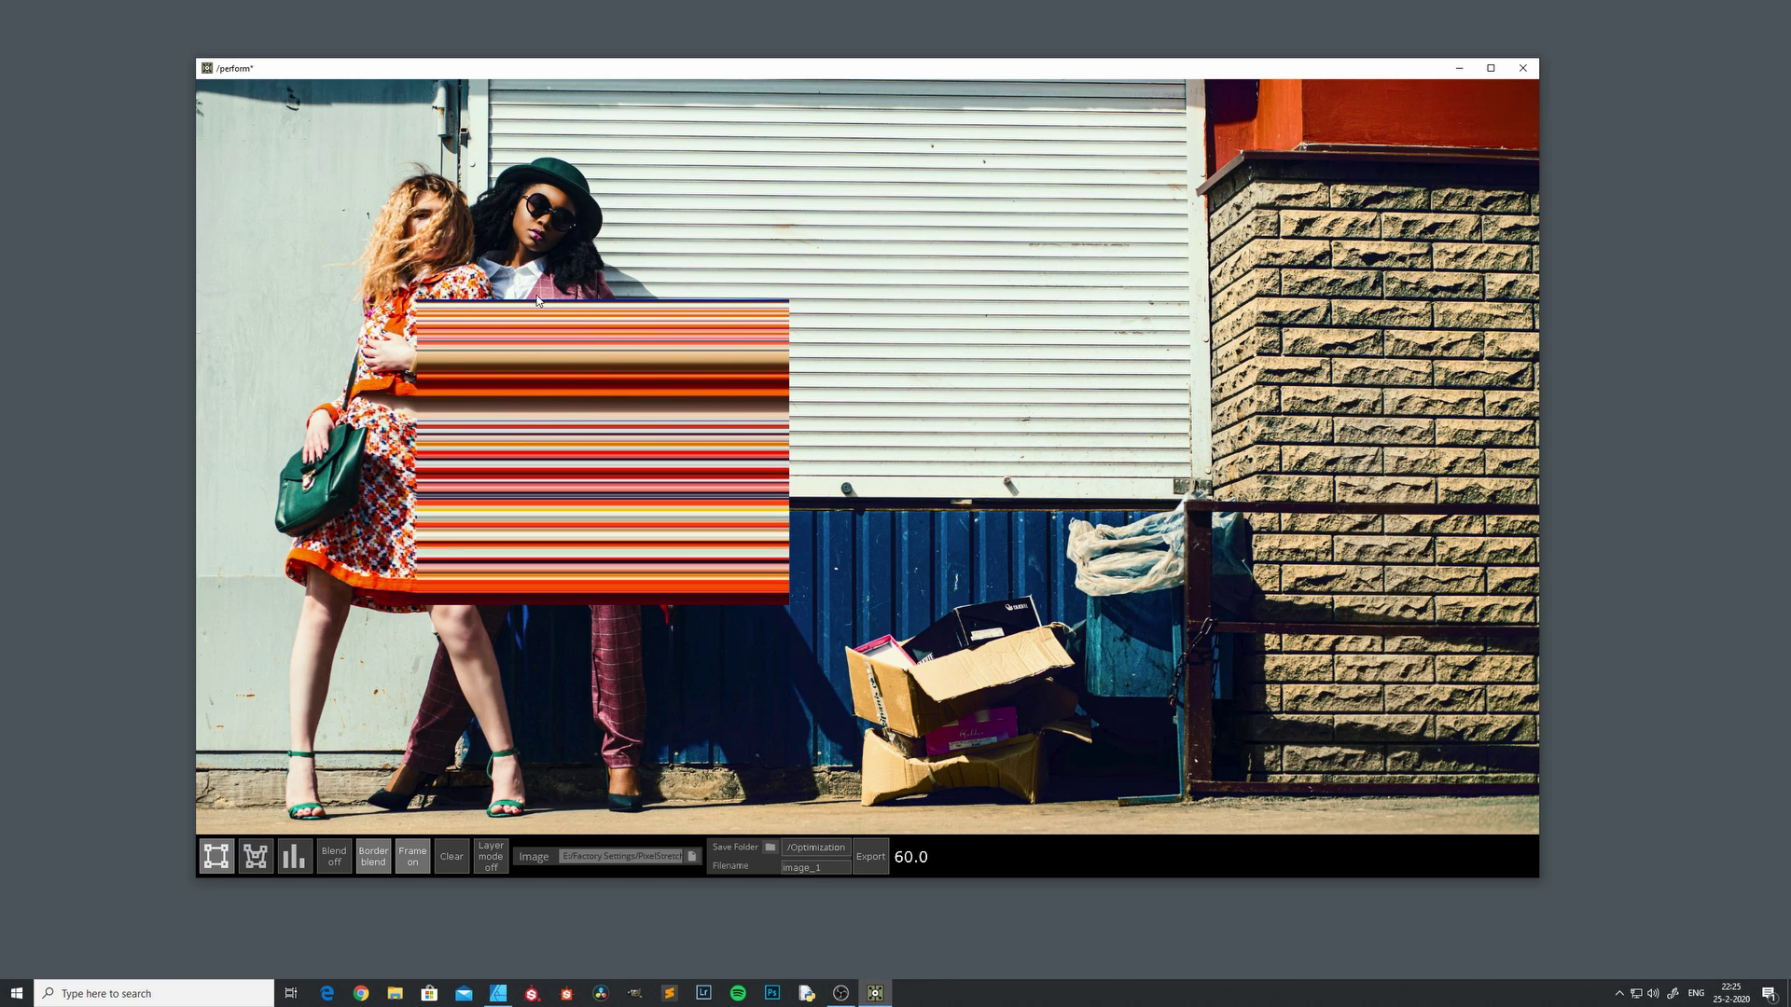
click(393, 402)
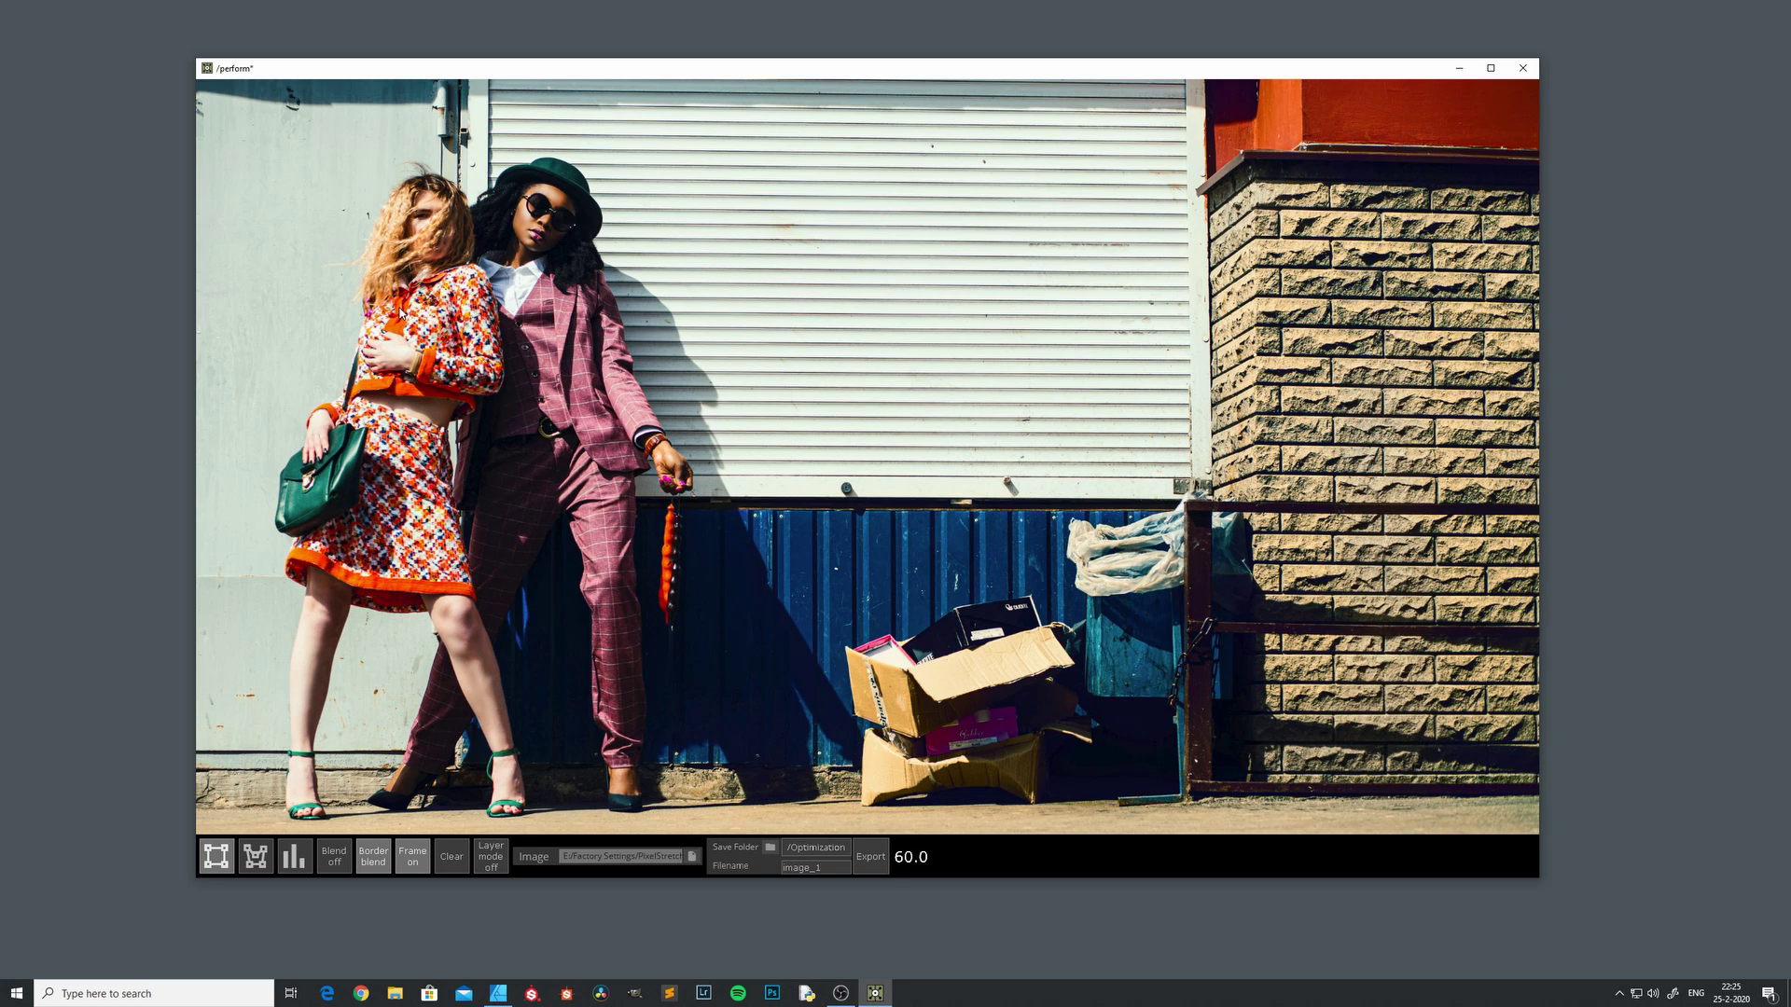
drag(400, 311, 721, 576)
drag(573, 306, 780, 642)
drag(426, 326, 746, 653)
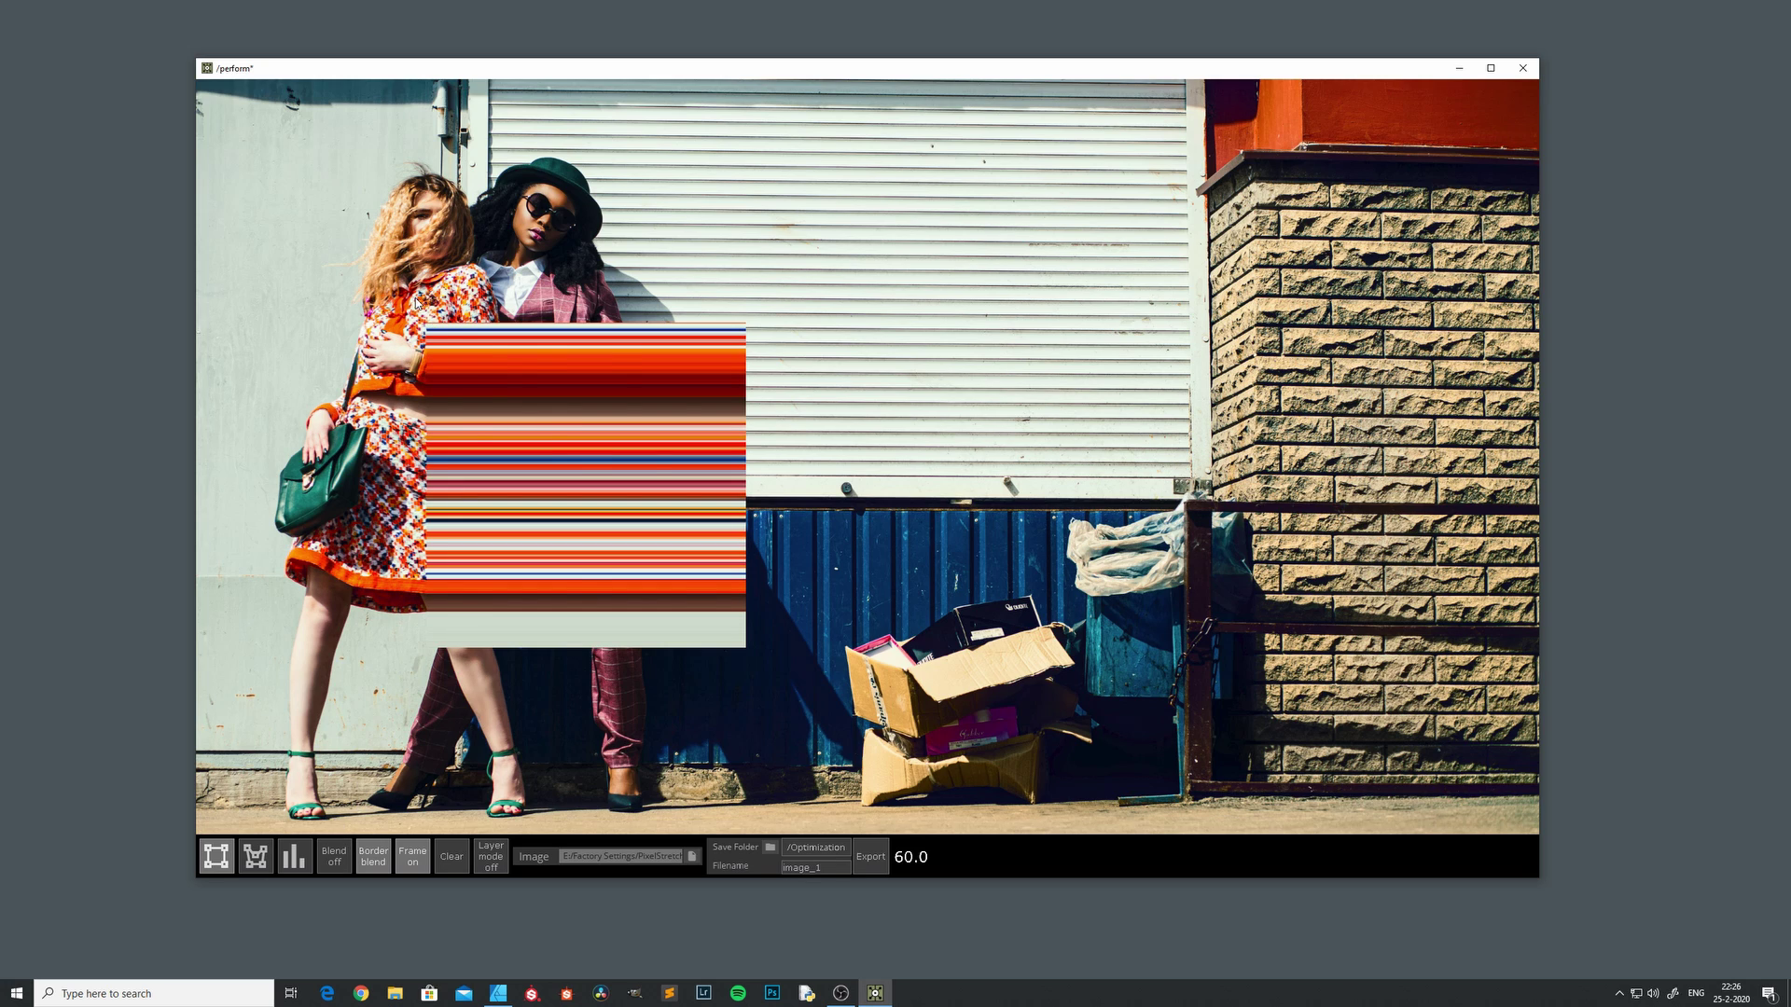
Redraw the stretch rectangle narrower, from the left woman's shoulder across the torsos.
drag(420, 311, 843, 624)
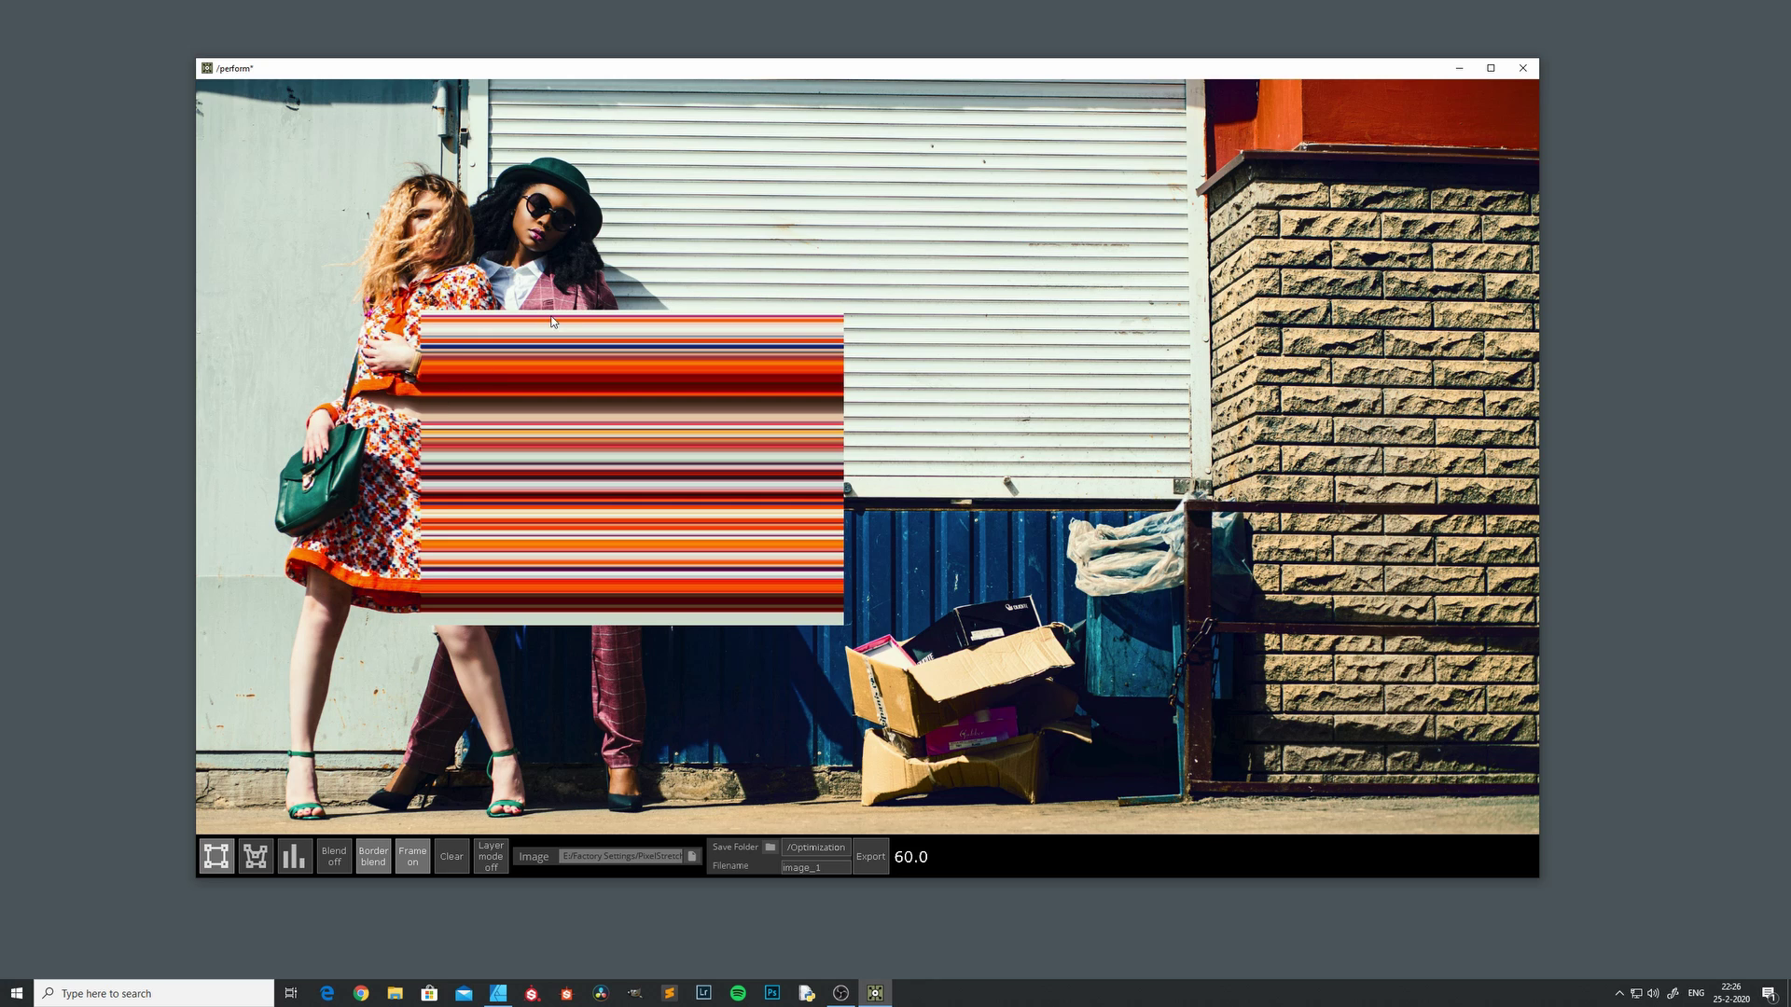
click(462, 361)
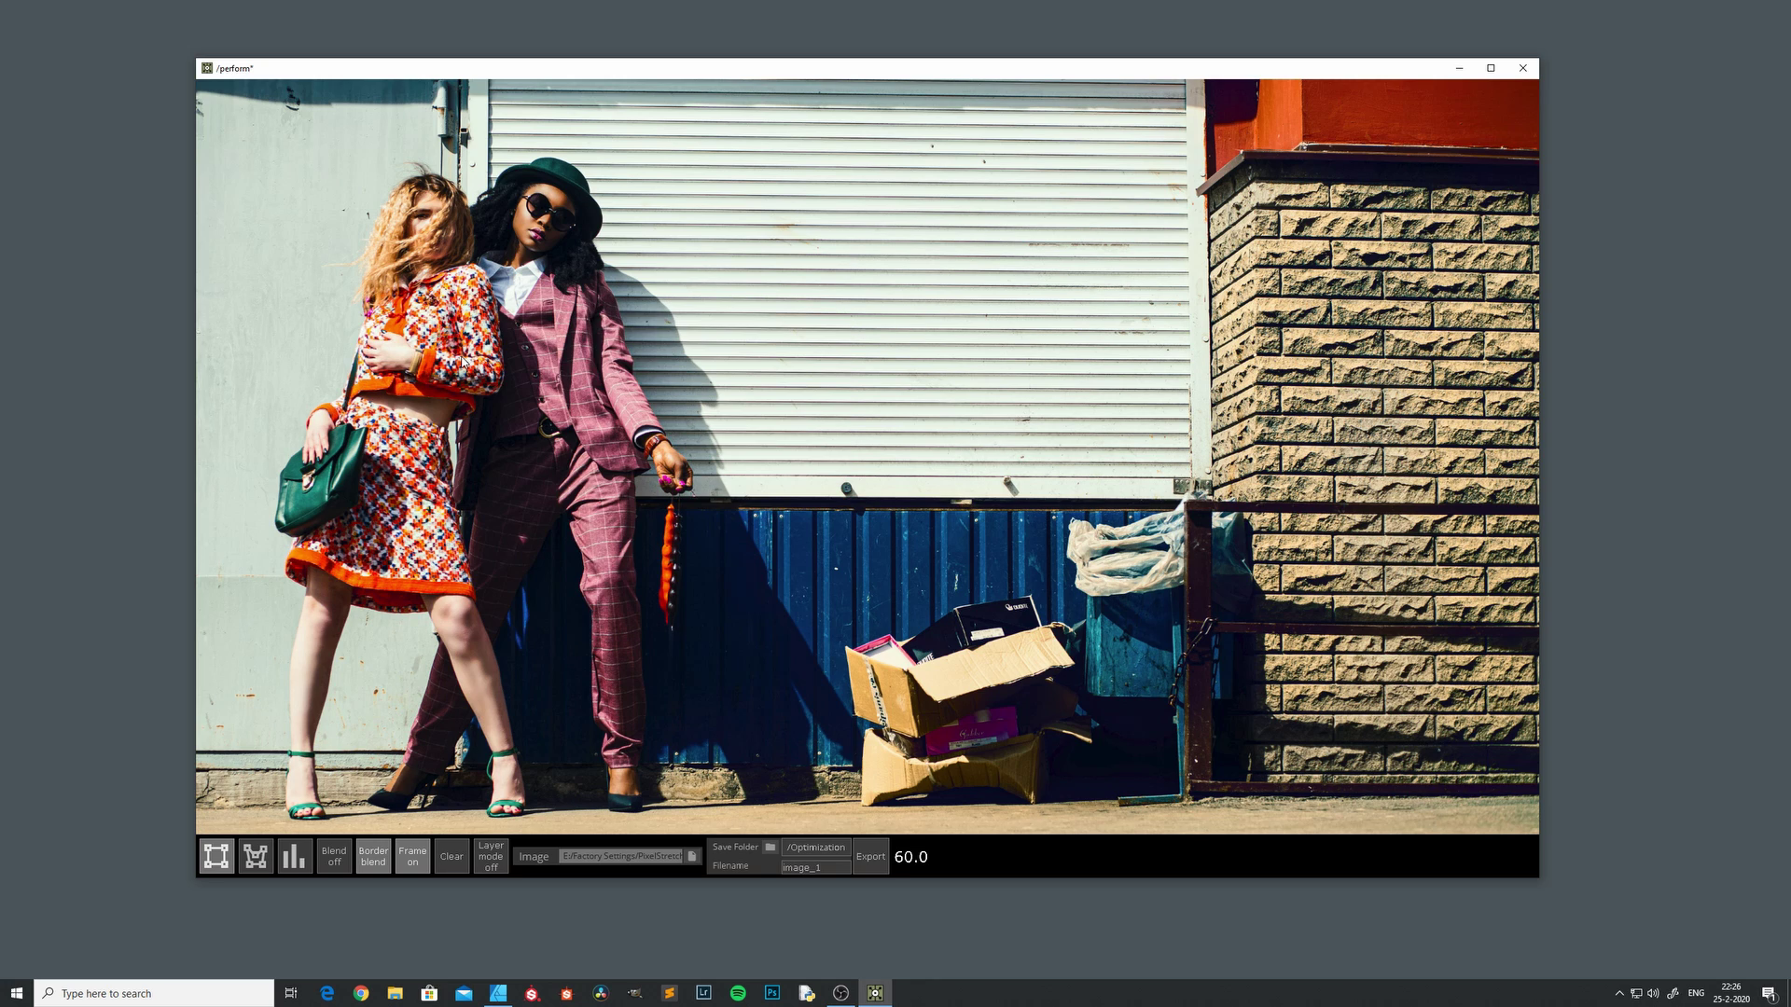
drag(417, 297, 960, 611)
click(485, 531)
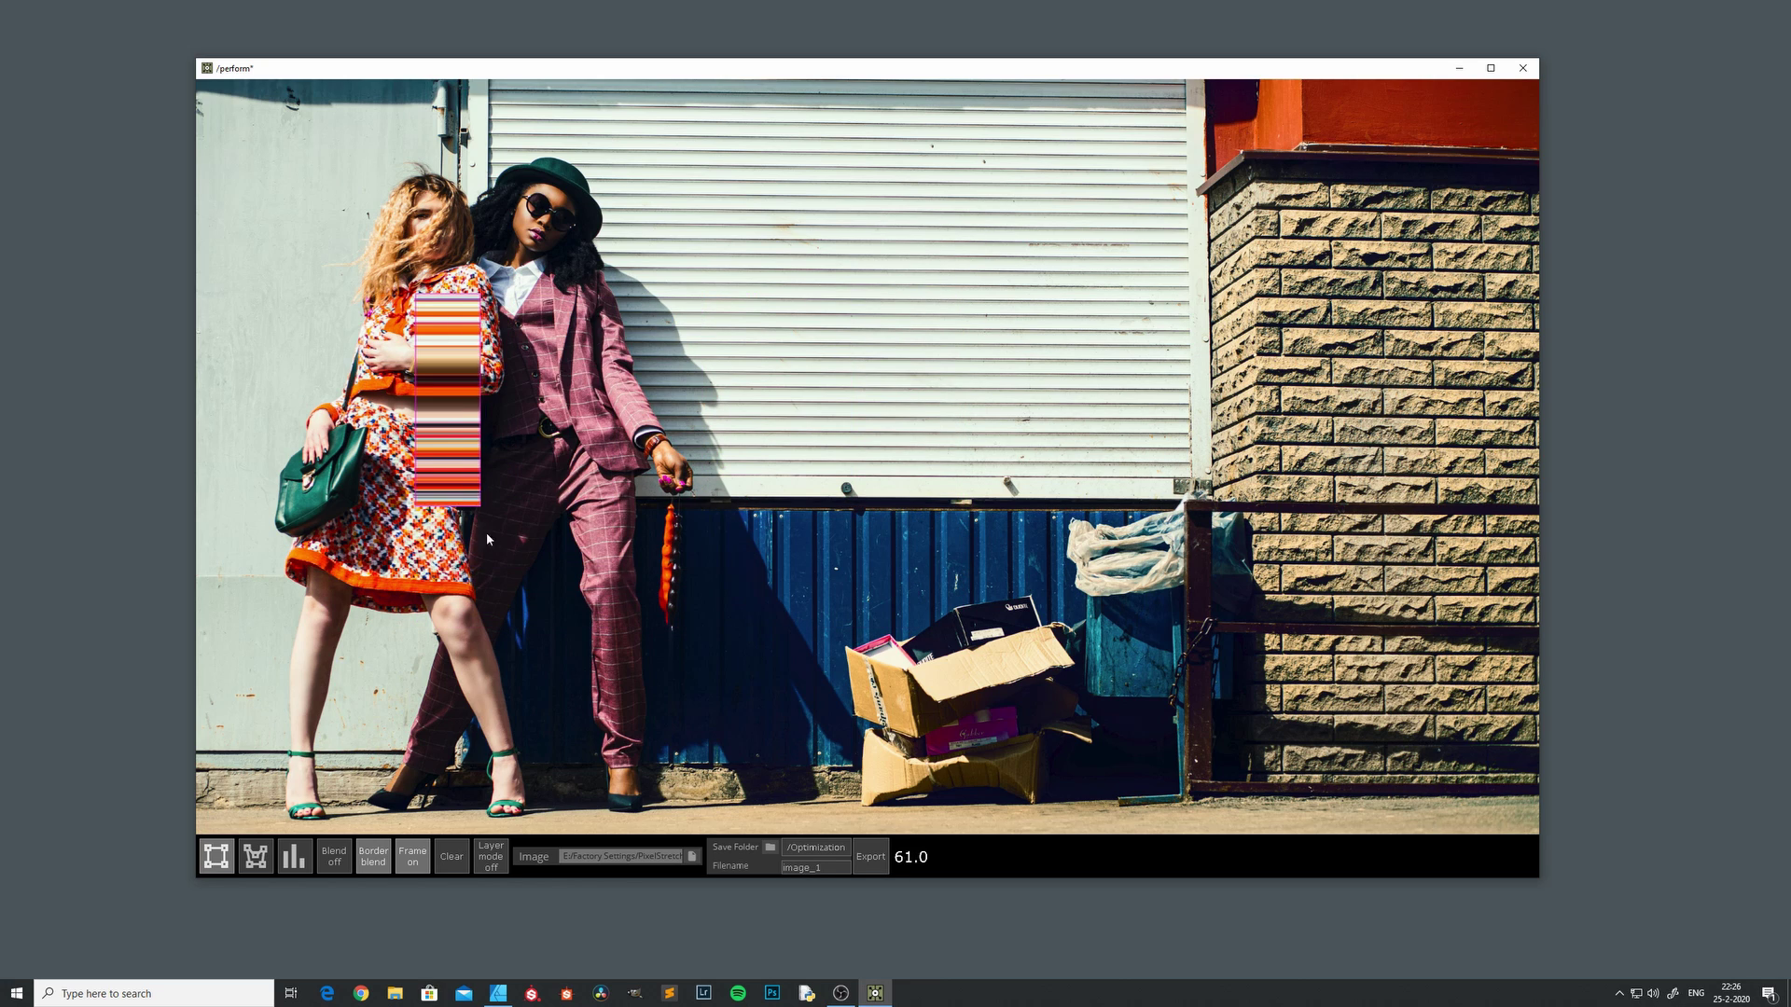
drag(416, 297, 728, 604)
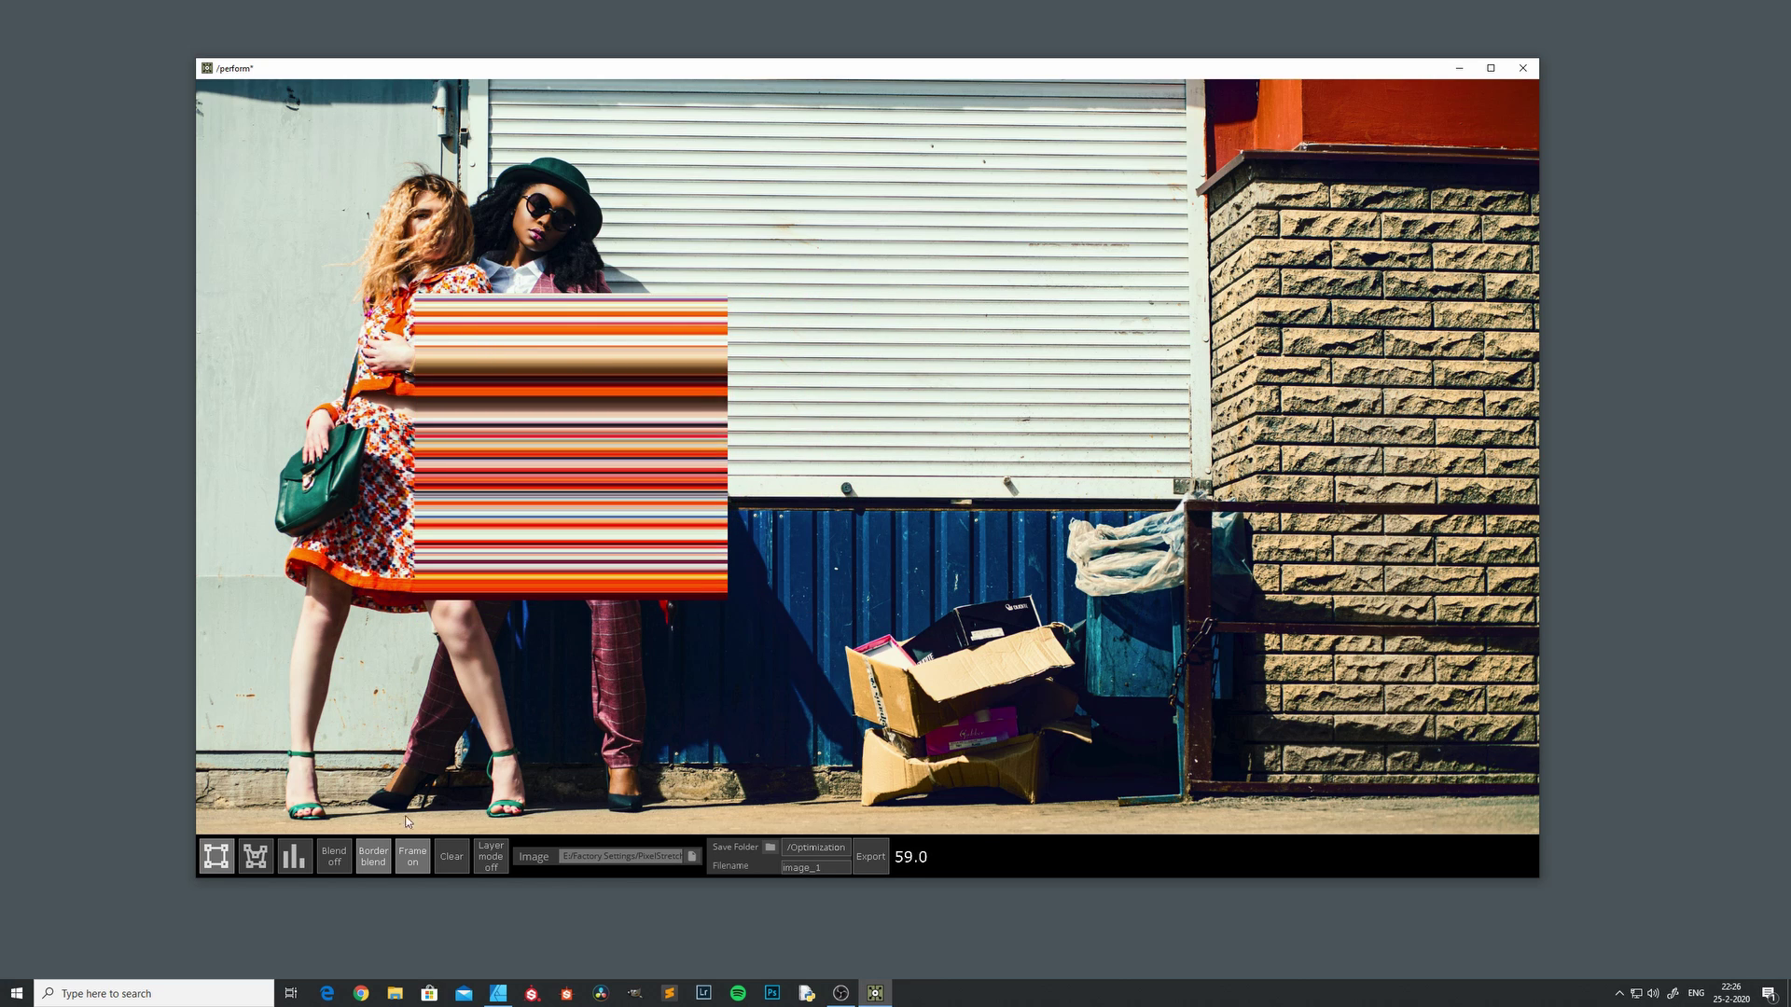
Turn on Border blend and redraw the stretch rectangle over the women.
click(337, 856)
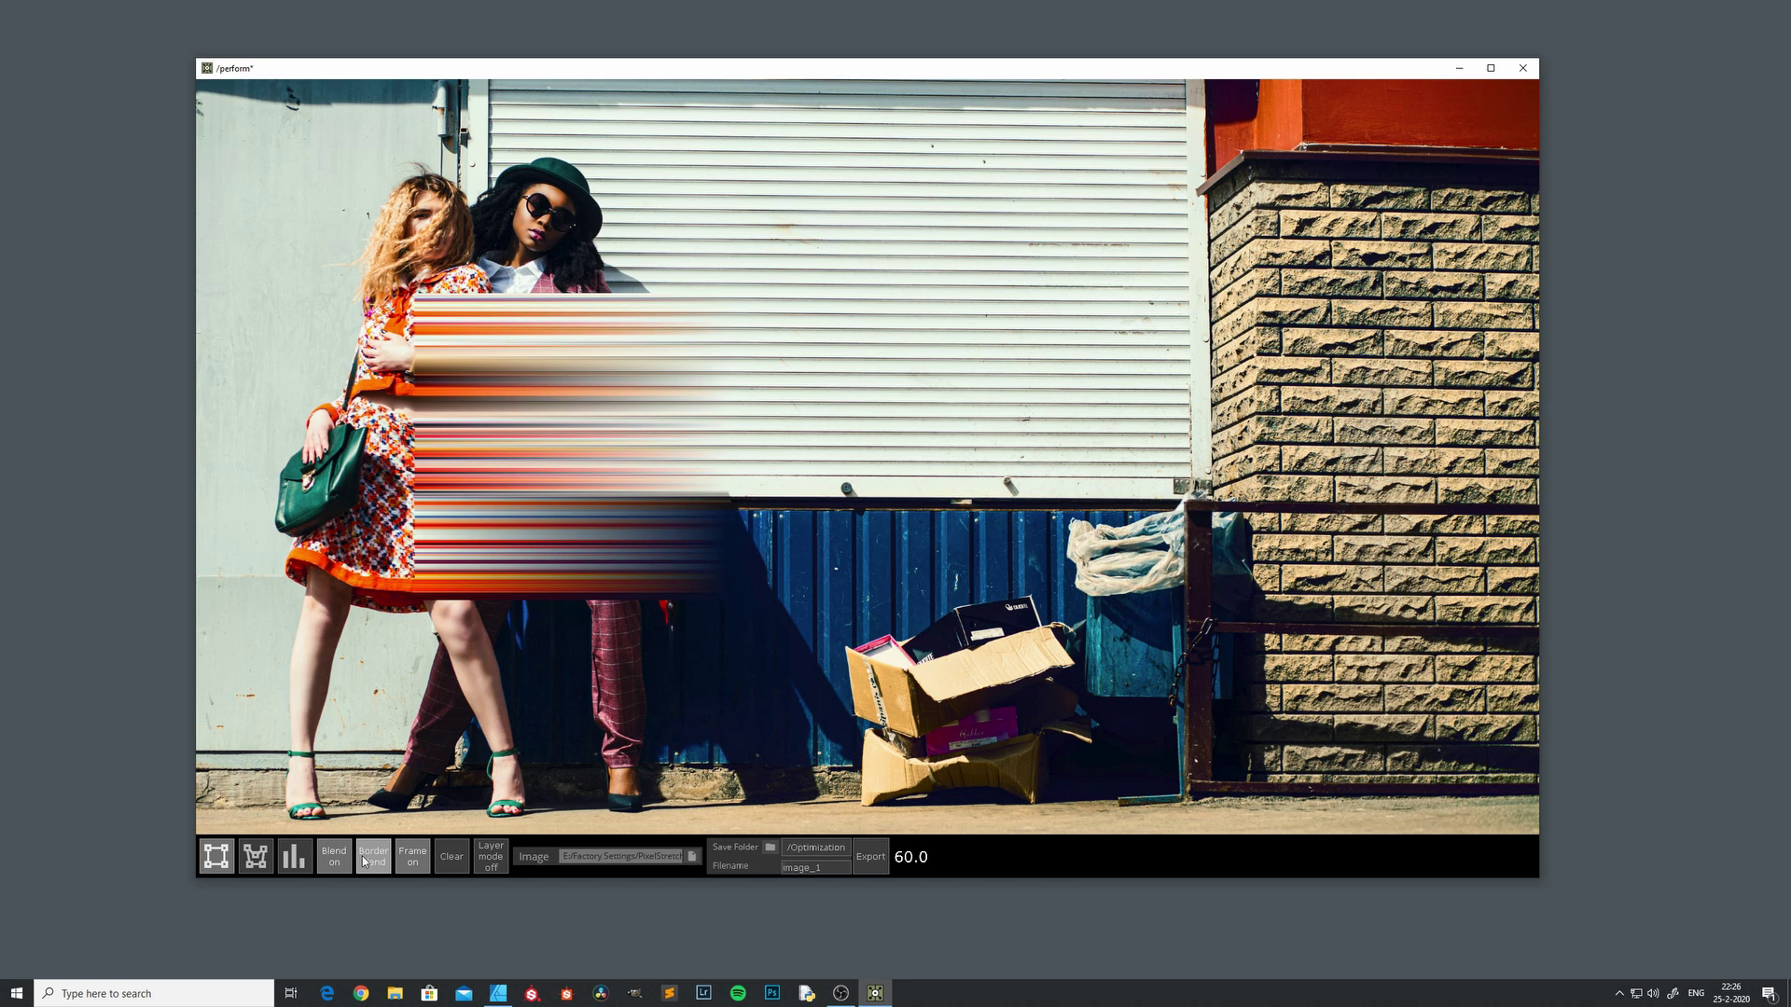
click(418, 298)
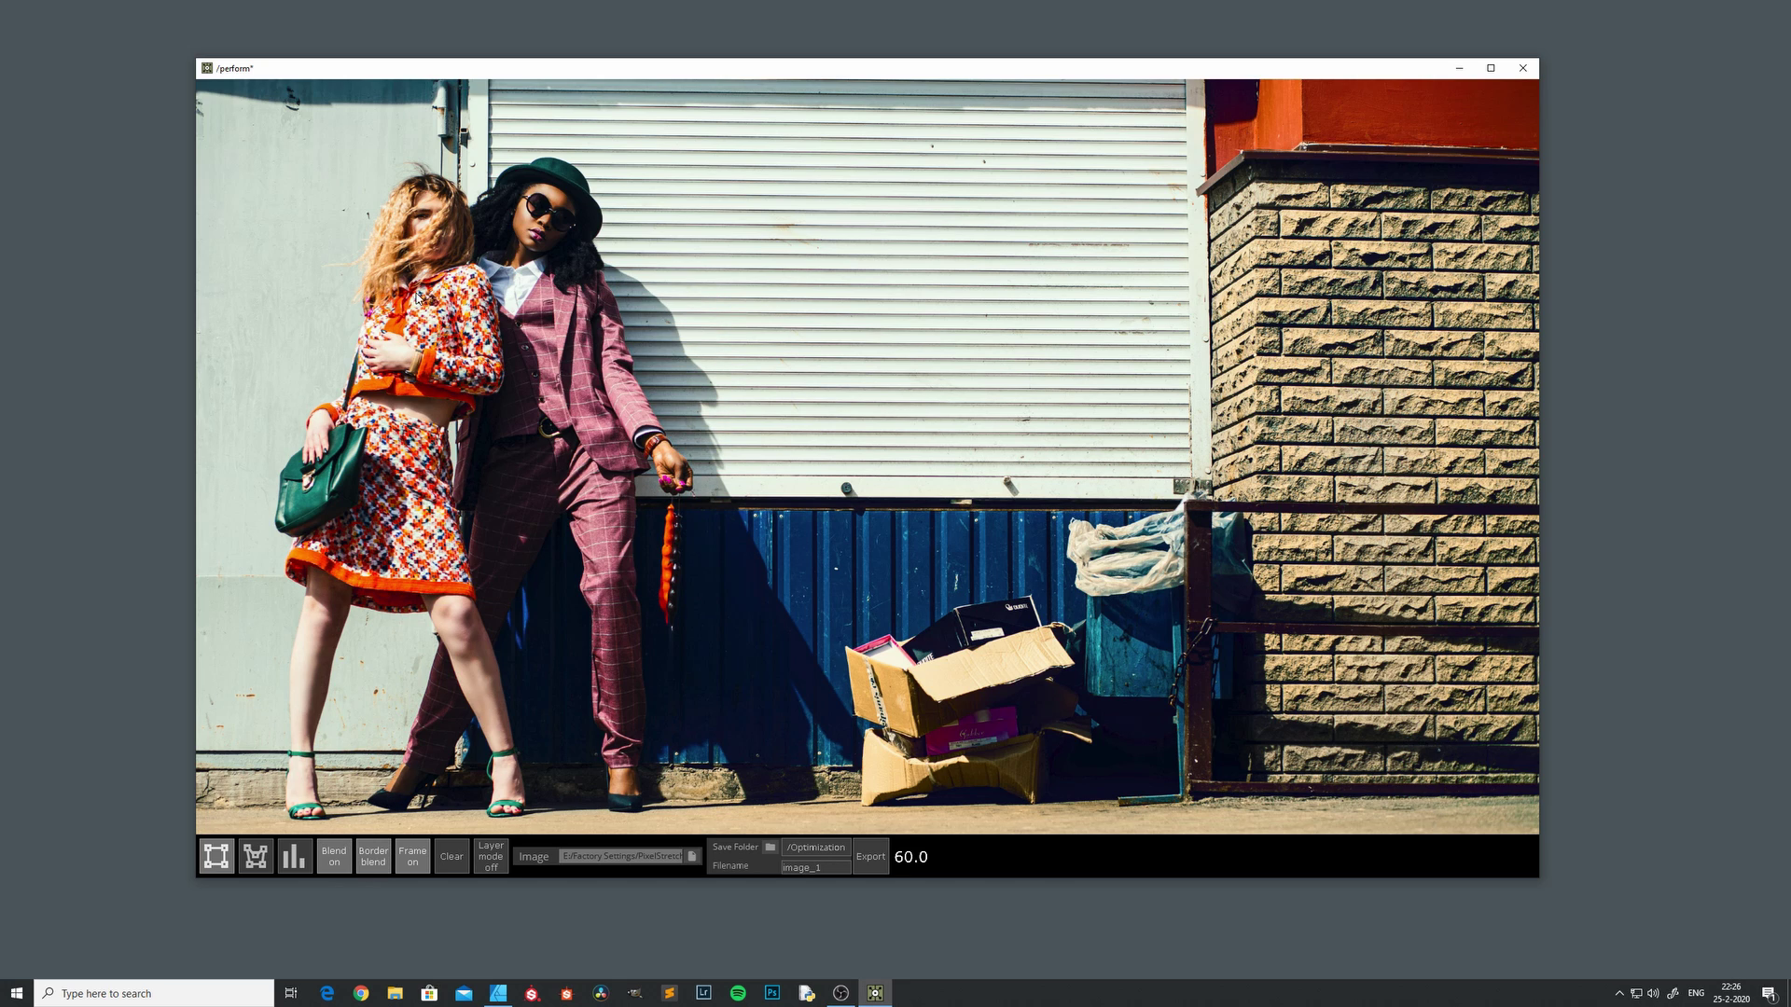
drag(414, 308, 622, 674)
Clear the photo and redraw the faded stretch rectangle spanning both women's torsos.
click(412, 424)
mouse_move(416, 463)
mouse_down()
mouse_move(625, 582)
mouse_move(569, 556)
mouse_move(614, 548)
mouse_move(655, 625)
mouse_move(620, 667)
mouse_move(614, 561)
mouse_move(420, 569)
mouse_move(336, 602)
mouse_move(410, 658)
mouse_move(530, 596)
mouse_move(679, 612)
mouse_move(706, 628)
mouse_move(695, 652)
mouse_move(540, 590)
mouse_move(548, 656)
mouse_move(500, 207)
mouse_move(527, 134)
mouse_move(602, 102)
mouse_move(461, 317)
mouse_move(472, 518)
mouse_move(575, 636)
mouse_move(575, 563)
mouse_move(622, 714)
mouse_move(657, 735)
mouse_move(337, 760)
mouse_move(291, 786)
mouse_move(271, 462)
mouse_move(593, 533)
mouse_move(561, 600)
mouse_move(572, 690)
mouse_up()
click(734, 247)
mouse_move(725, 244)
mouse_down()
mouse_move(851, 553)
mouse_move(798, 578)
mouse_move(874, 611)
mouse_move(899, 599)
mouse_move(740, 578)
mouse_move(576, 593)
mouse_move(525, 606)
mouse_move(517, 646)
mouse_move(494, 591)
mouse_move(497, 442)
mouse_move(495, 582)
mouse_move(418, 513)
mouse_move(369, 521)
mouse_move(481, 694)
mouse_move(500, 809)
mouse_move(426, 754)
mouse_move(403, 636)
mouse_move(452, 669)
mouse_move(518, 800)
mouse_move(443, 676)
mouse_move(371, 606)
mouse_move(363, 532)
mouse_move(390, 561)
mouse_up()
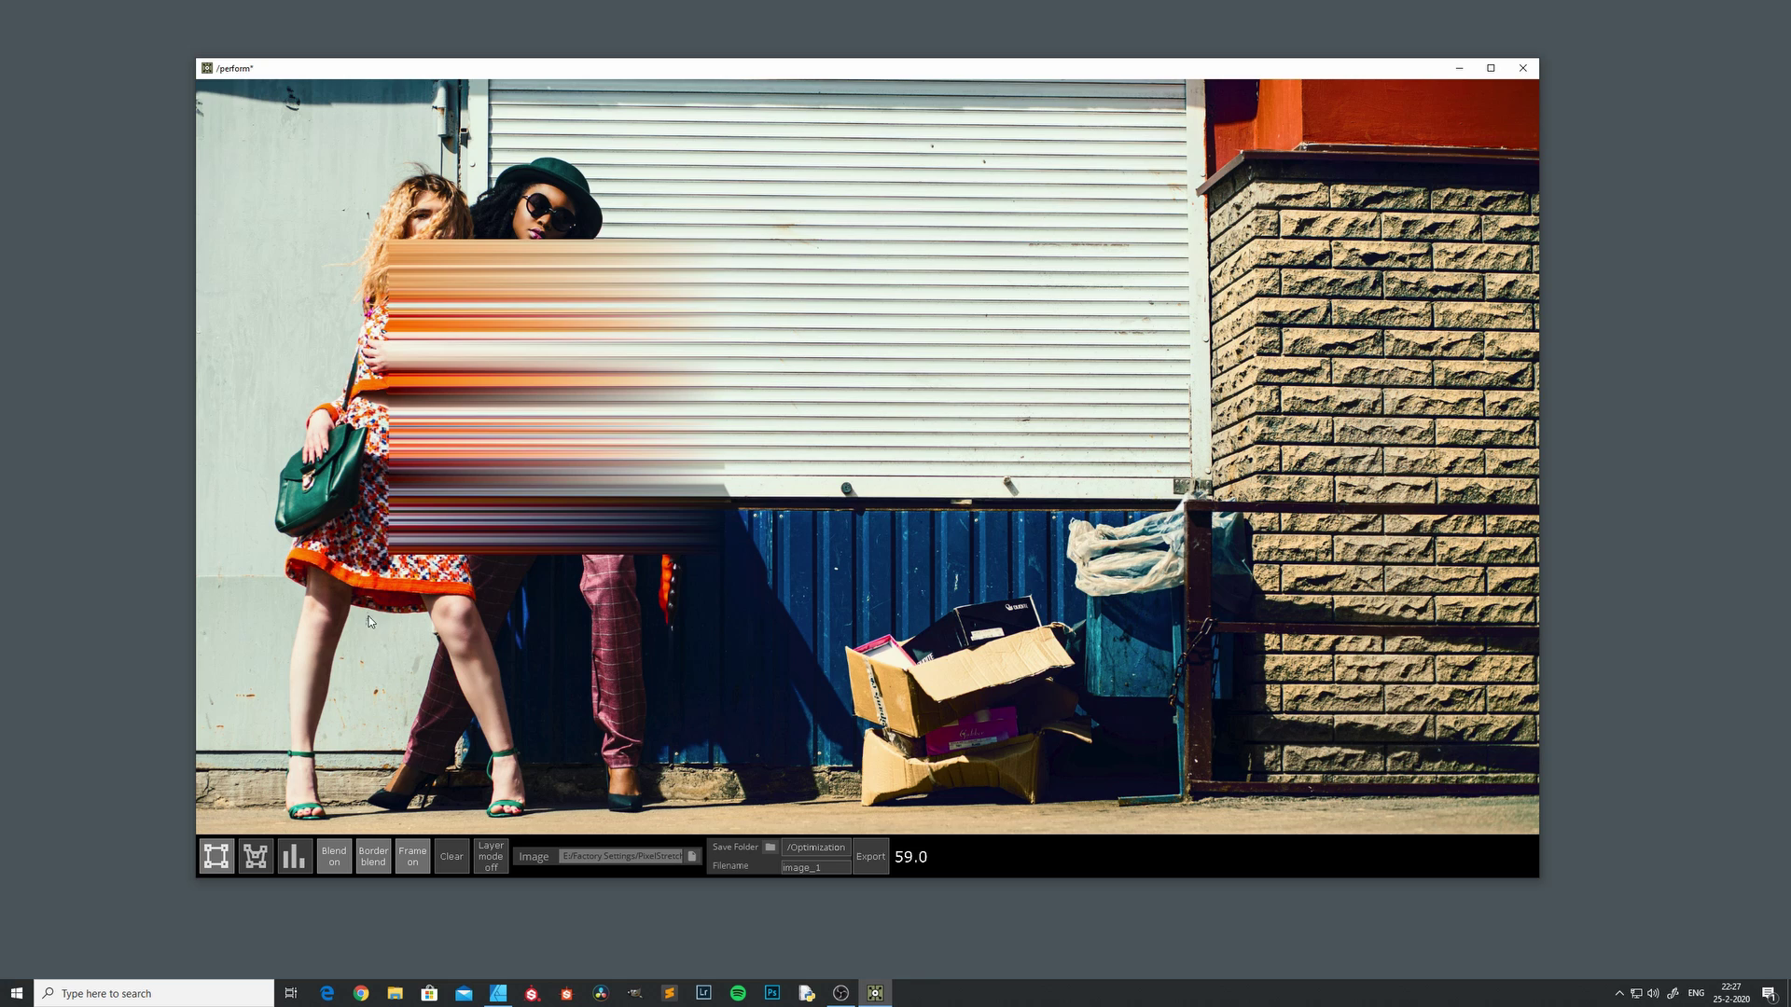
Switch to Alpha blend and stretch a translucent rectangle across the women.
click(376, 862)
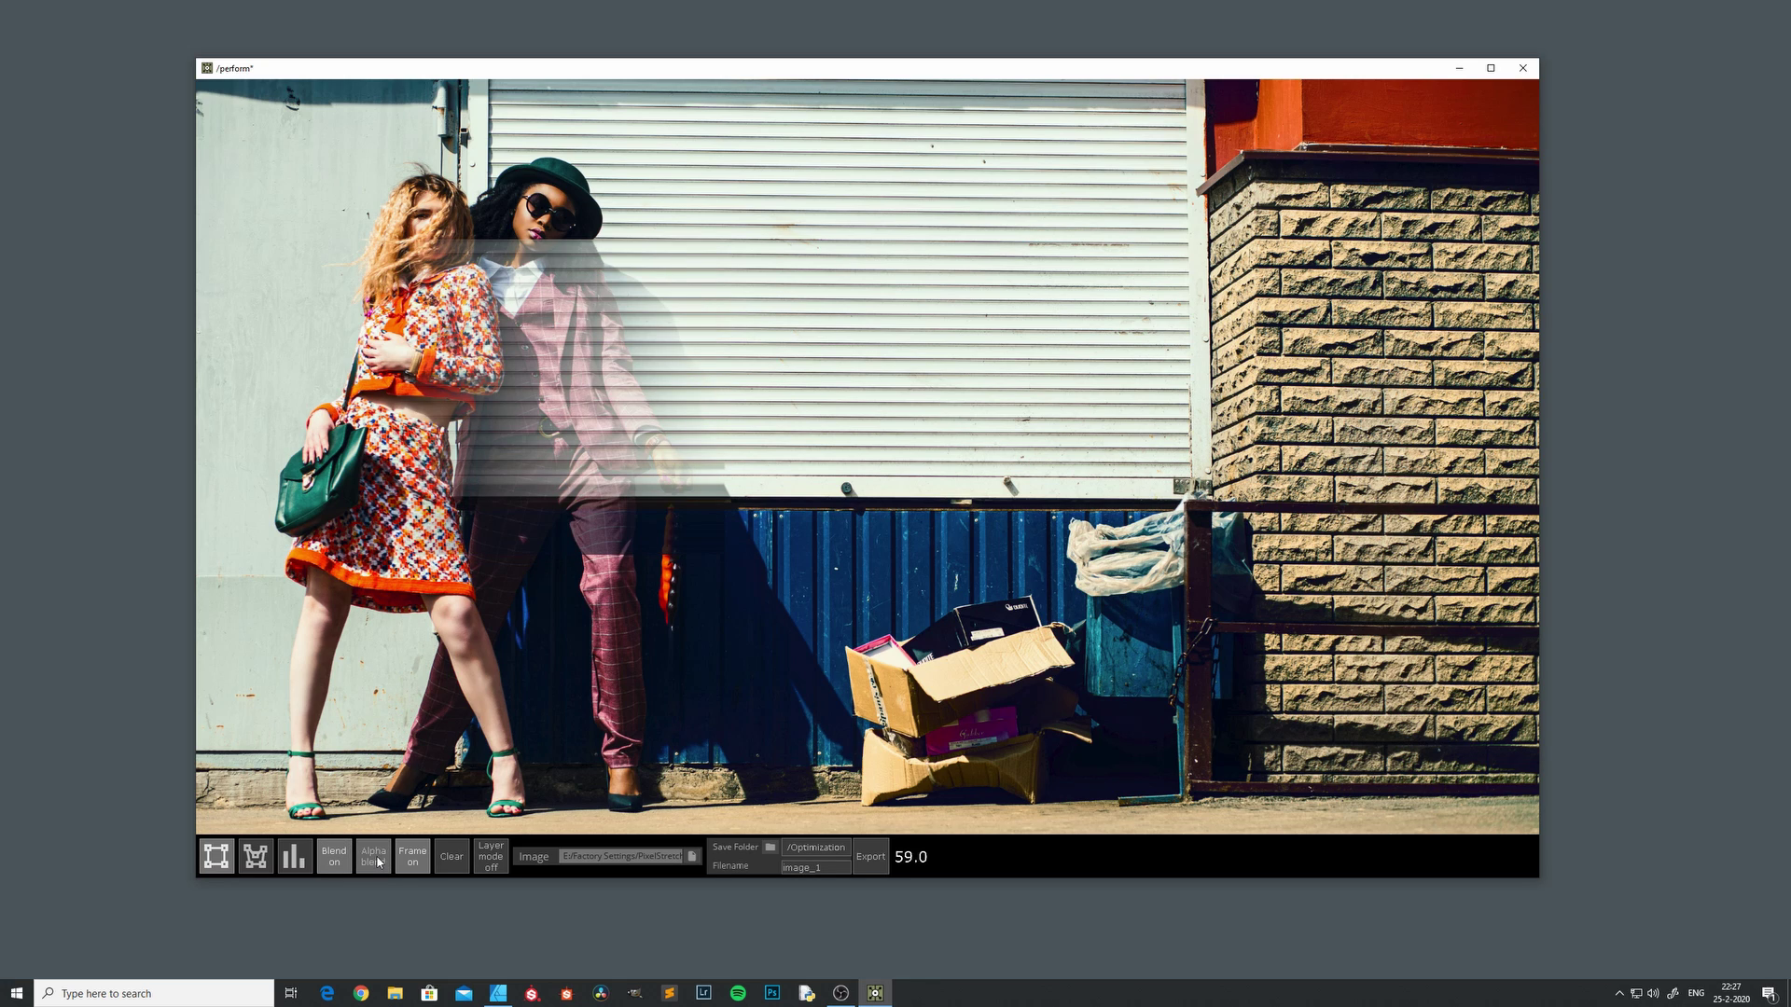
mouse_move(388, 292)
mouse_down()
mouse_move(434, 533)
mouse_move(612, 586)
mouse_move(723, 708)
mouse_move(927, 805)
mouse_move(1094, 807)
mouse_move(591, 779)
mouse_move(944, 825)
mouse_up()
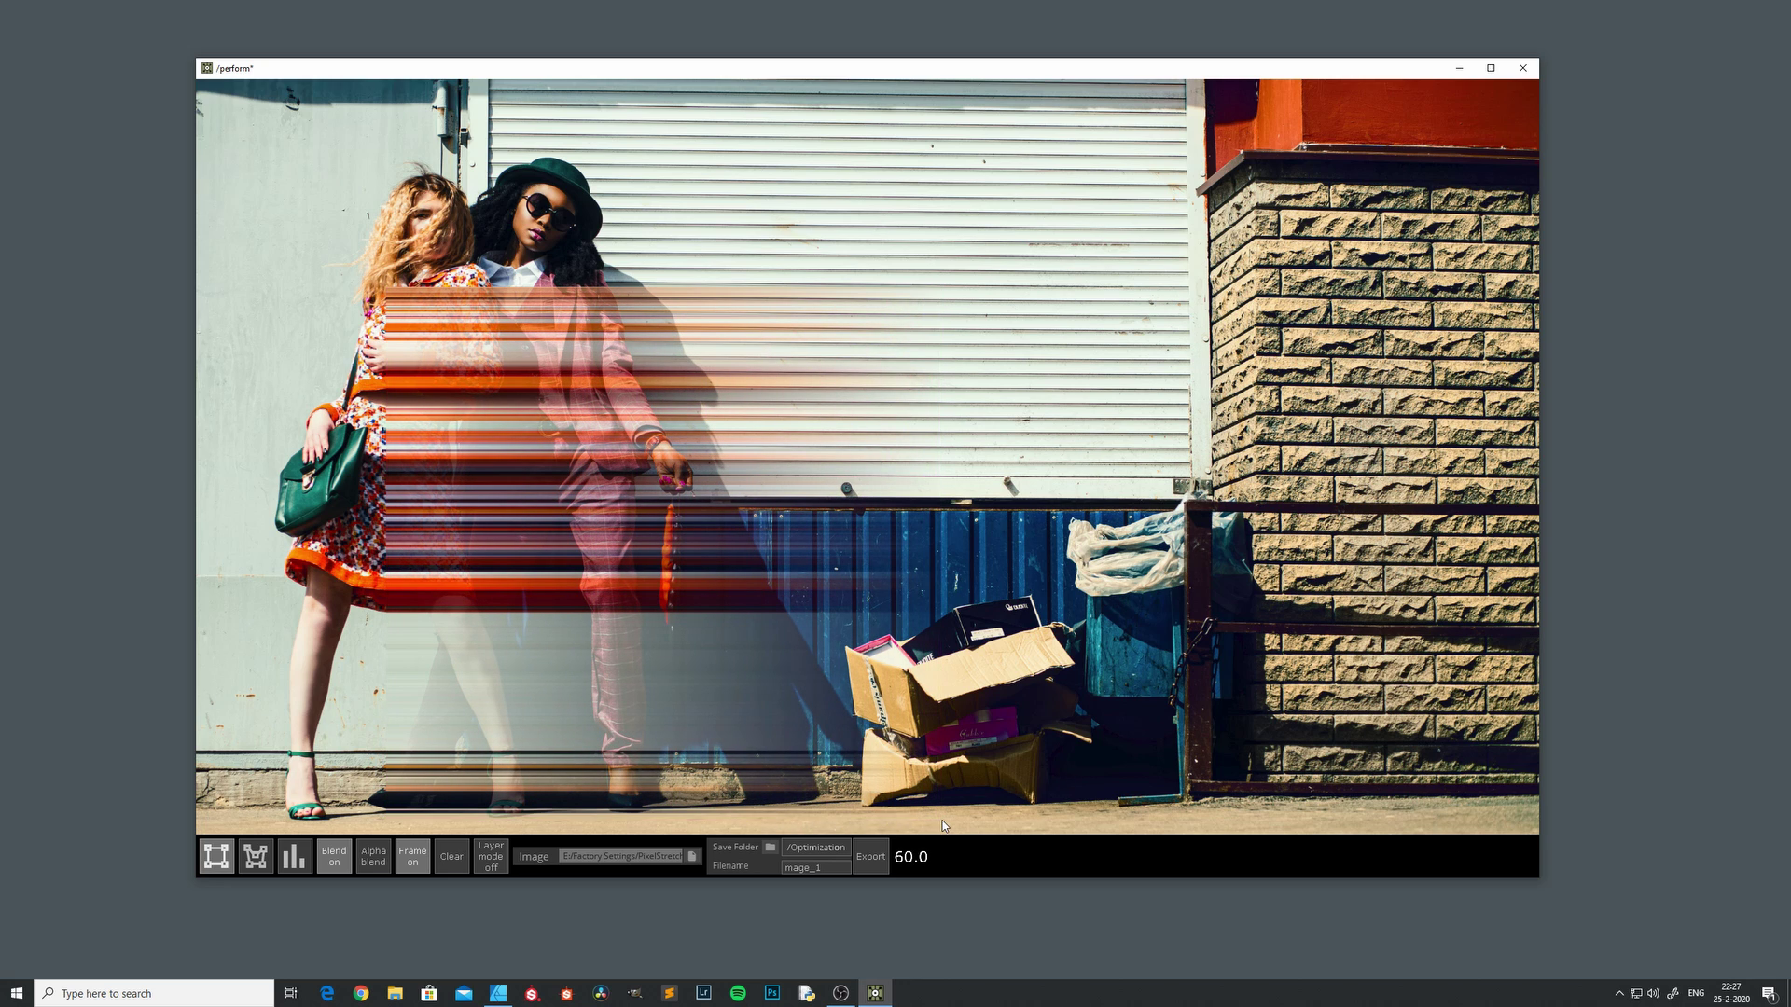
click(384, 231)
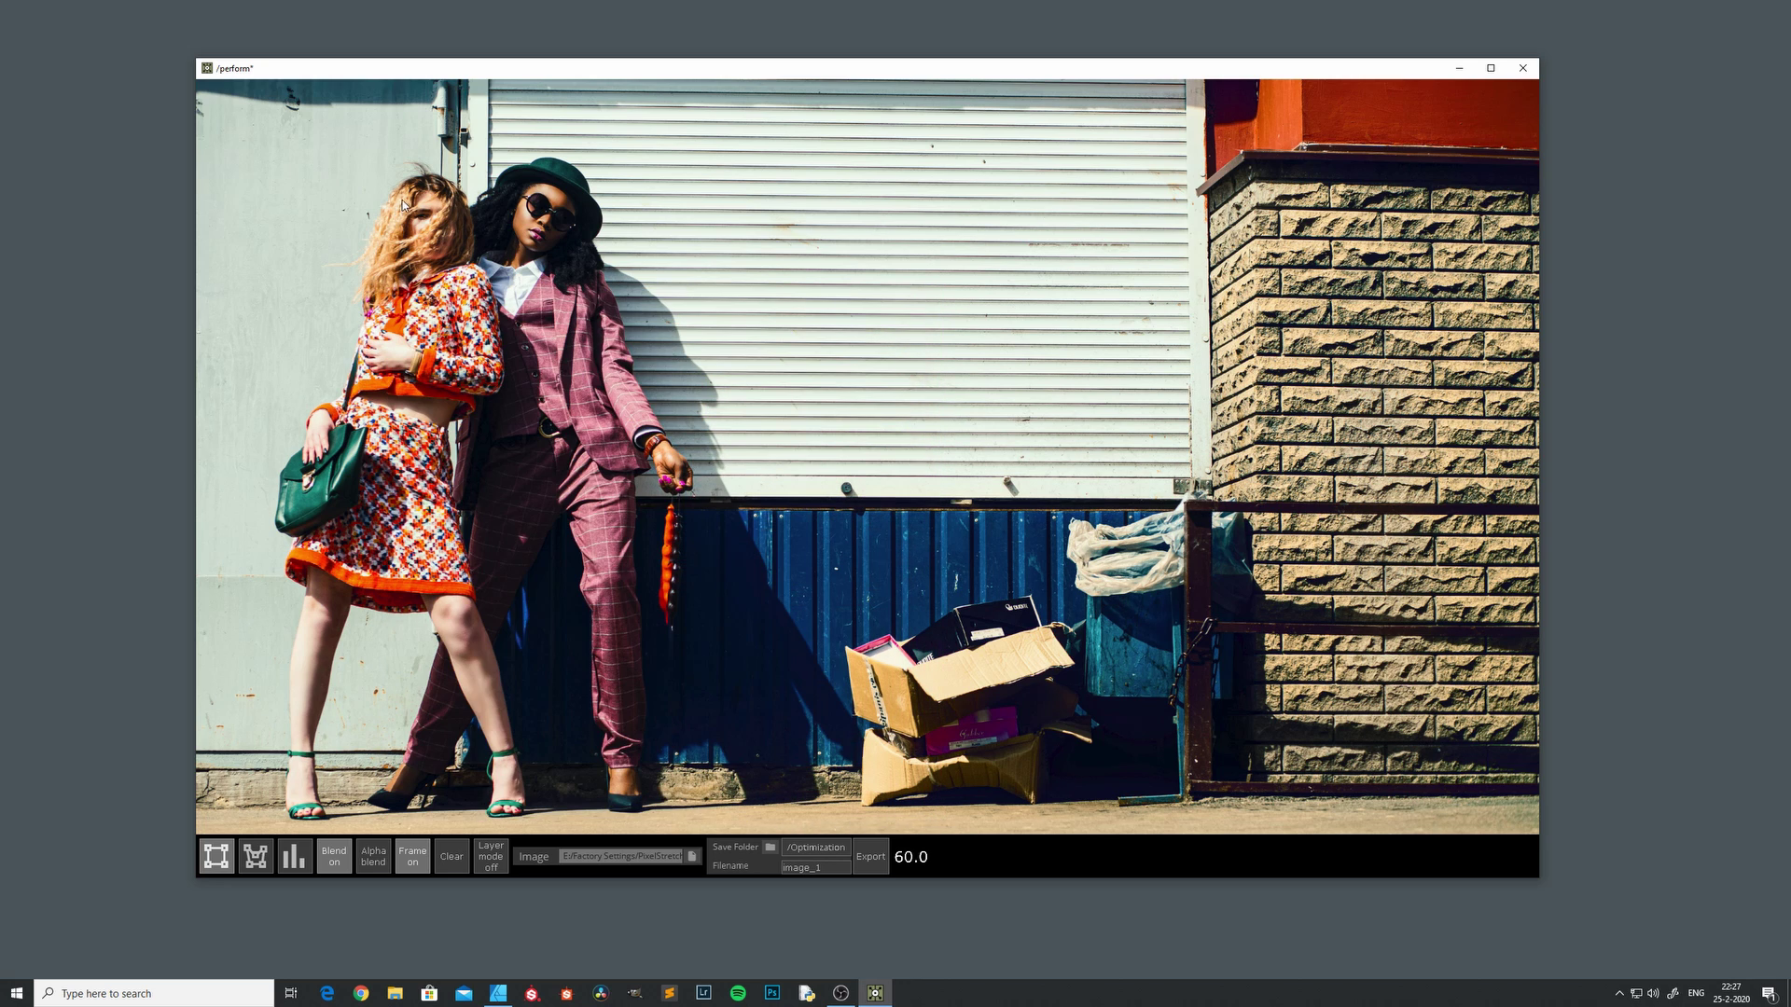
mouse_move(445, 311)
mouse_down()
mouse_move(686, 346)
mouse_move(776, 440)
mouse_move(748, 558)
mouse_move(783, 581)
mouse_up()
Clear, then stretch the lower photo and a narrow lower-left strip into vertical streaks.
click(377, 815)
mouse_move(317, 817)
mouse_down()
mouse_move(429, 695)
mouse_move(809, 602)
mouse_move(1141, 270)
mouse_move(1260, 187)
mouse_move(1236, 150)
mouse_move(1221, 401)
mouse_move(829, 448)
mouse_move(631, 595)
mouse_move(502, 472)
mouse_move(473, 294)
mouse_move(518, 186)
mouse_move(1208, 189)
mouse_move(1340, 210)
mouse_up()
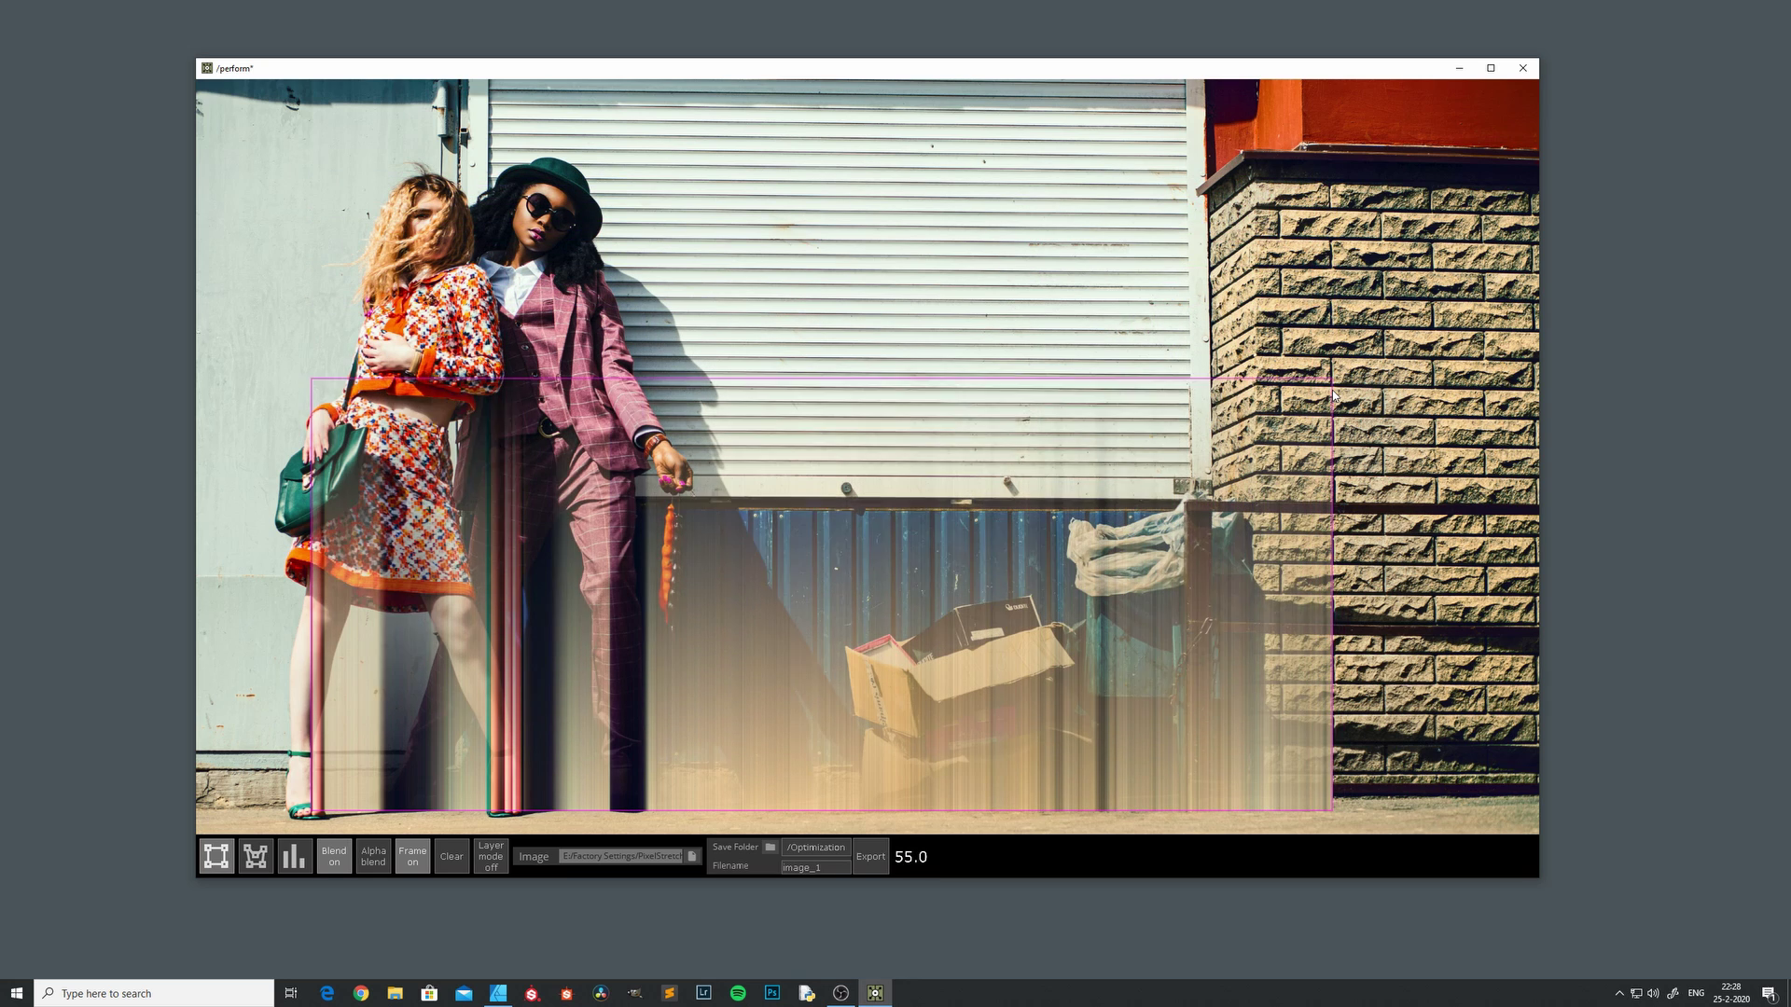
drag(310, 812, 836, 361)
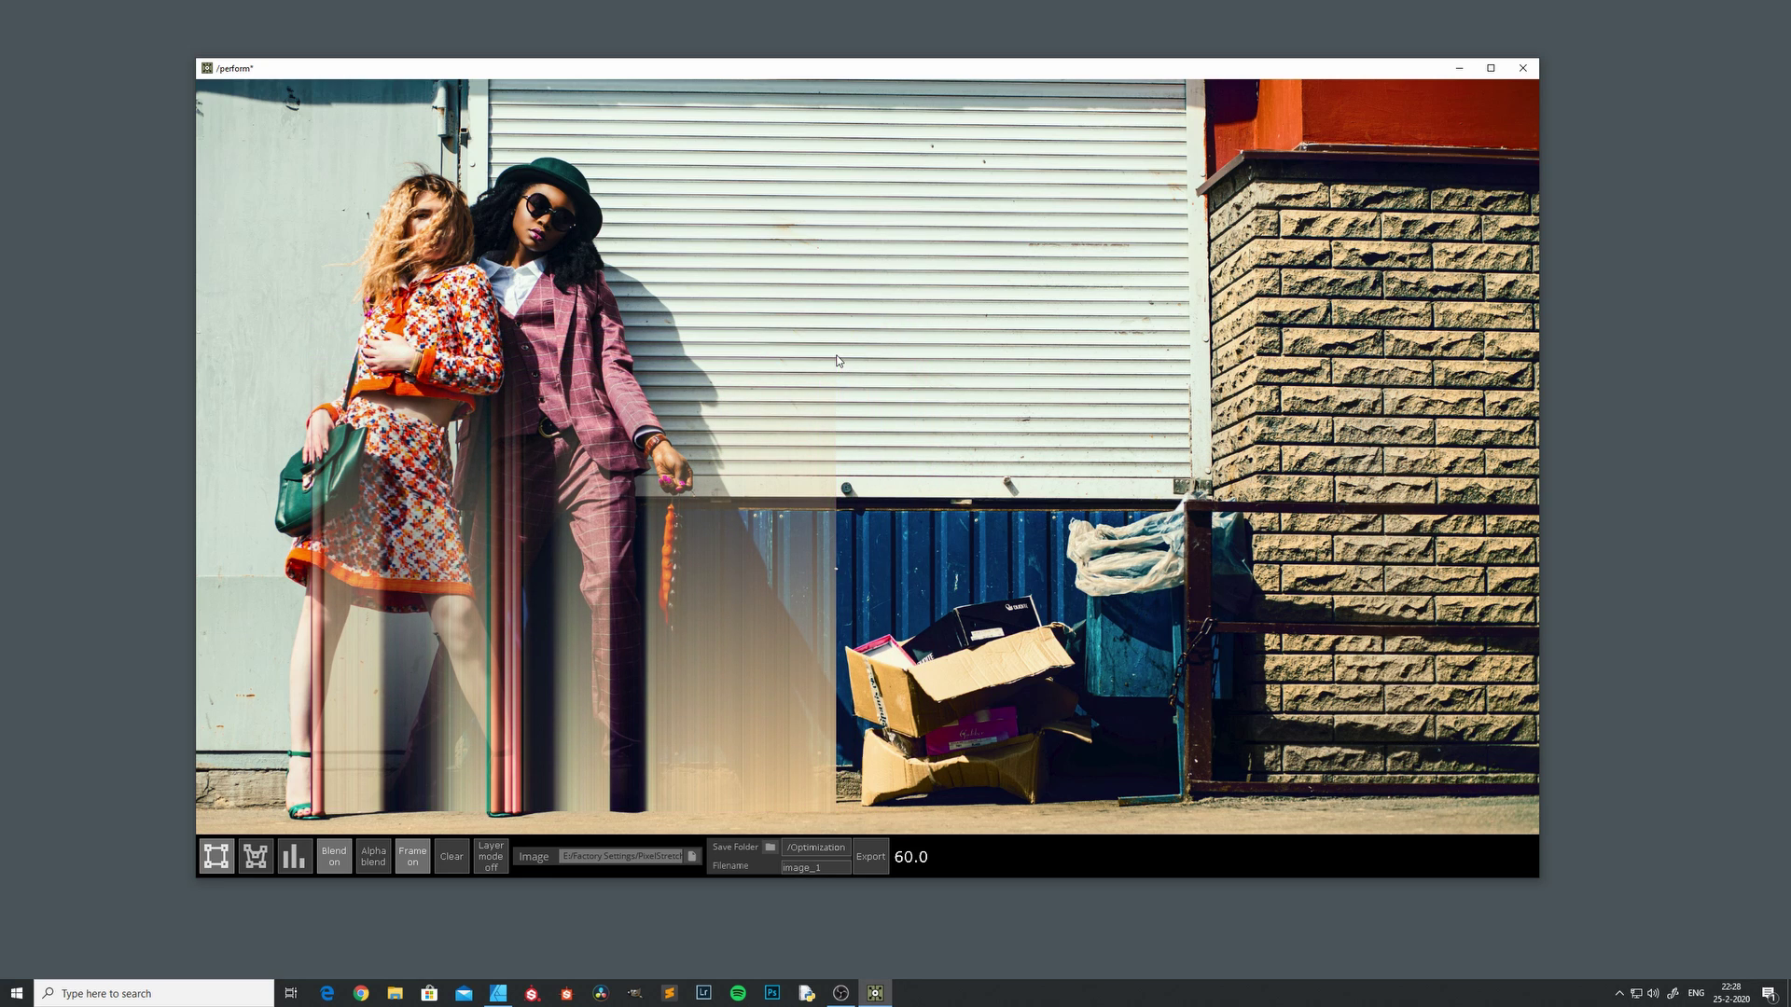
Switch to the polygon stretch tool and fan stretched pixels out from a skirt line.
click(257, 858)
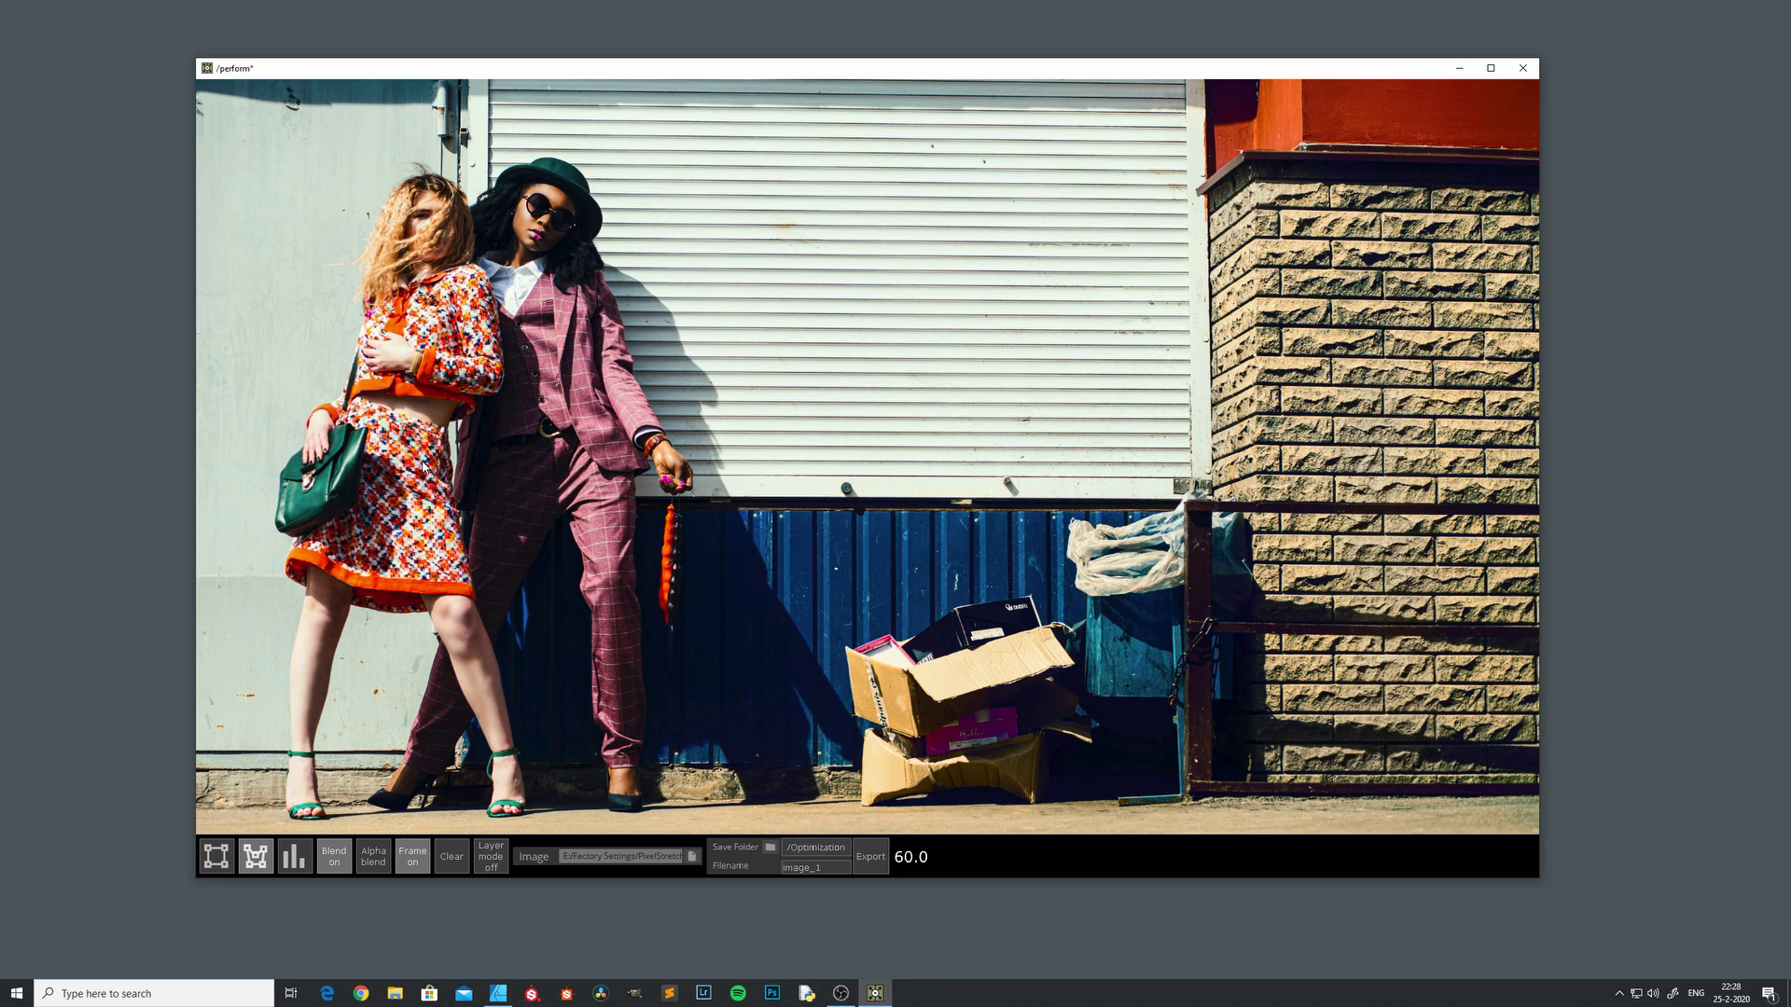
drag(457, 630, 635, 359)
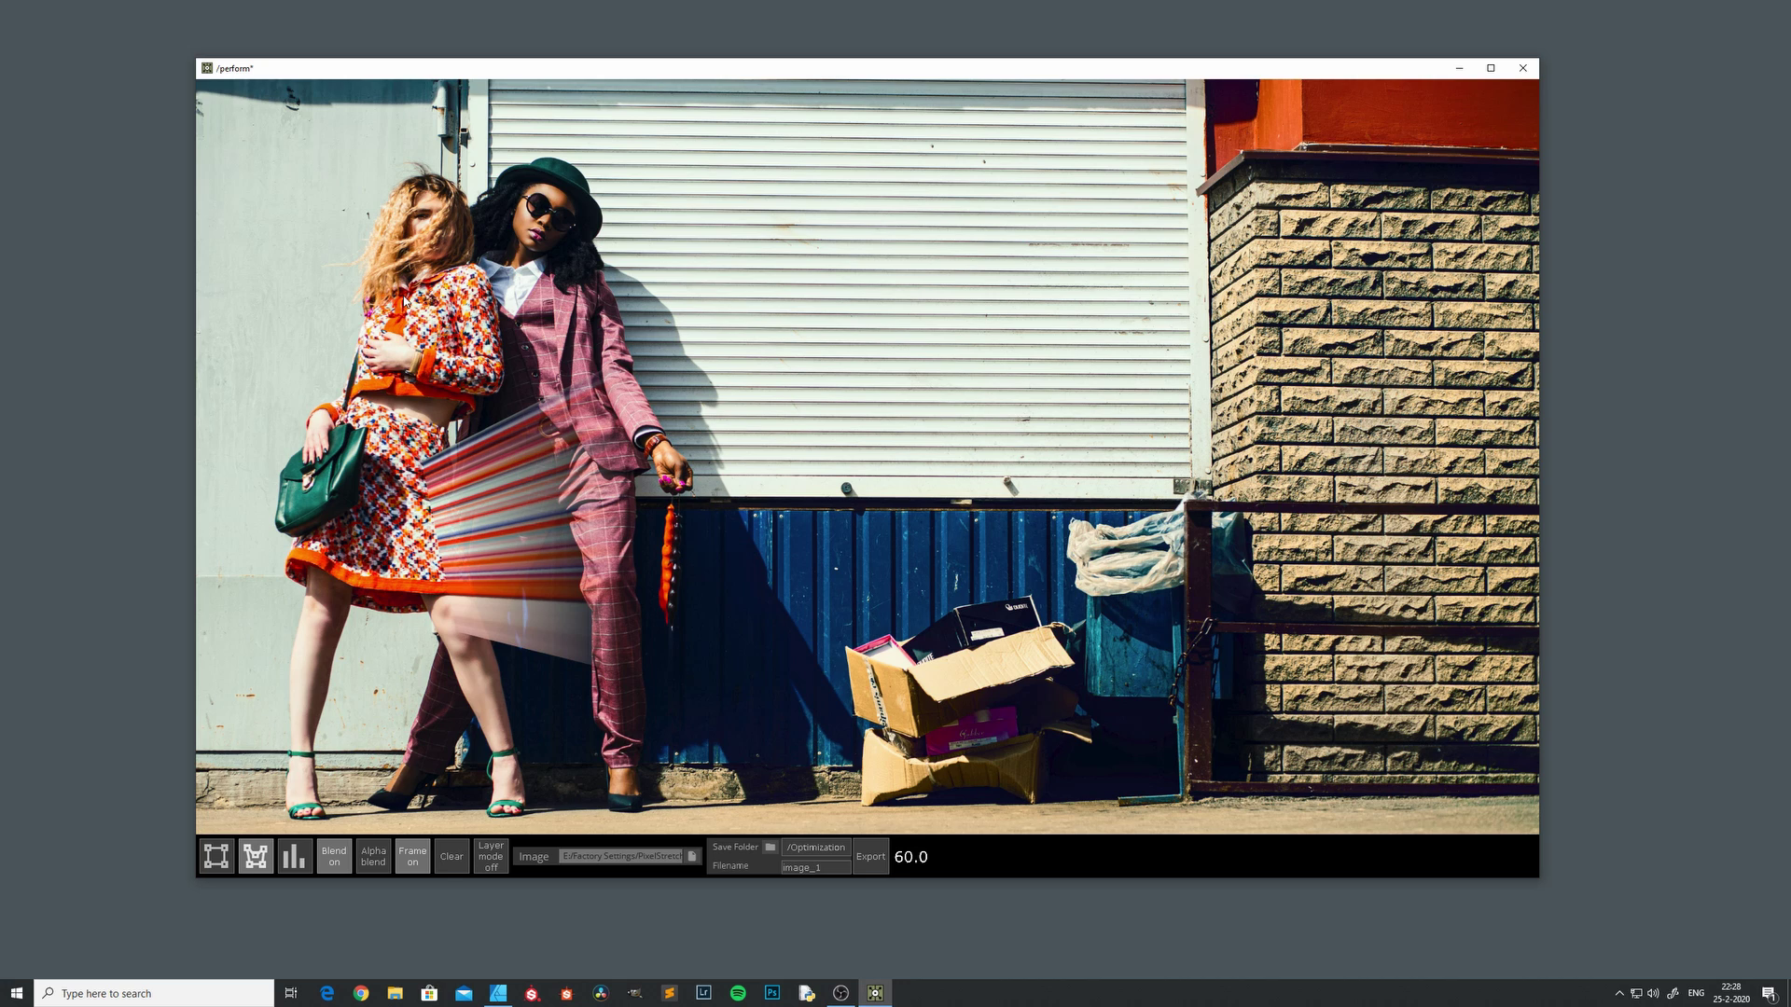
key(ctrl+z)
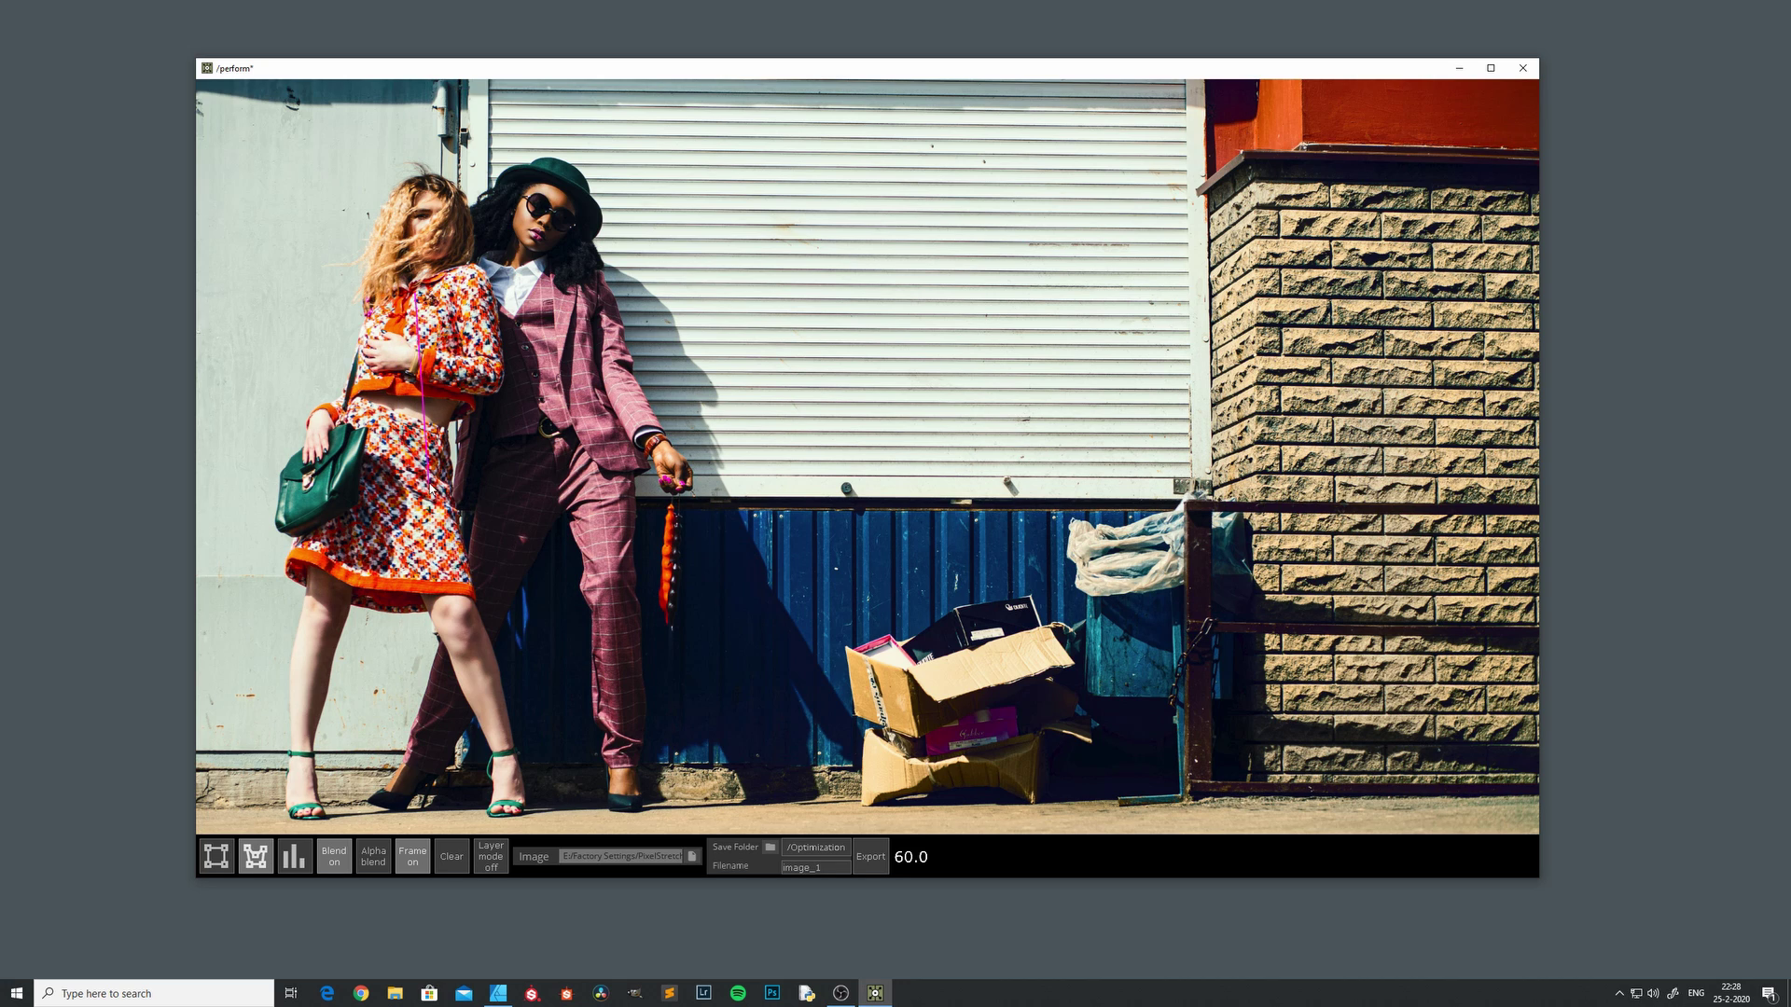
mouse_move(431, 488)
mouse_down()
mouse_move(604, 551)
mouse_move(608, 433)
mouse_move(651, 272)
mouse_up()
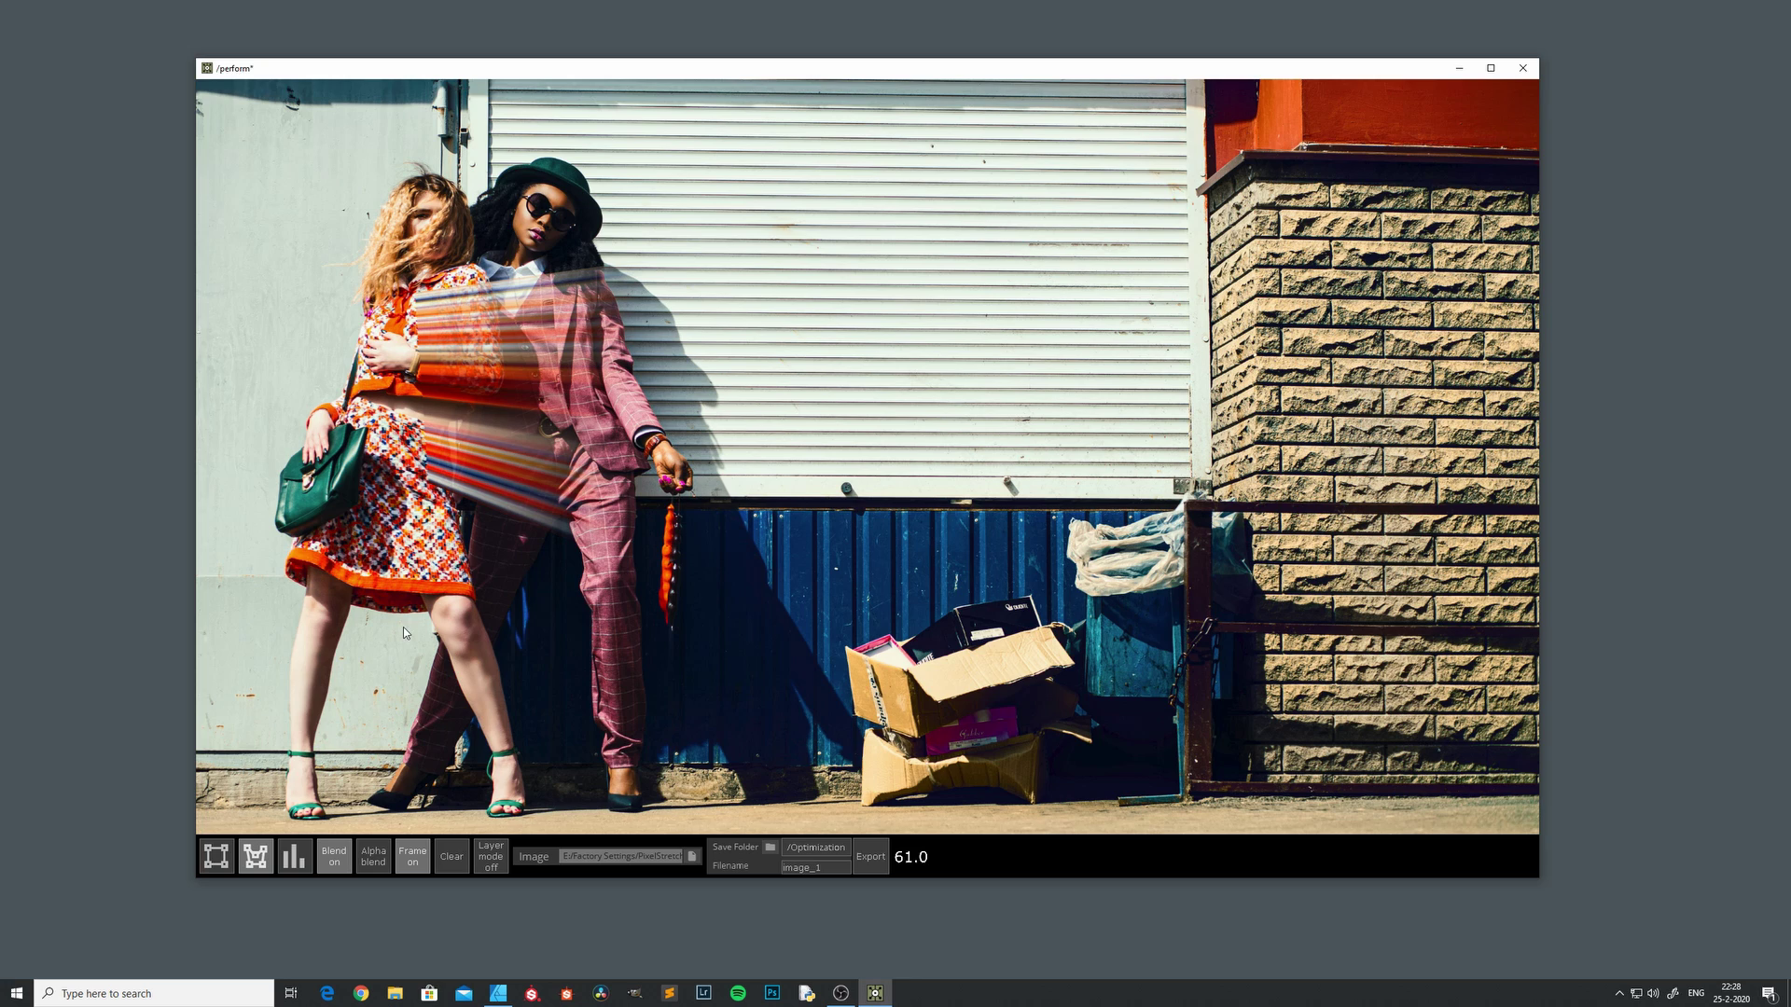
Try opaque blending, then redraw the soft fan from the skirt line, undoing between attempts.
click(335, 856)
key(ctrl+z)
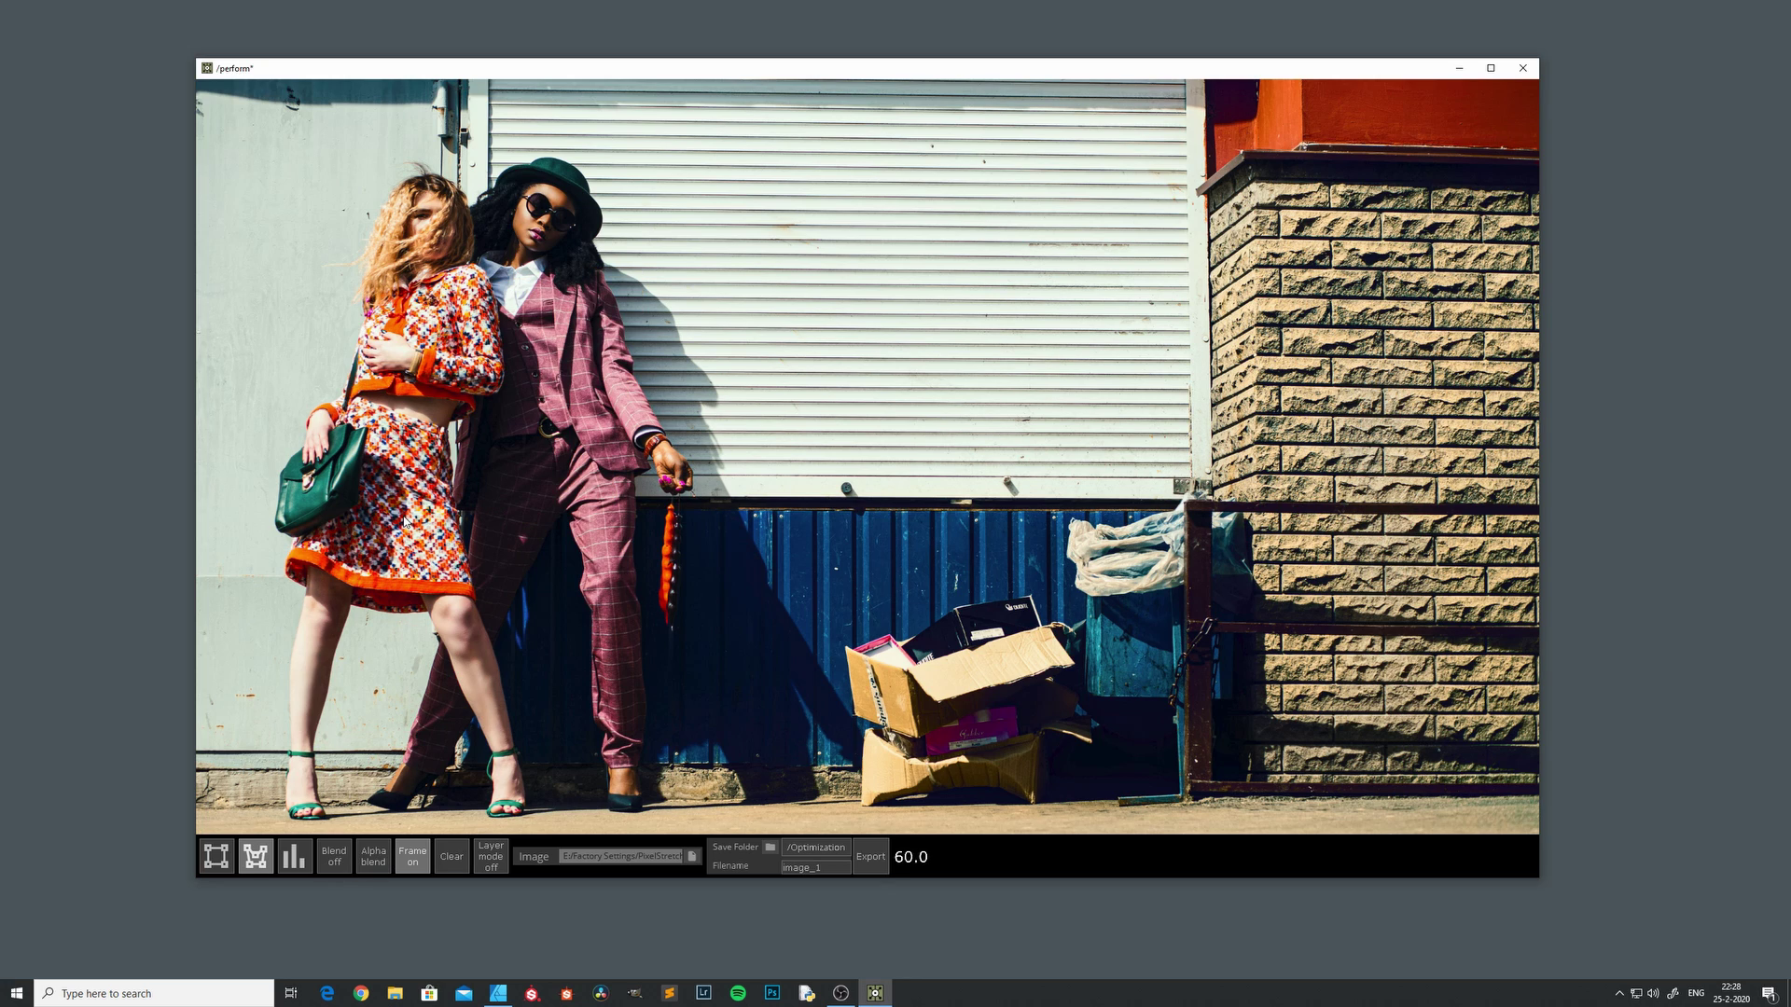
mouse_move(421, 561)
mouse_down()
mouse_move(558, 604)
mouse_move(543, 492)
mouse_move(563, 404)
mouse_up()
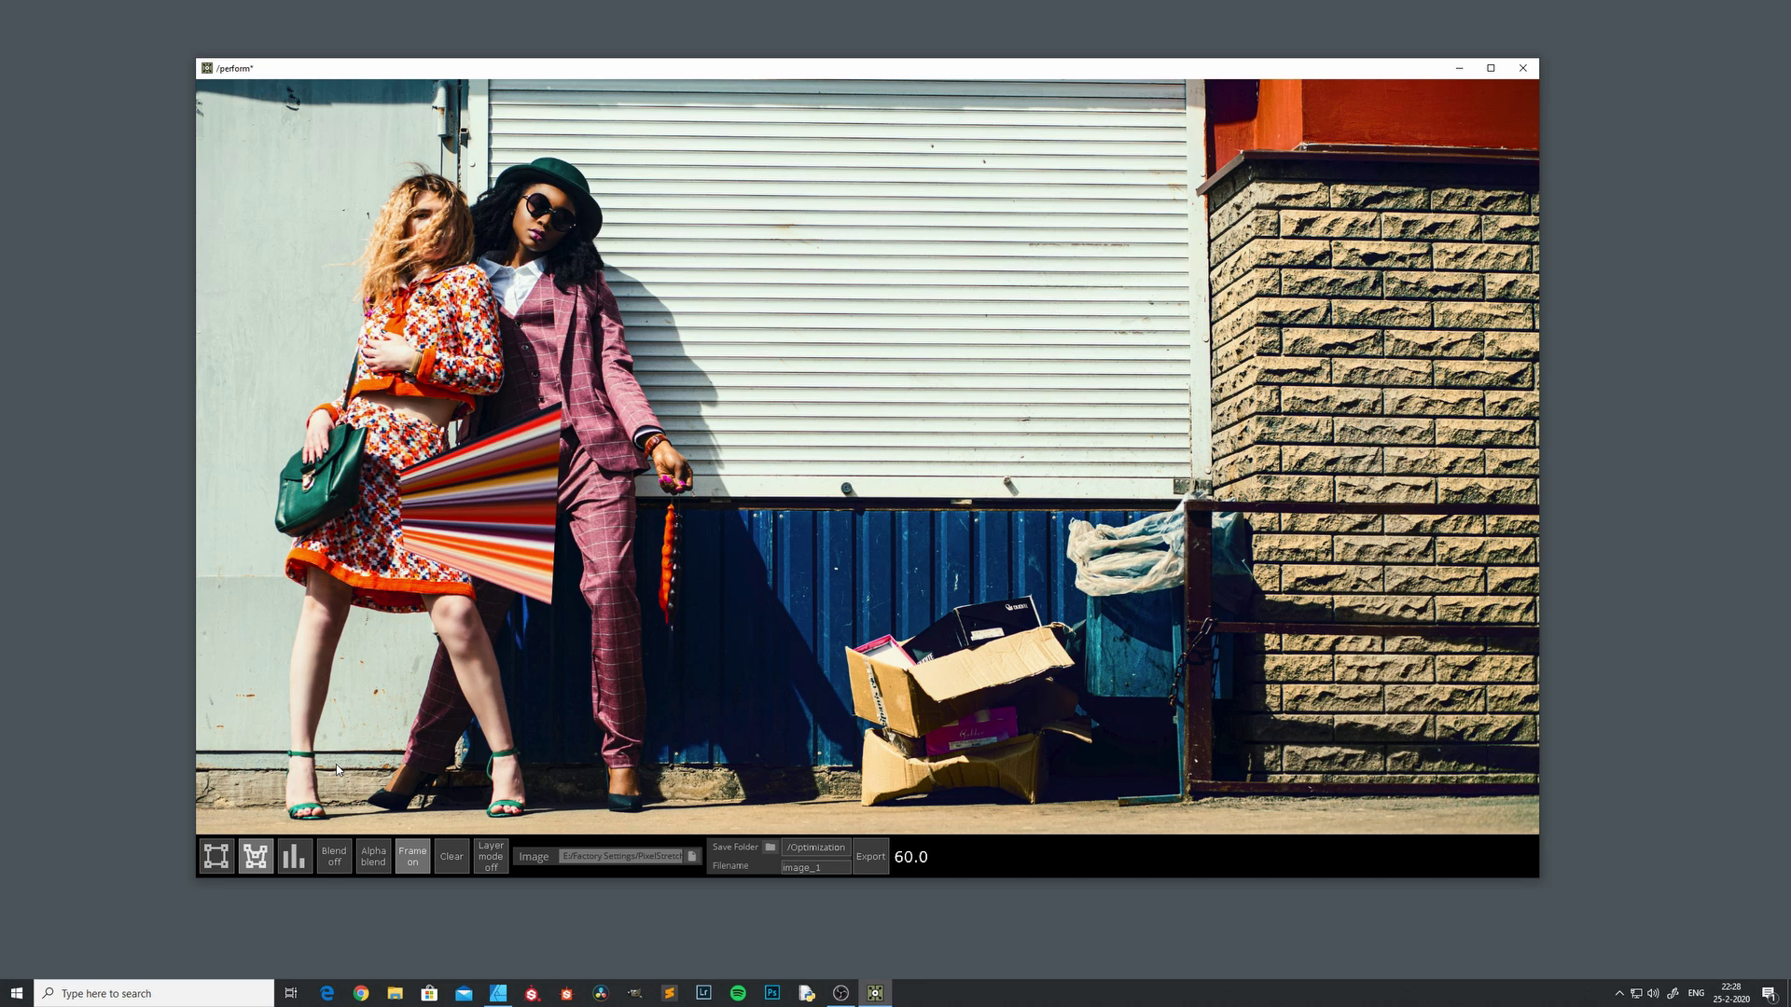
key(ctrl+z)
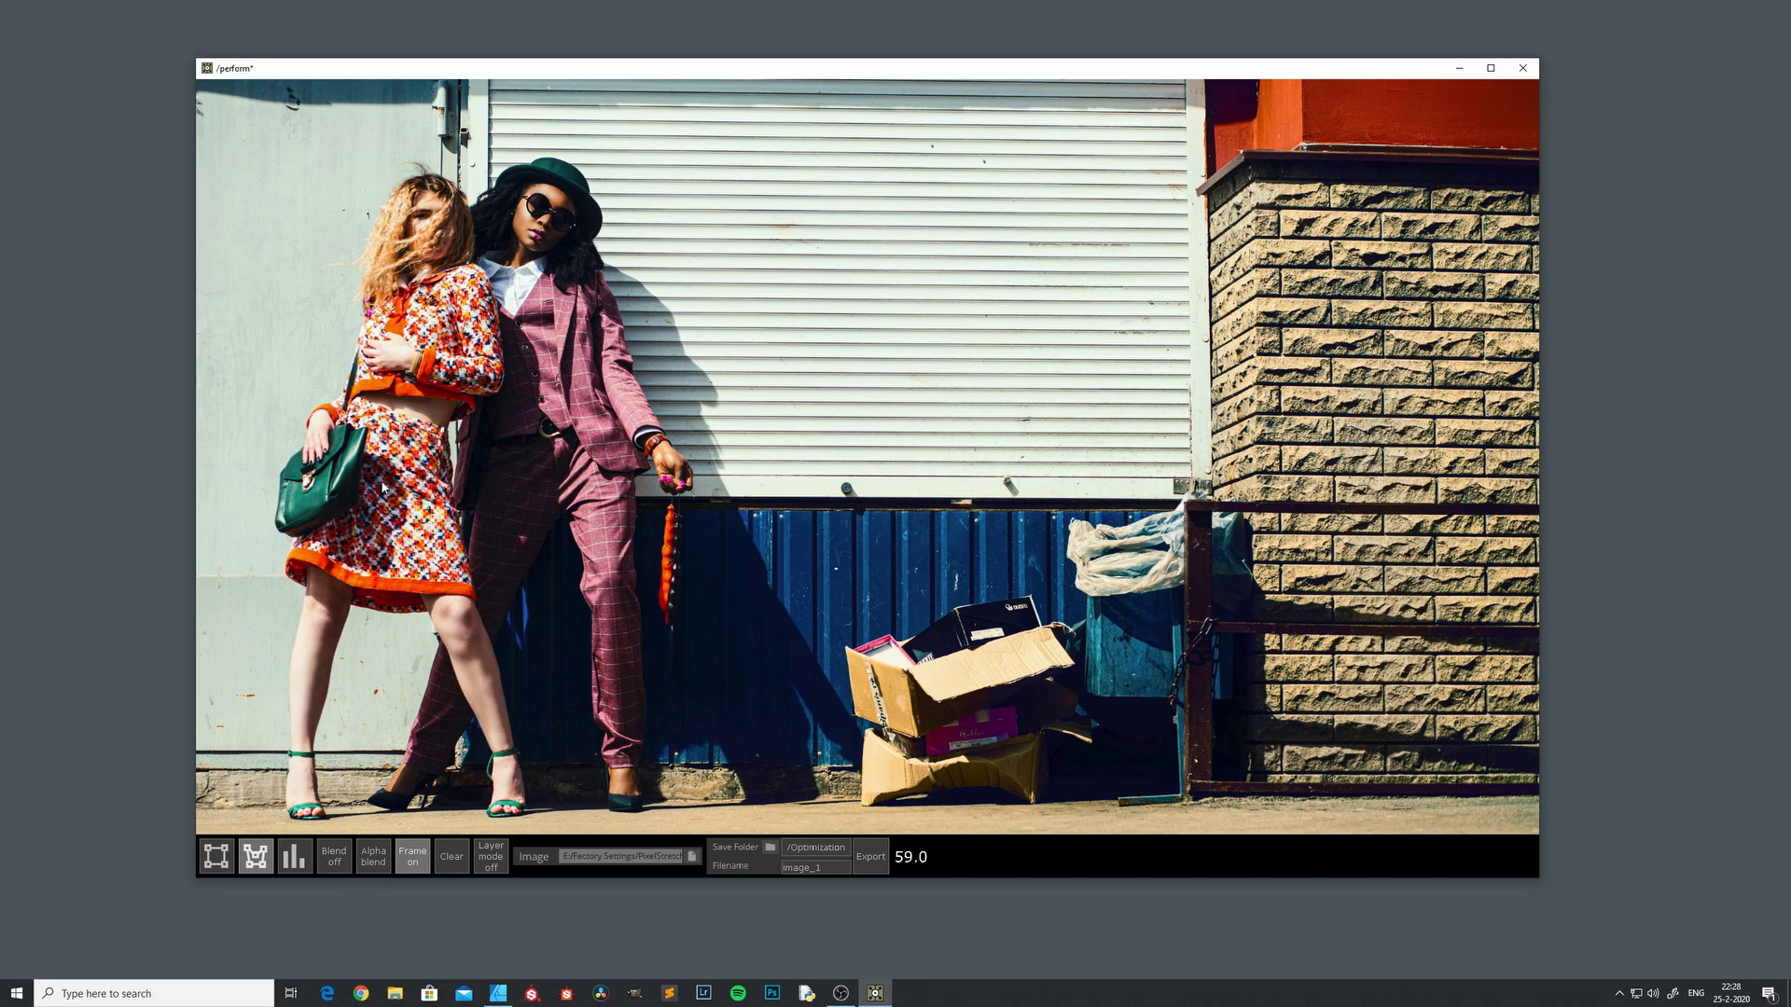
mouse_move(404, 556)
mouse_down()
mouse_move(561, 591)
mouse_move(541, 606)
mouse_move(541, 411)
mouse_up()
Re-enable Border blend and retry fan stretches from the skirt line, undoing each.
click(336, 856)
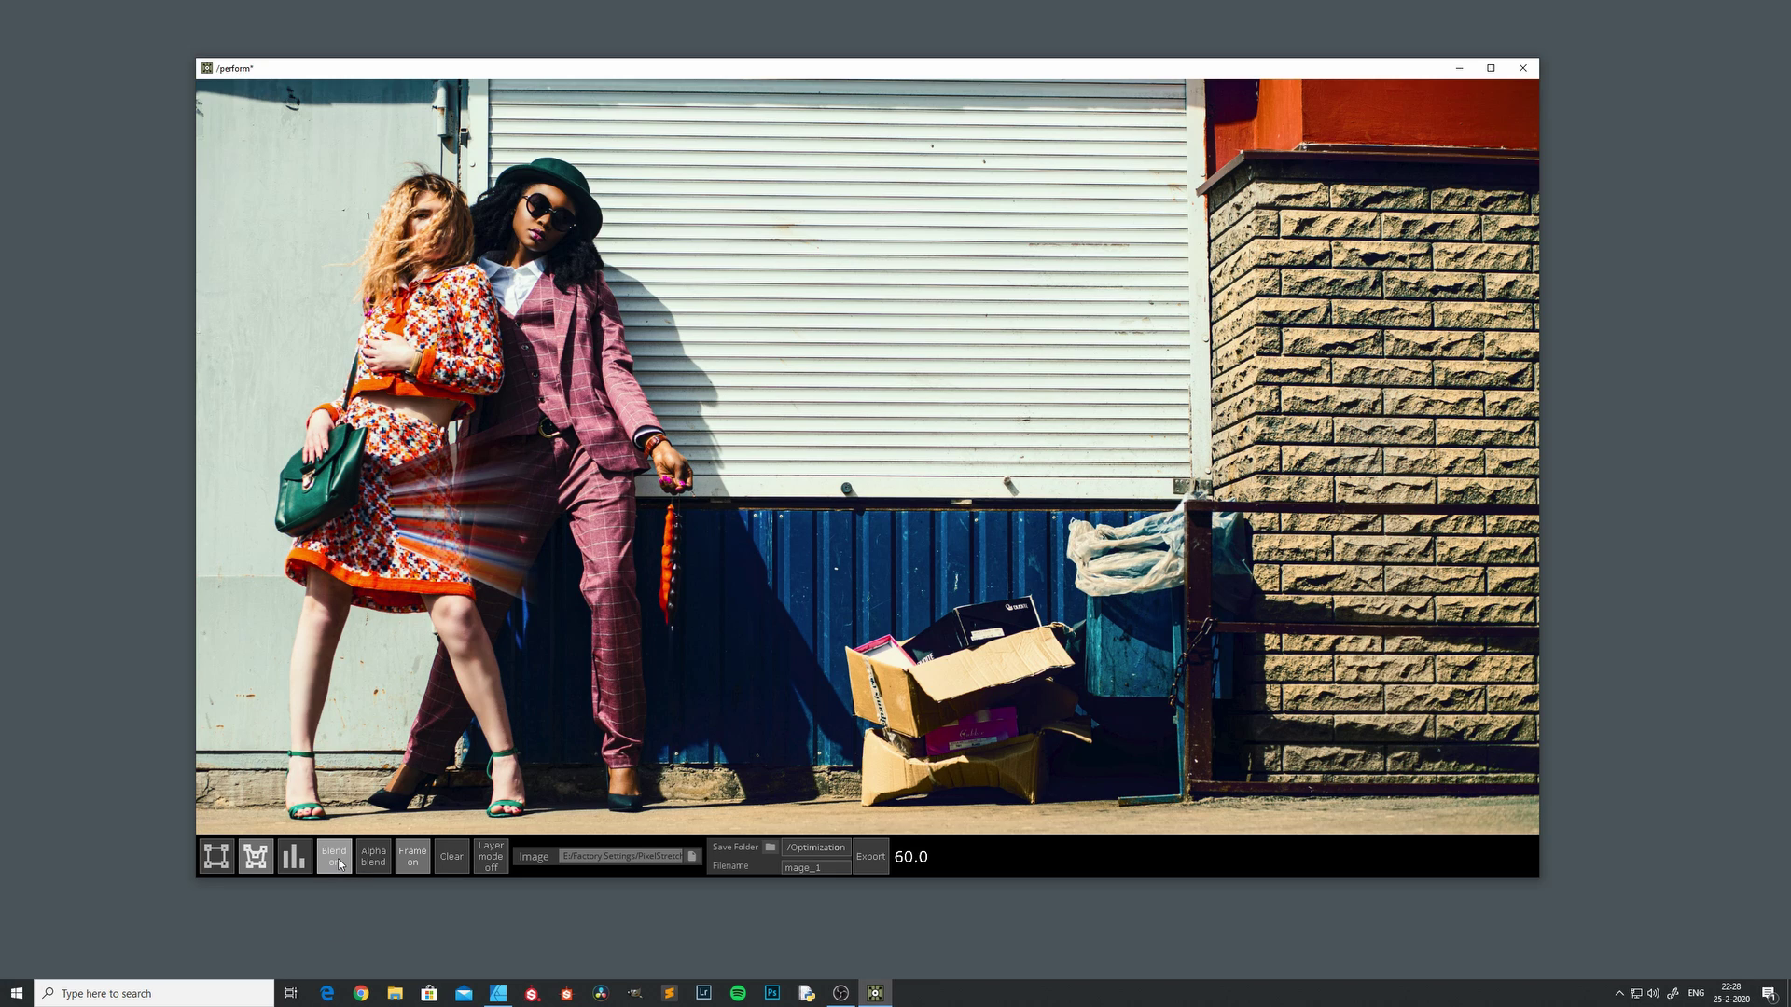
click(373, 856)
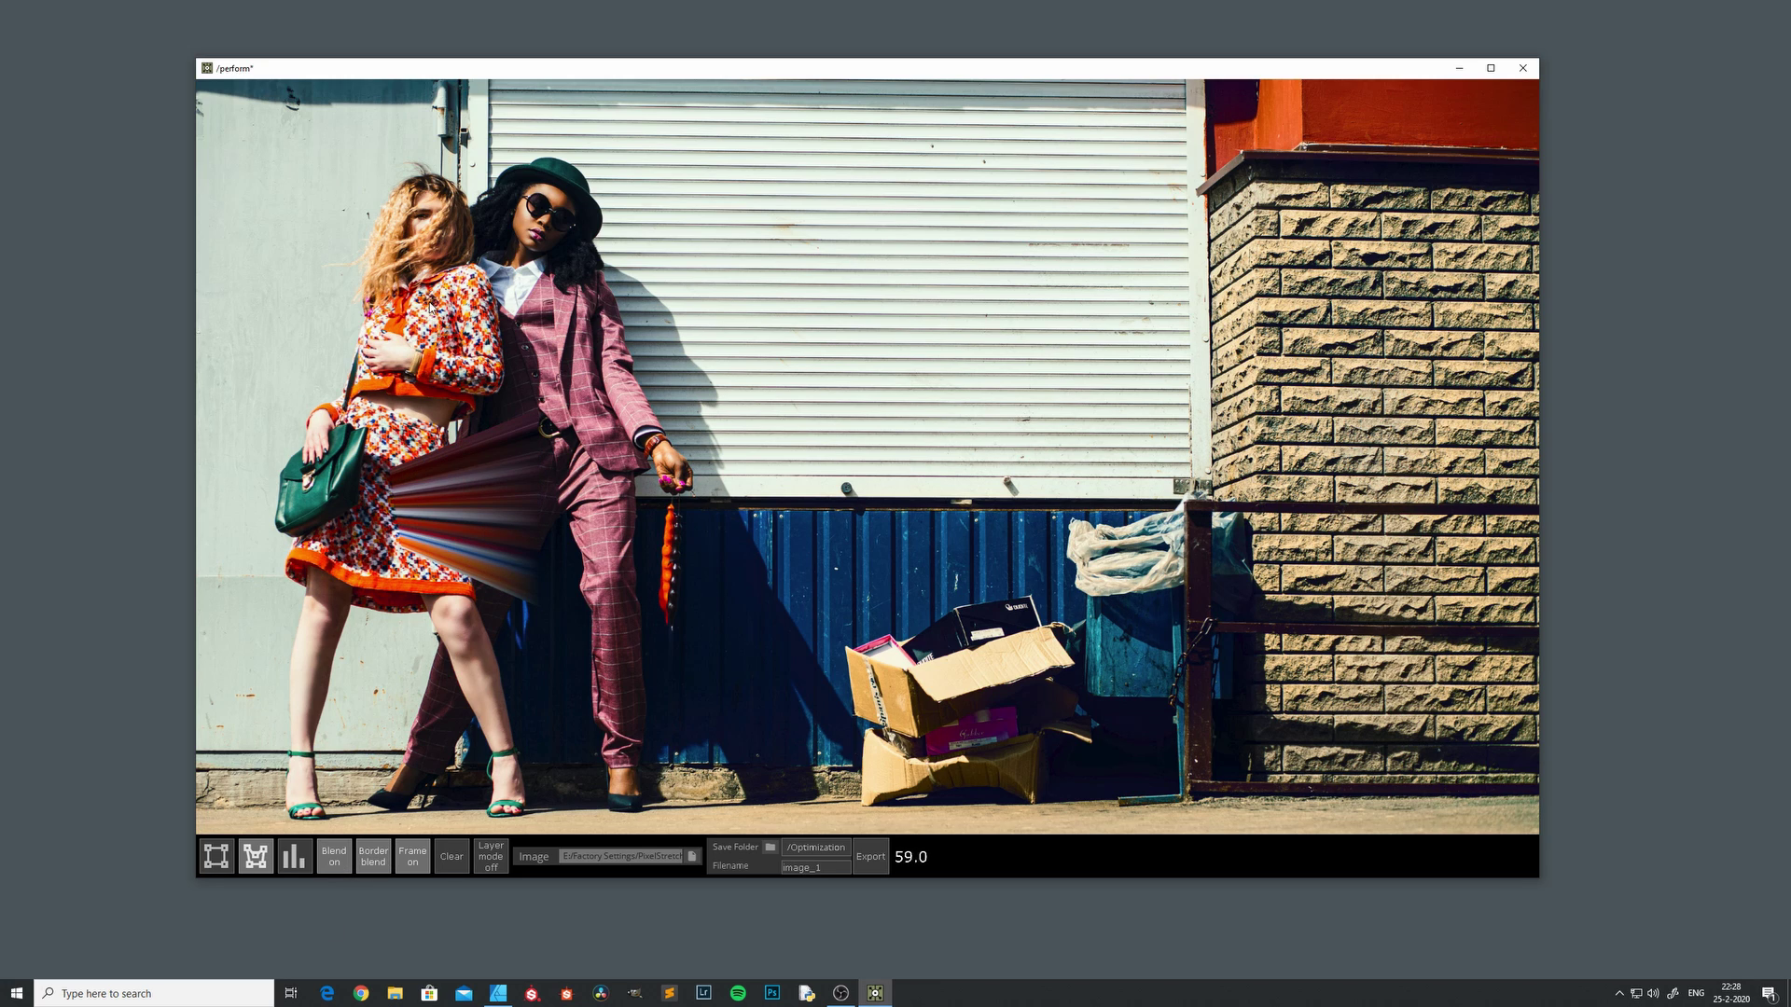
key(ctrl+z)
mouse_move(408, 483)
mouse_down()
mouse_move(559, 513)
mouse_move(617, 604)
mouse_move(627, 276)
mouse_up()
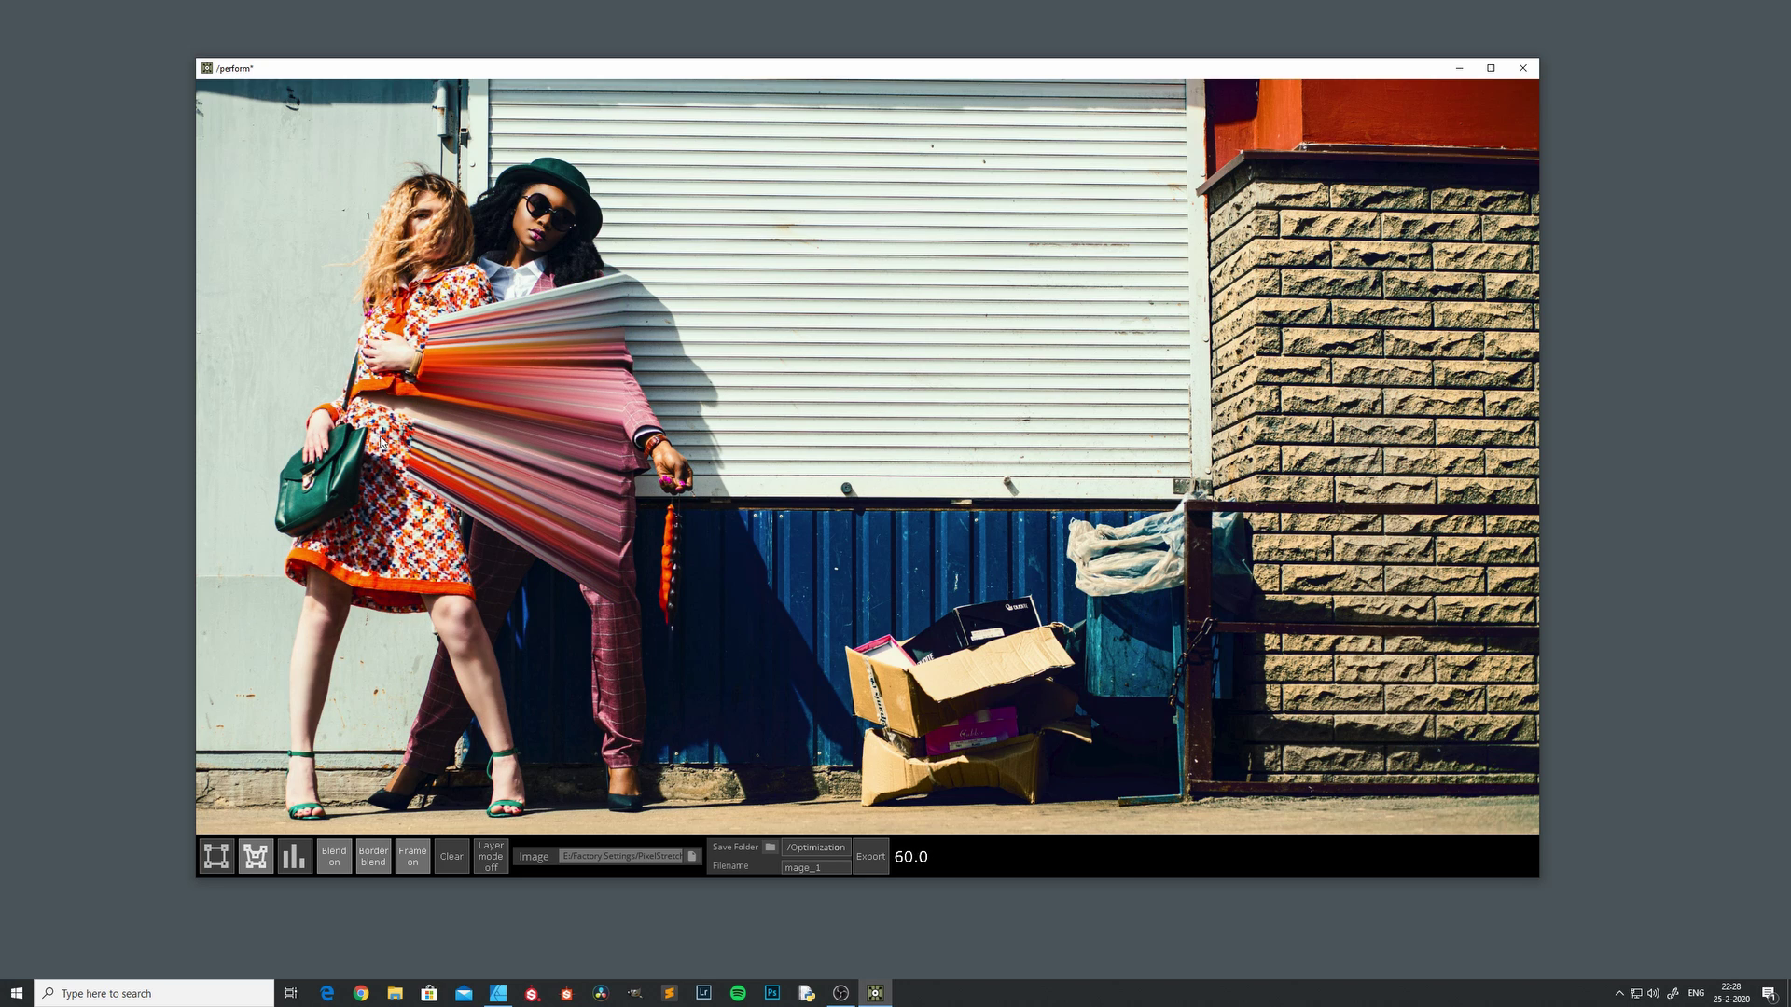
key(ctrl+z)
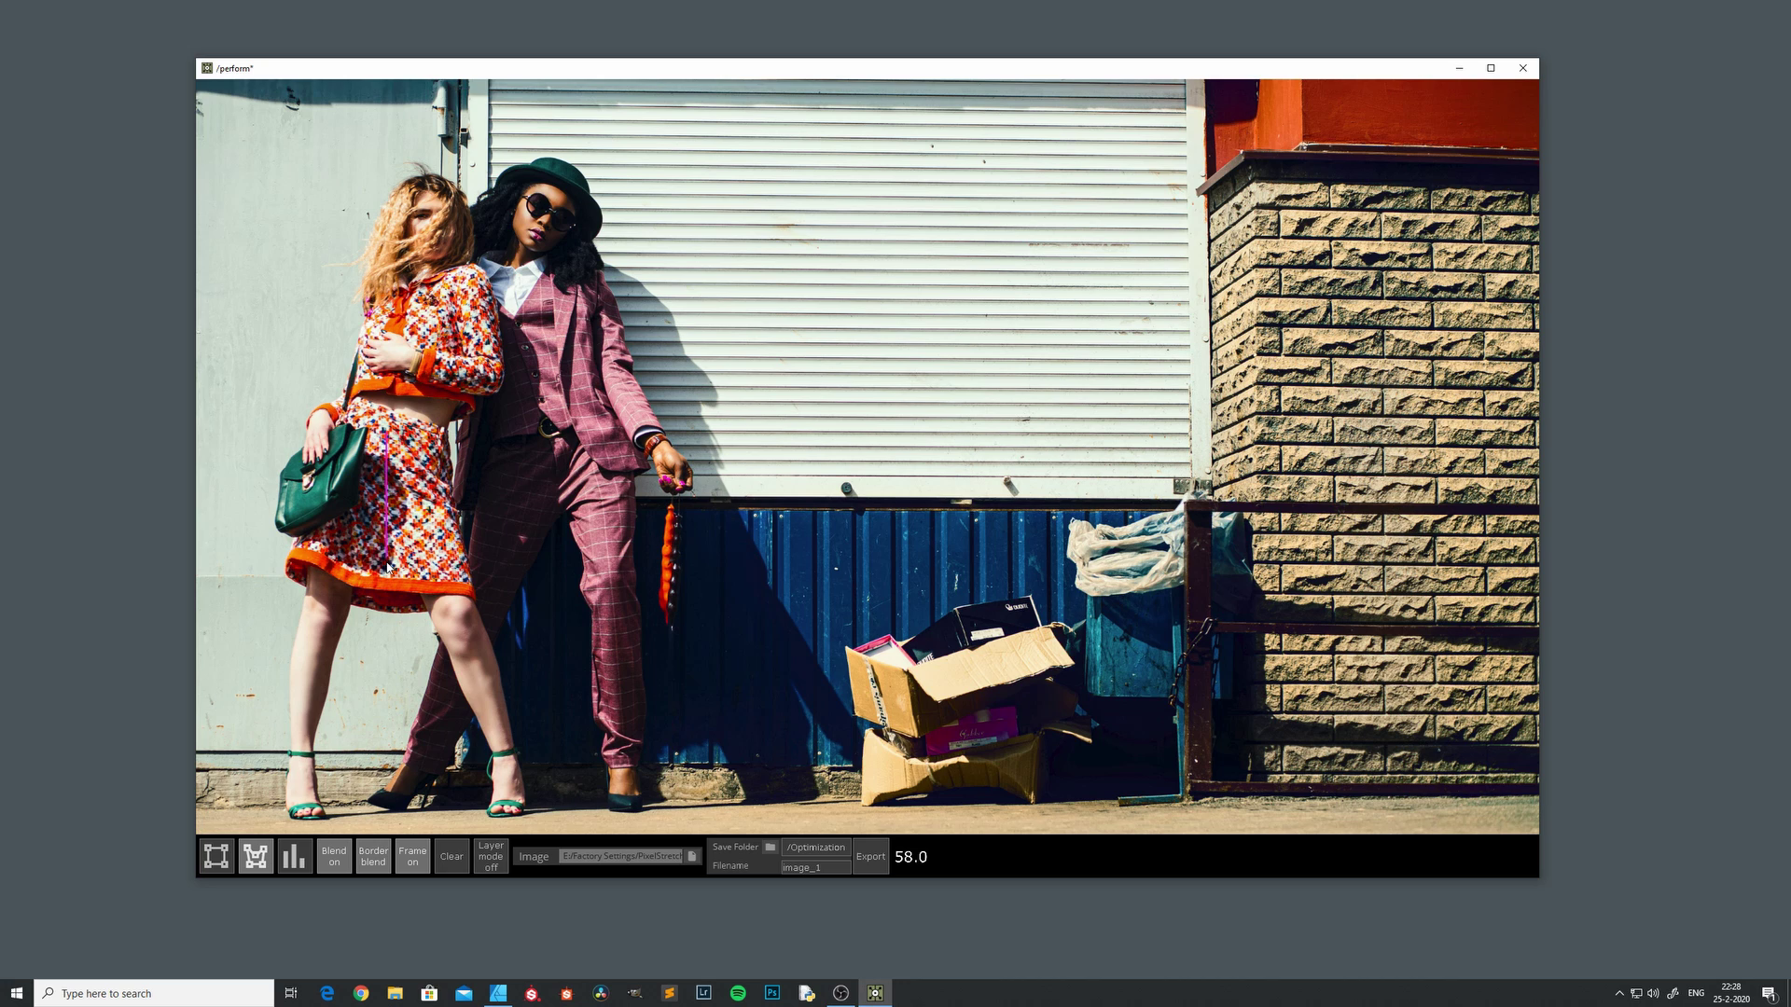
mouse_move(408, 572)
mouse_down()
mouse_move(609, 643)
mouse_move(615, 345)
mouse_move(610, 381)
mouse_up()
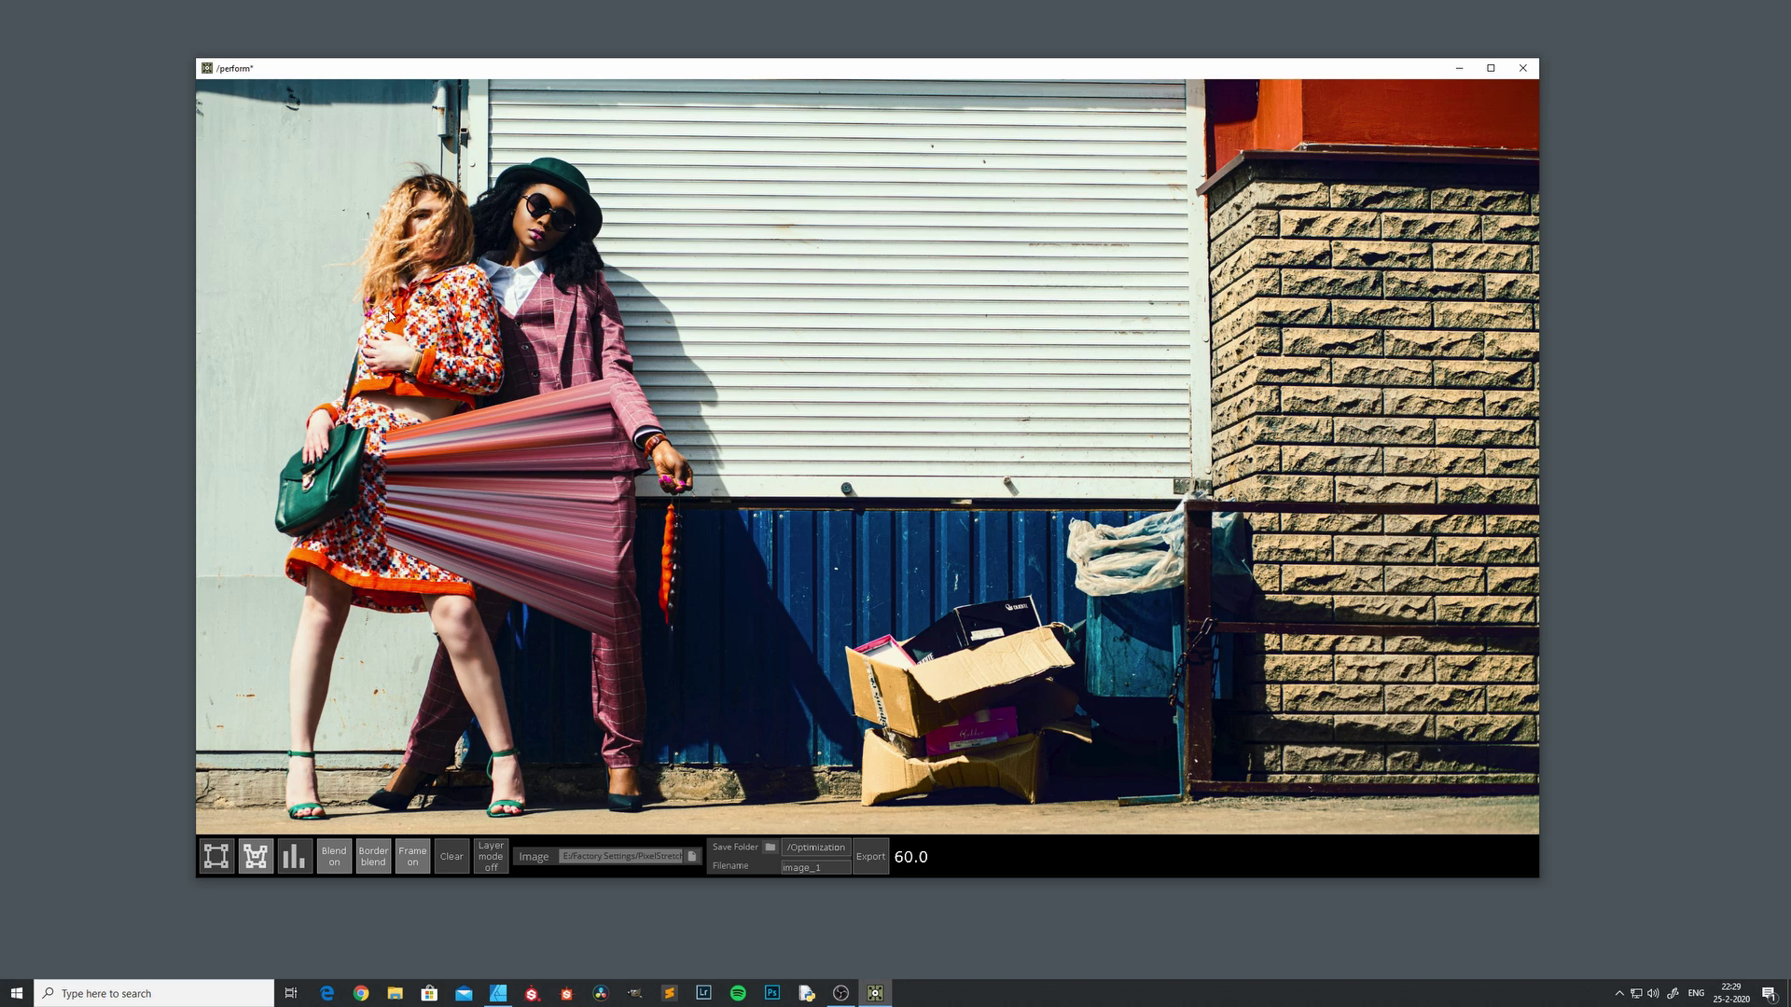
Undo trial quads on faces, skirt, jacket and shutter; keep one pulling the shutter over the wall.
key(ctrl+z)
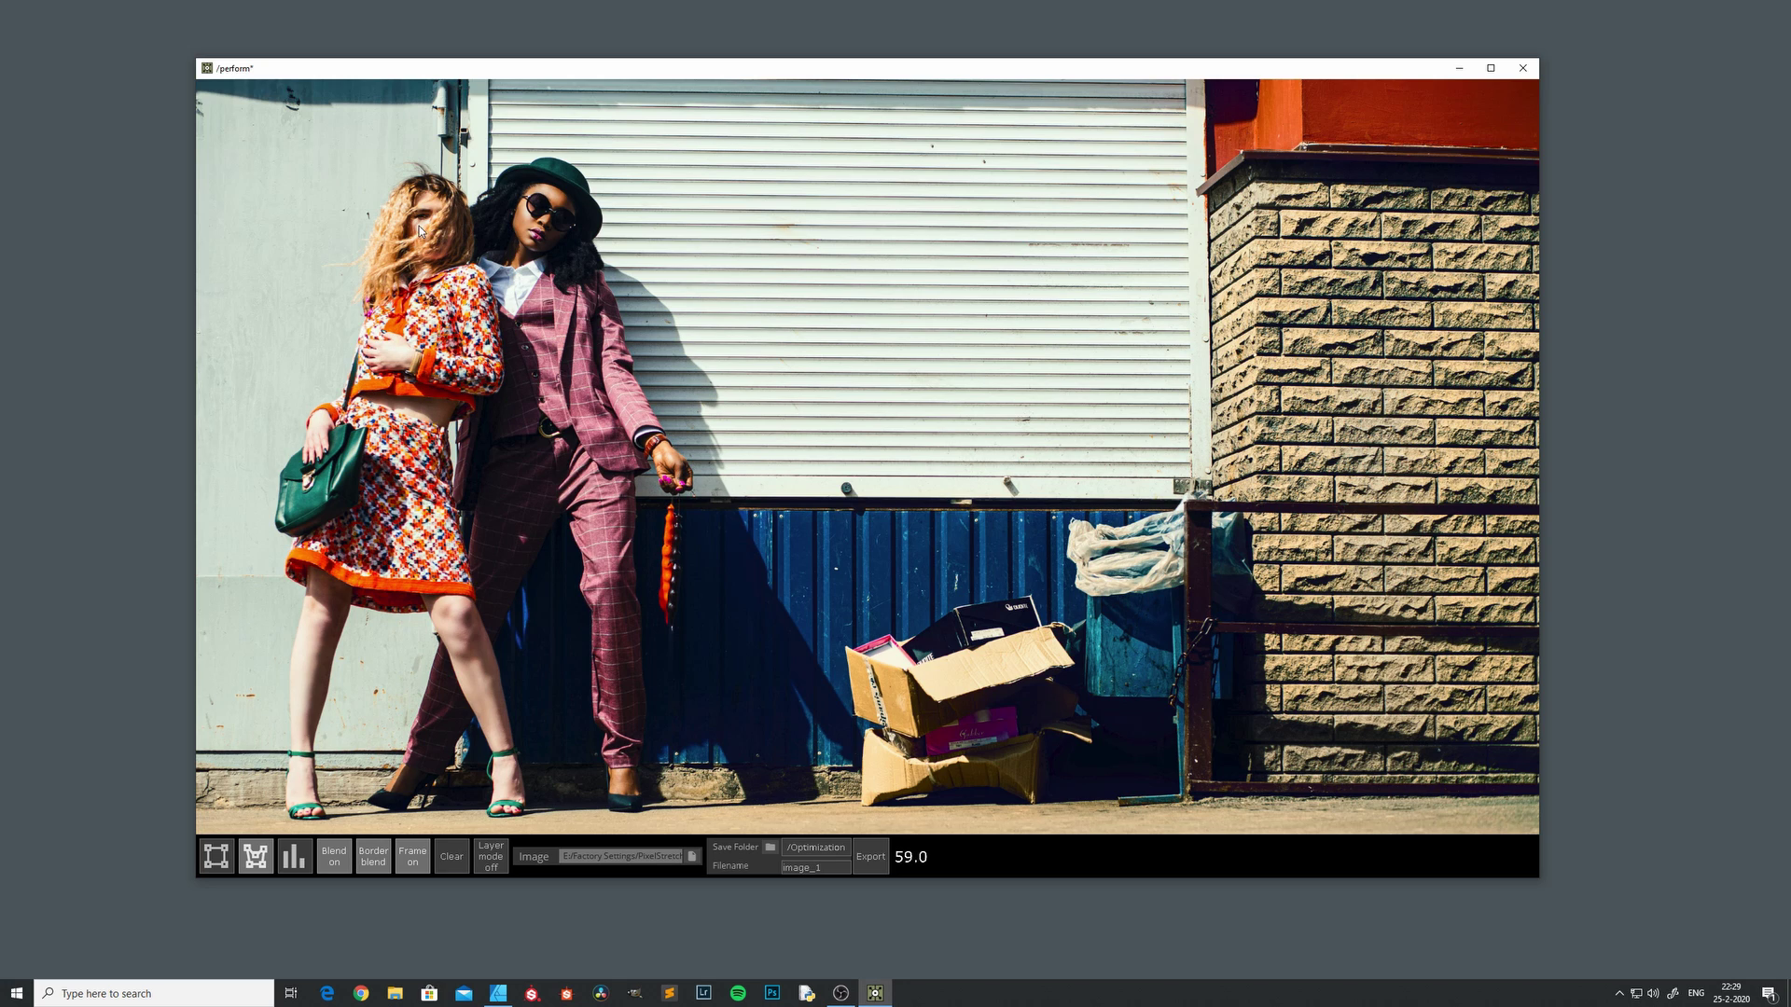
mouse_move(548, 229)
mouse_down()
mouse_move(605, 387)
mouse_move(366, 376)
mouse_move(385, 294)
mouse_up()
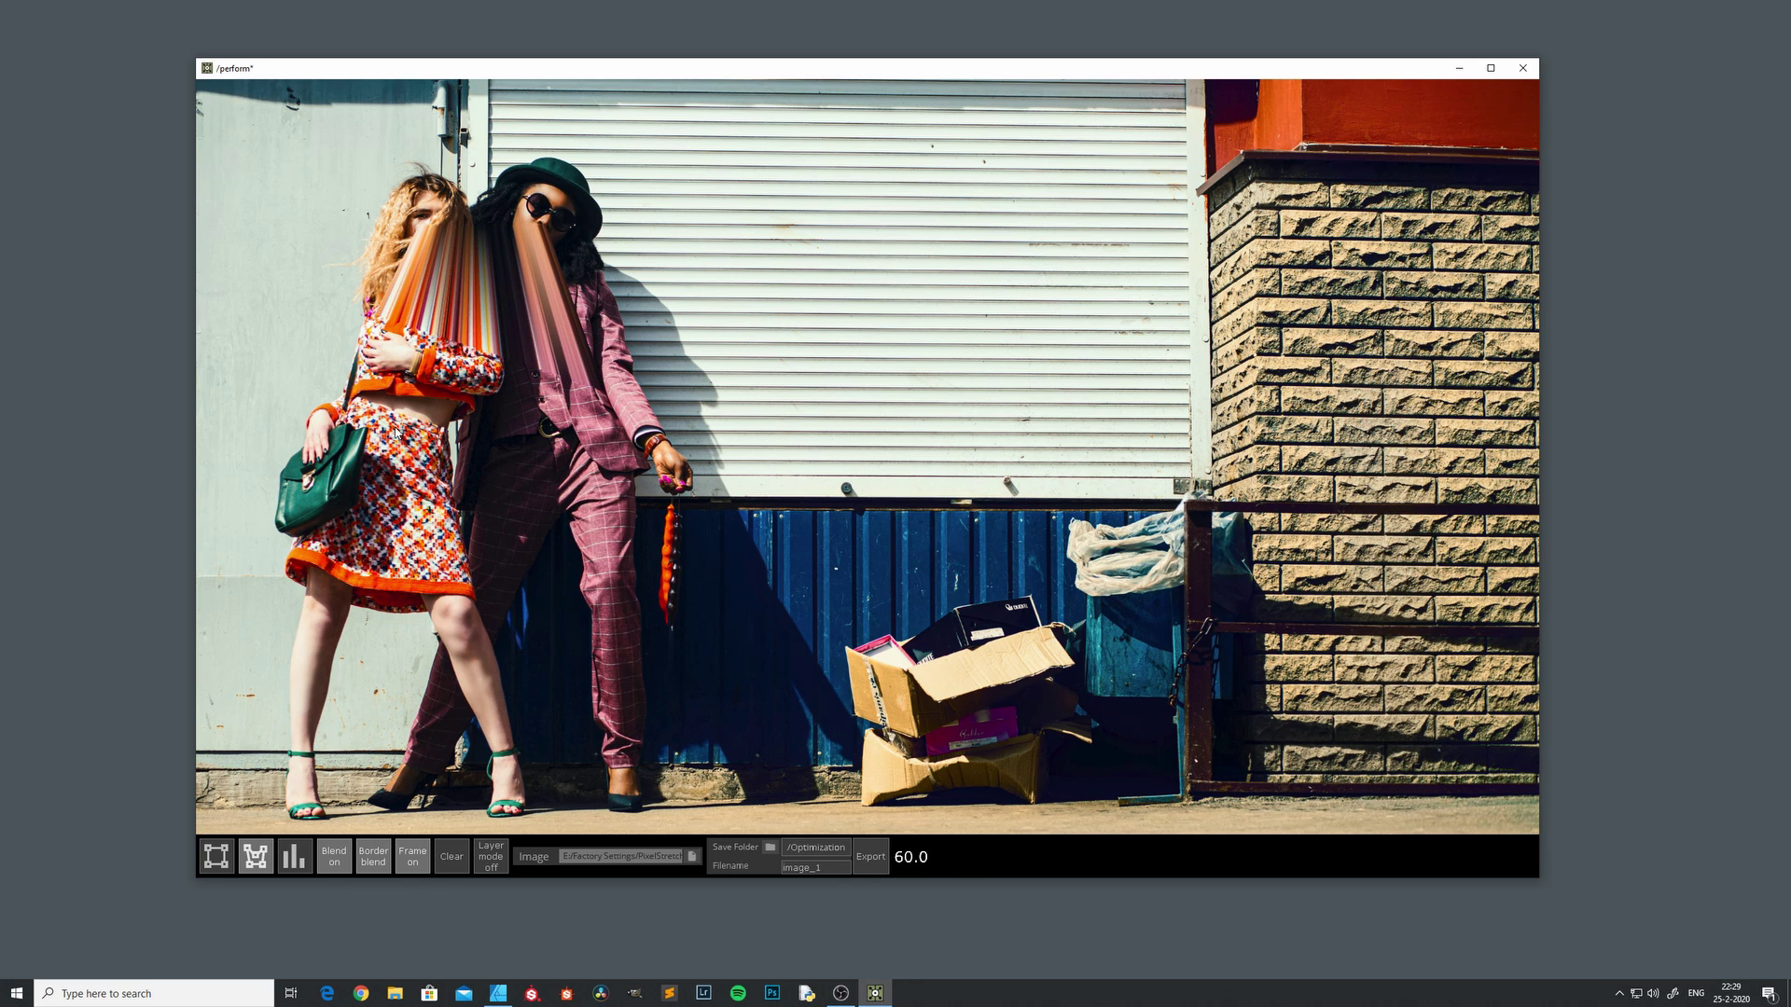
key(ctrl+z)
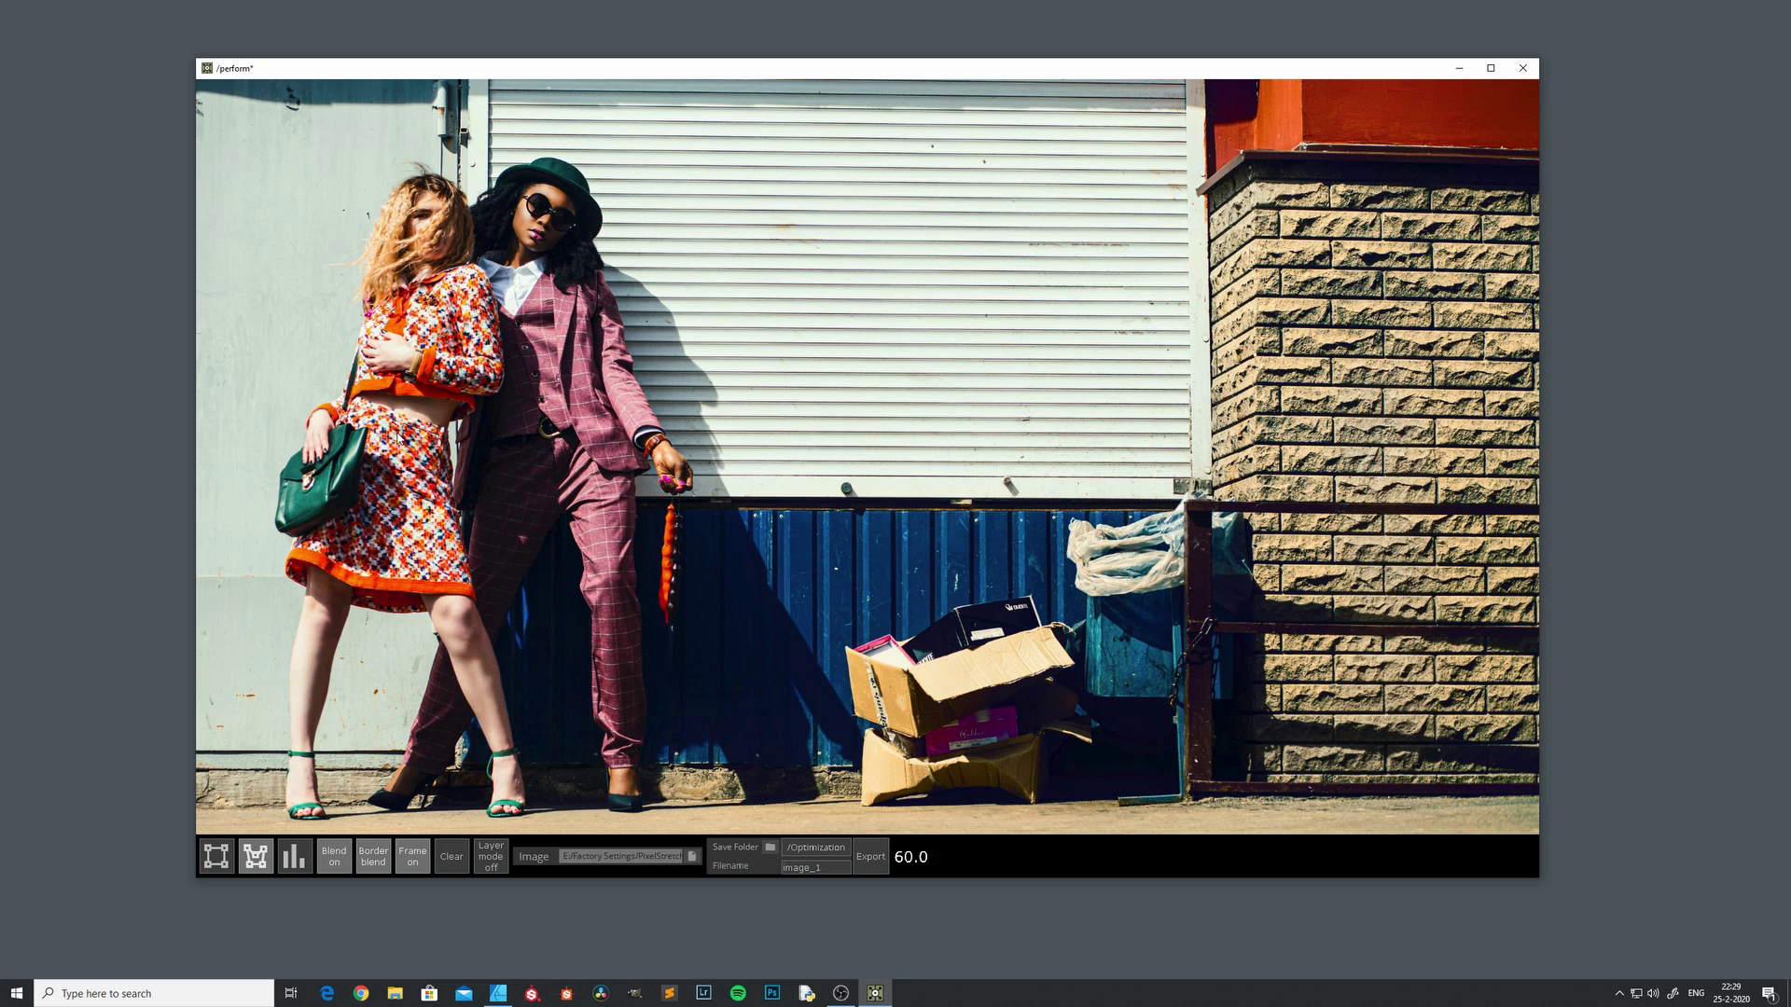
mouse_move(579, 441)
mouse_down()
mouse_move(625, 568)
mouse_move(328, 560)
mouse_up()
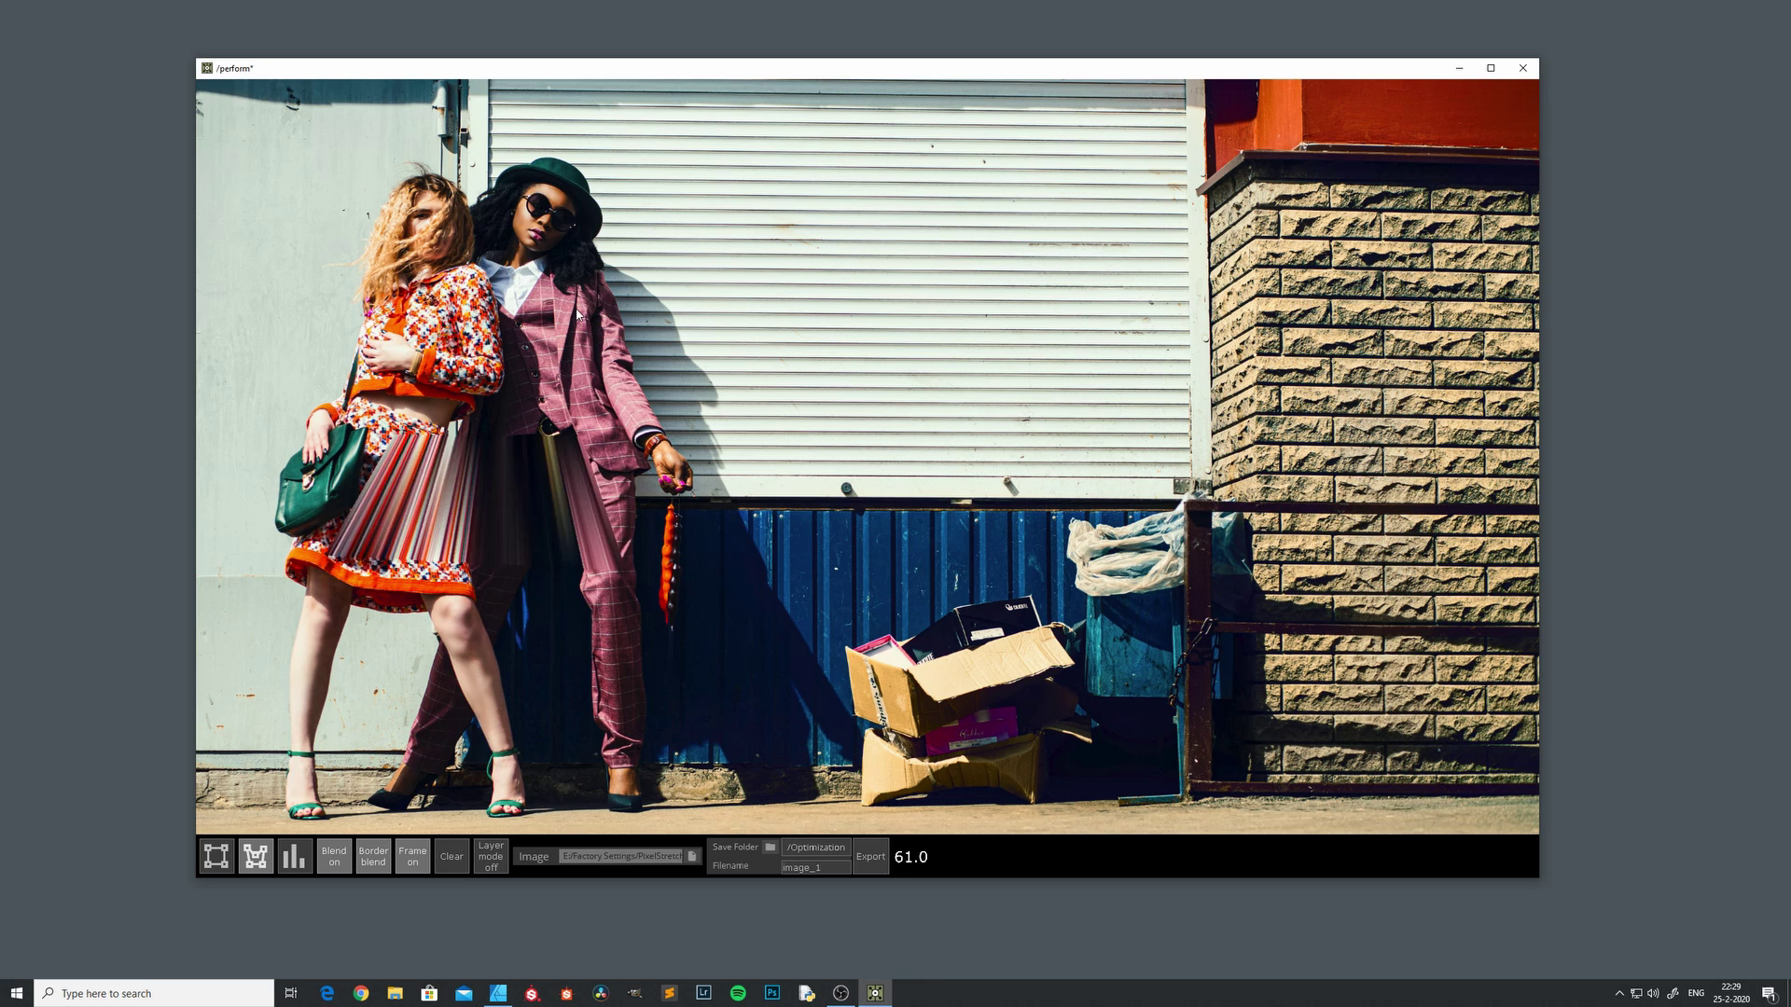
key(ctrl+z)
mouse_move(584, 420)
mouse_down()
mouse_move(732, 445)
mouse_move(730, 194)
mouse_move(733, 241)
mouse_up()
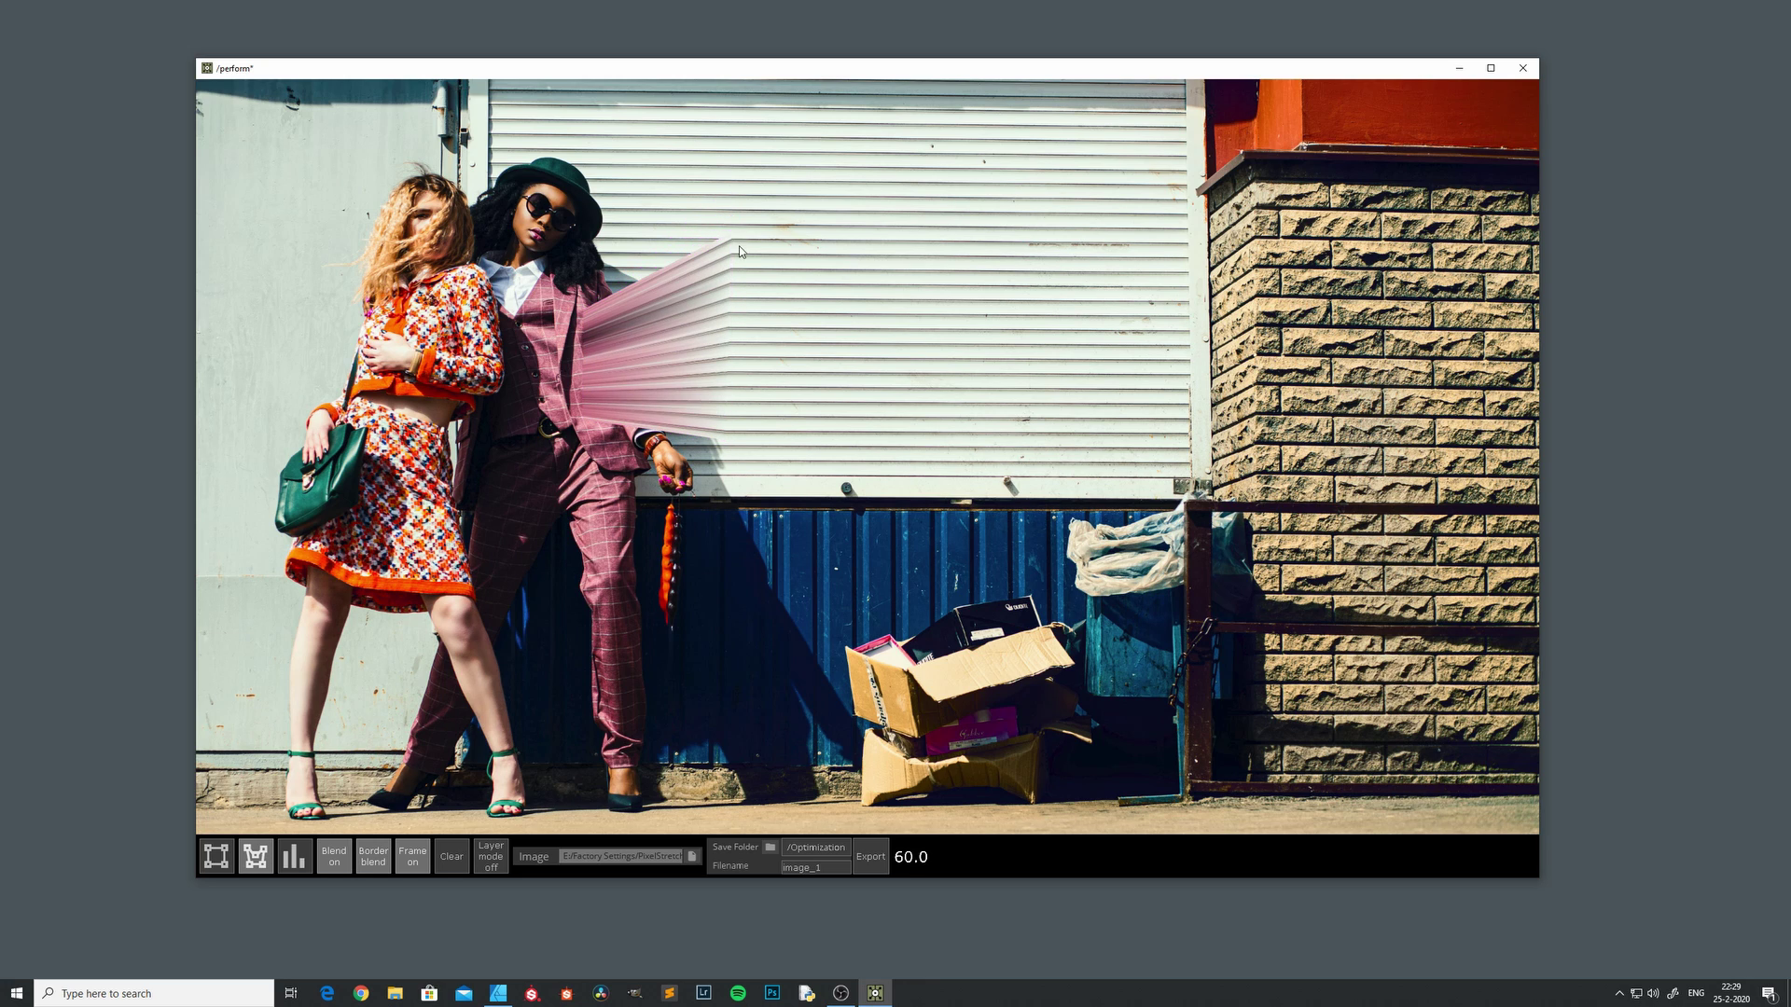
key(ctrl+z)
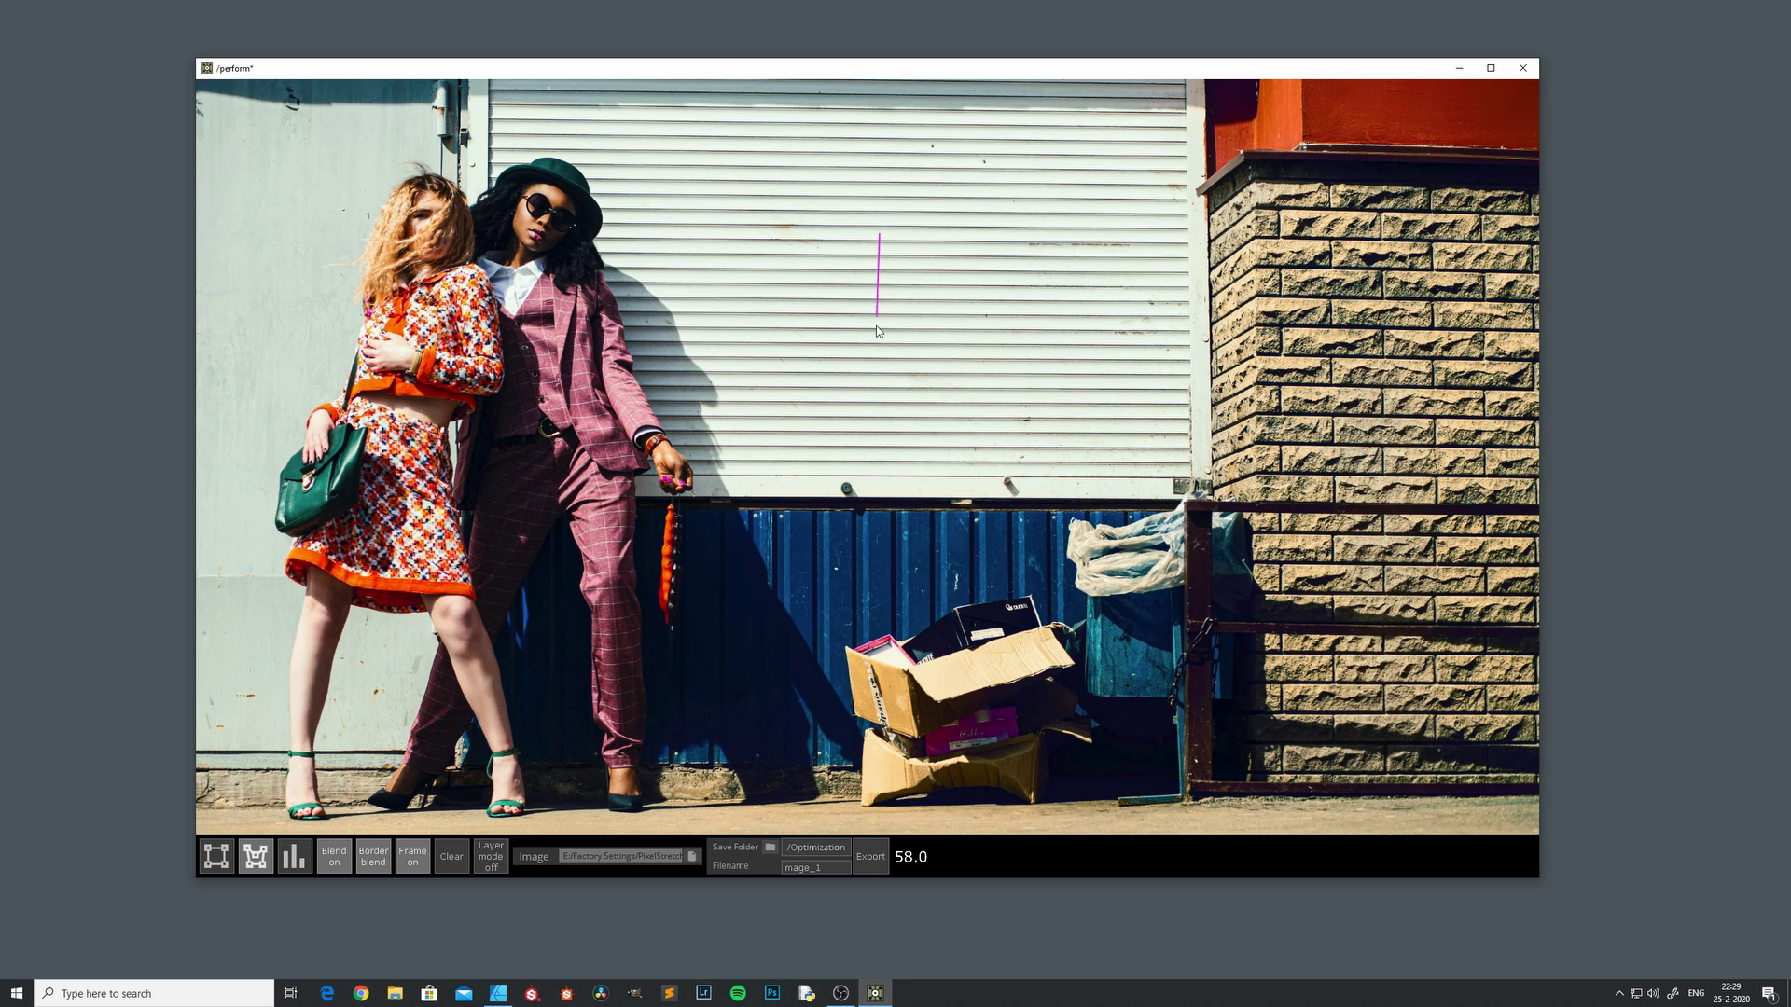
mouse_move(877, 330)
mouse_down()
mouse_move(880, 361)
mouse_move(742, 386)
mouse_move(763, 233)
mouse_move(743, 222)
mouse_up()
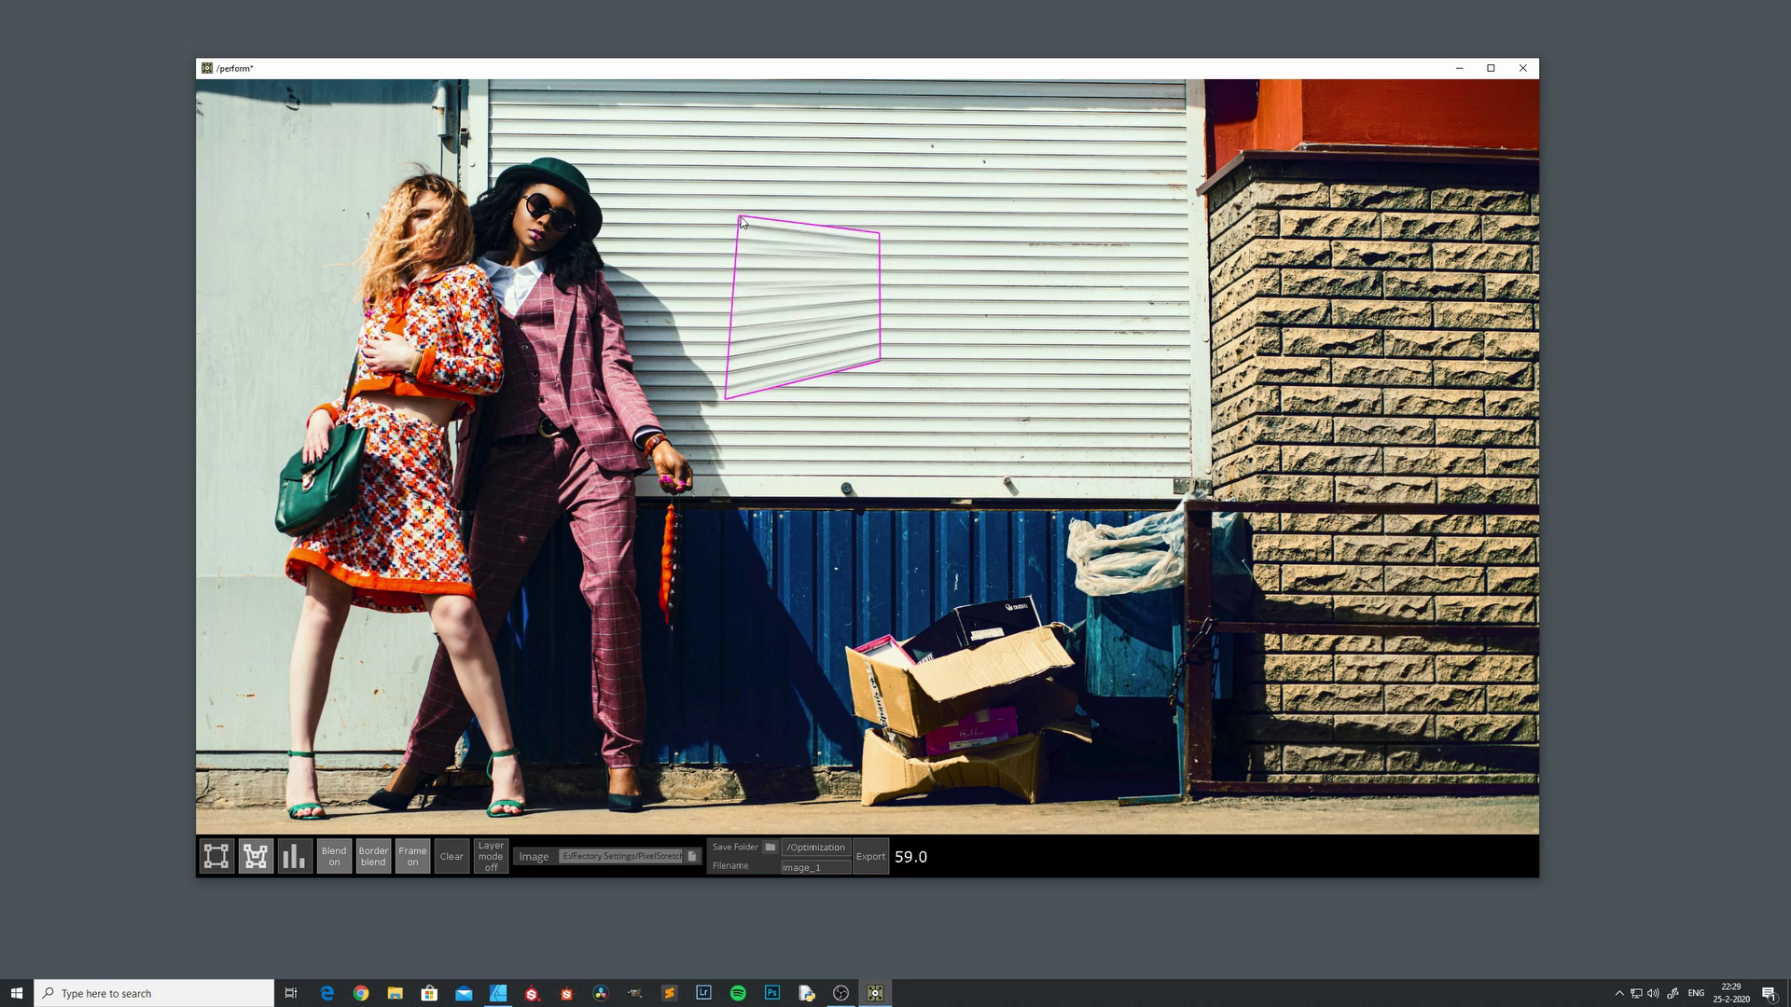
key(ctrl+z)
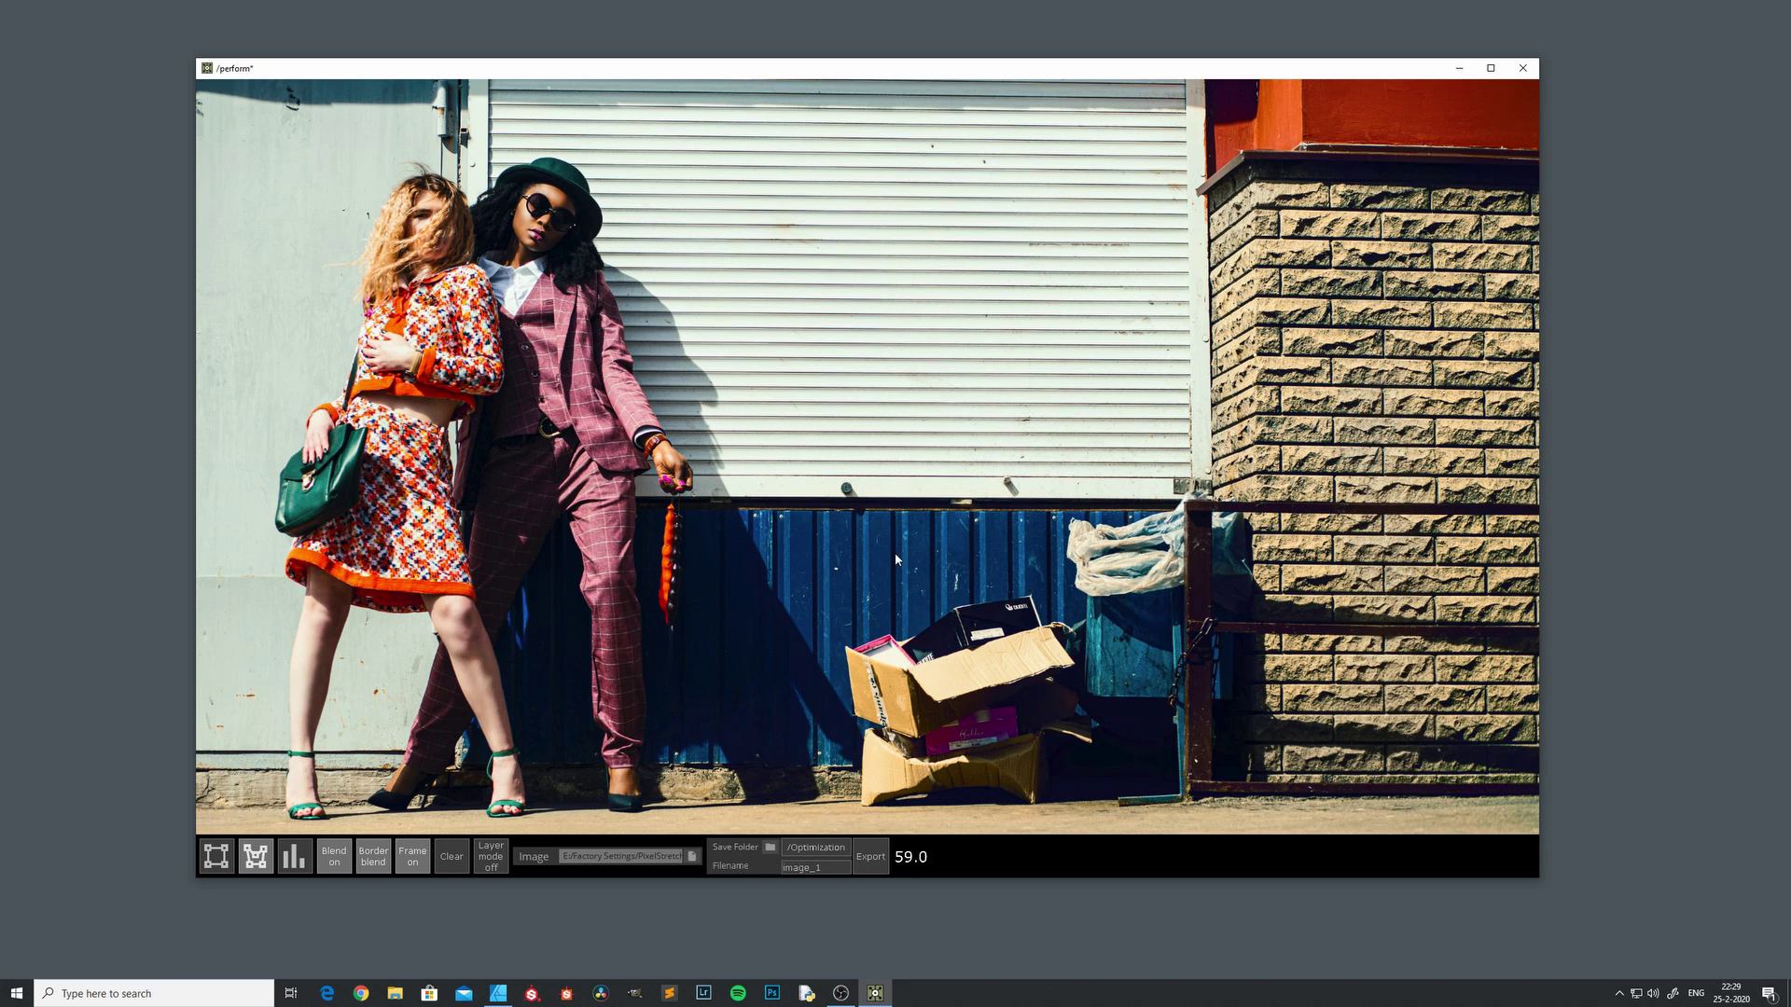
mouse_move(950, 580)
mouse_down()
mouse_move(992, 411)
mouse_move(831, 400)
mouse_move(758, 448)
mouse_up()
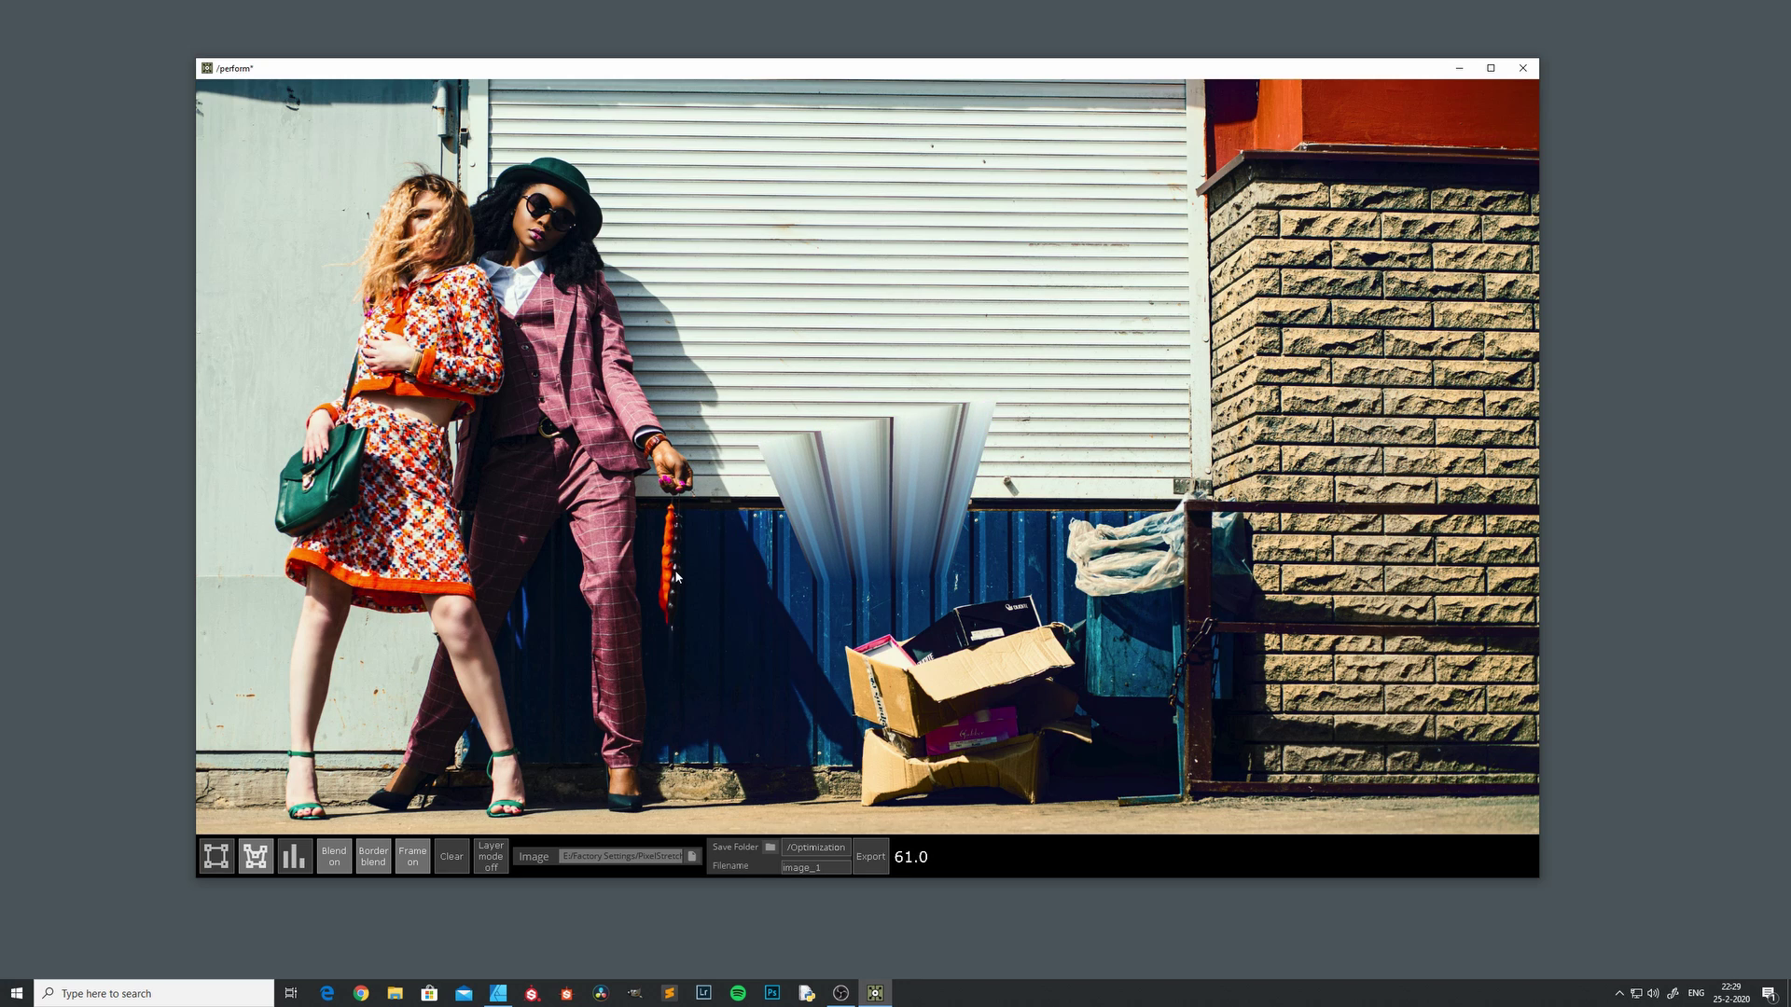
Switch to random stretching with Alpha blend and turn blending off.
click(296, 867)
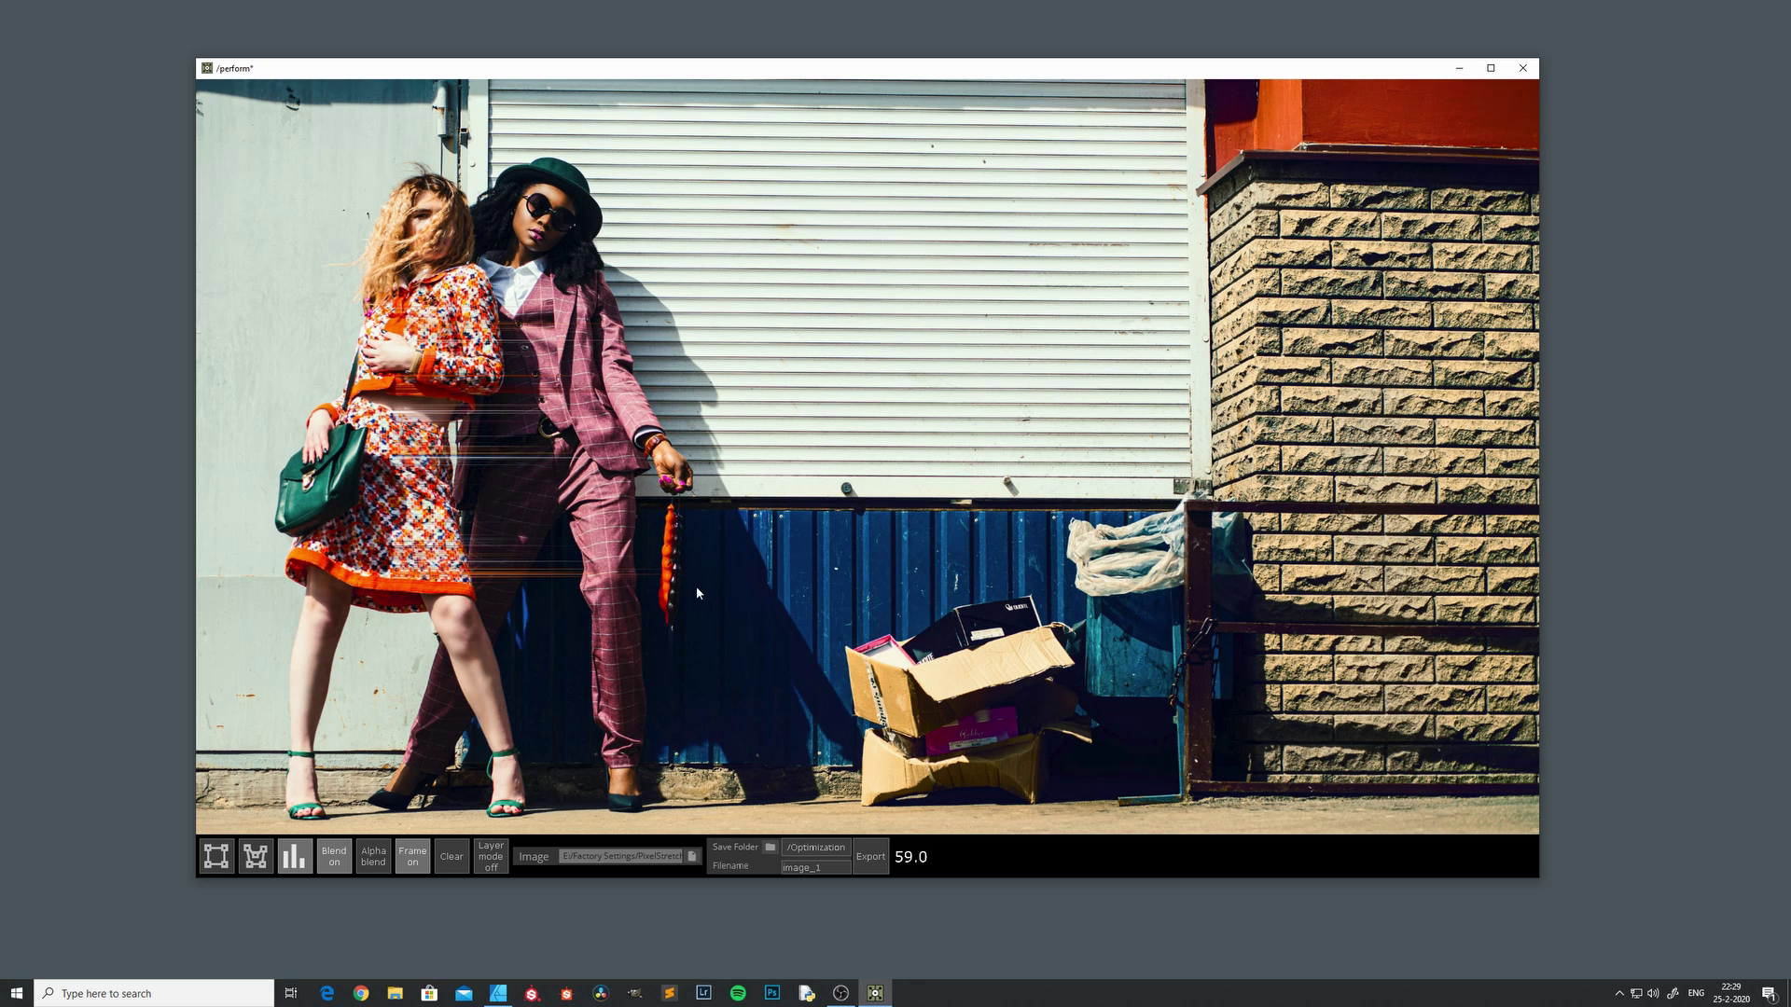
click(336, 856)
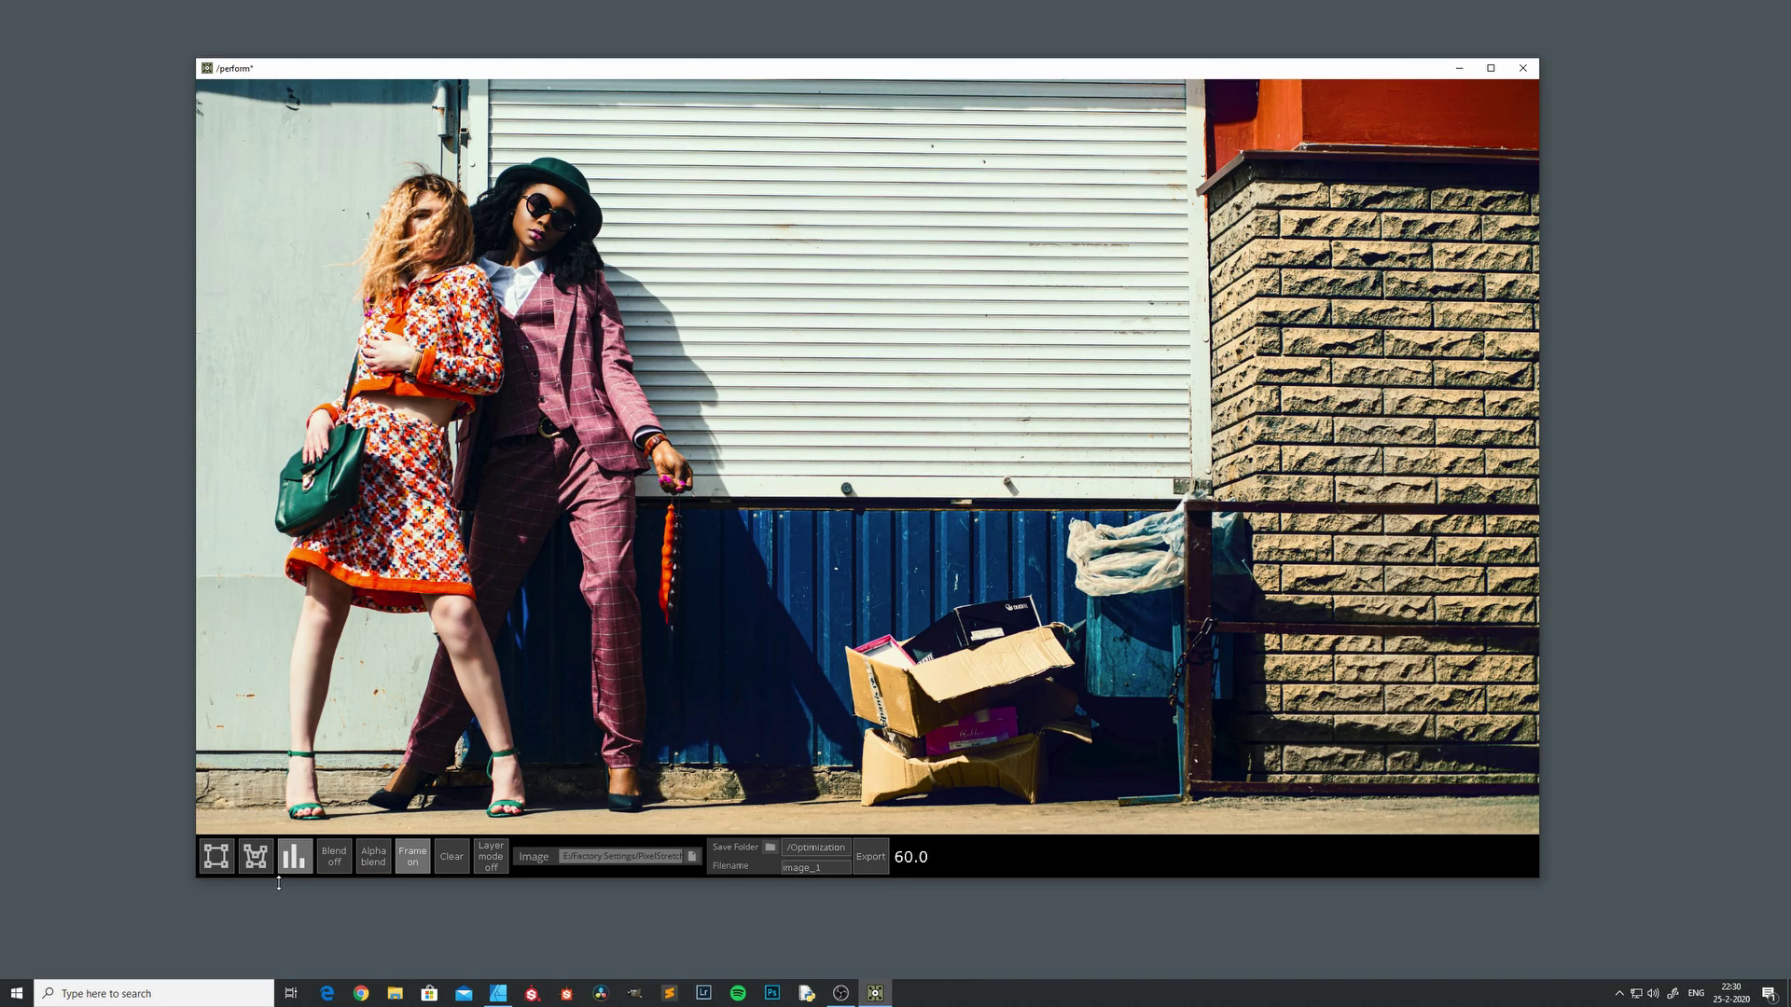
Switch blending back on for the random stretch.
click(337, 860)
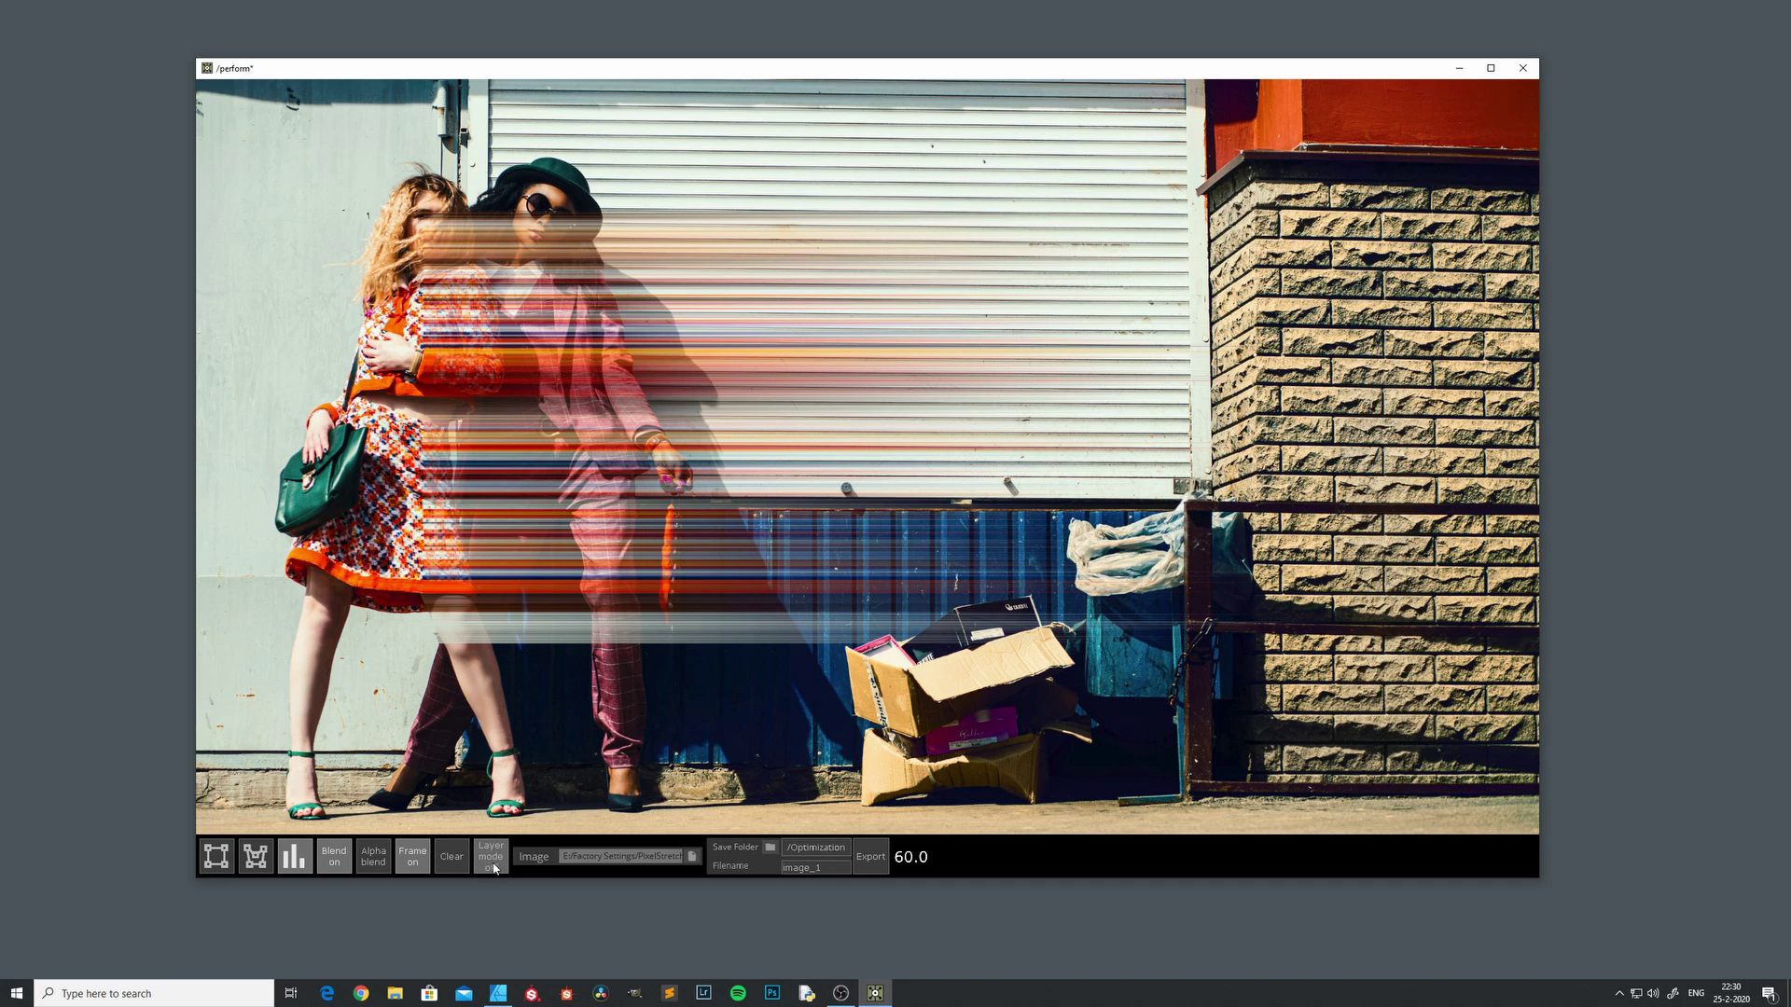
Clear, switch to Border-blend rectangles, and add five stretch blocks over torsos, hips and legs.
click(453, 857)
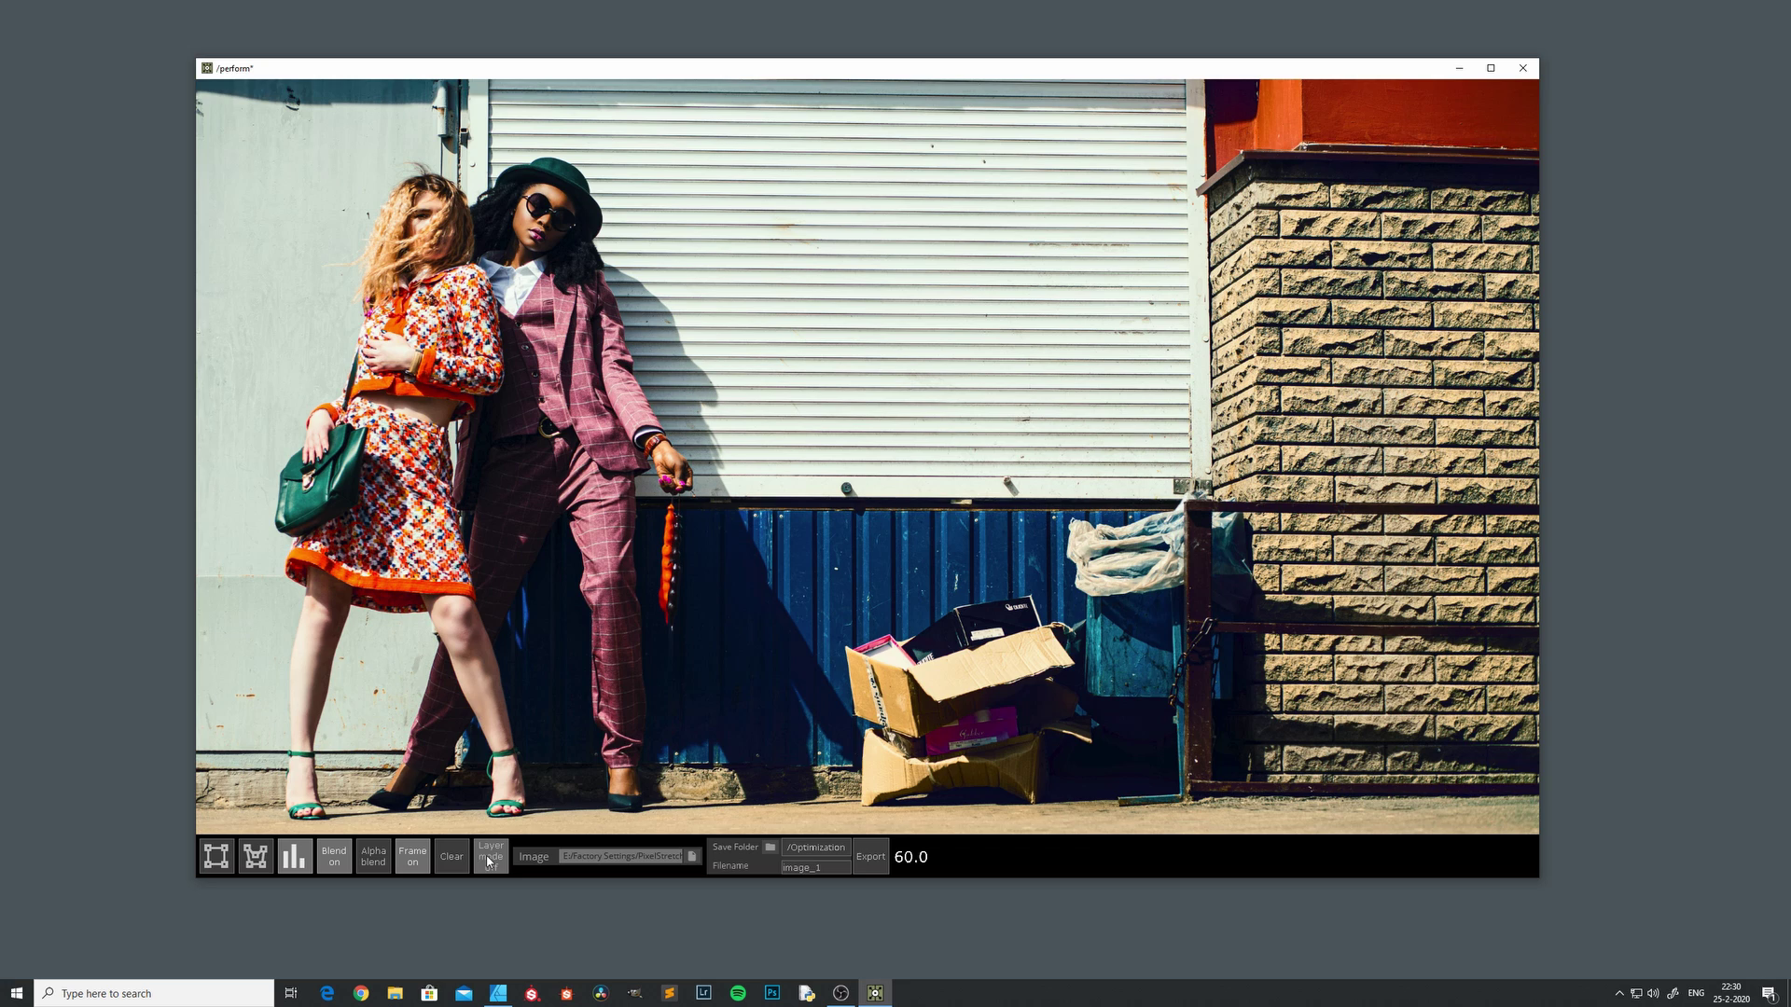
click(373, 857)
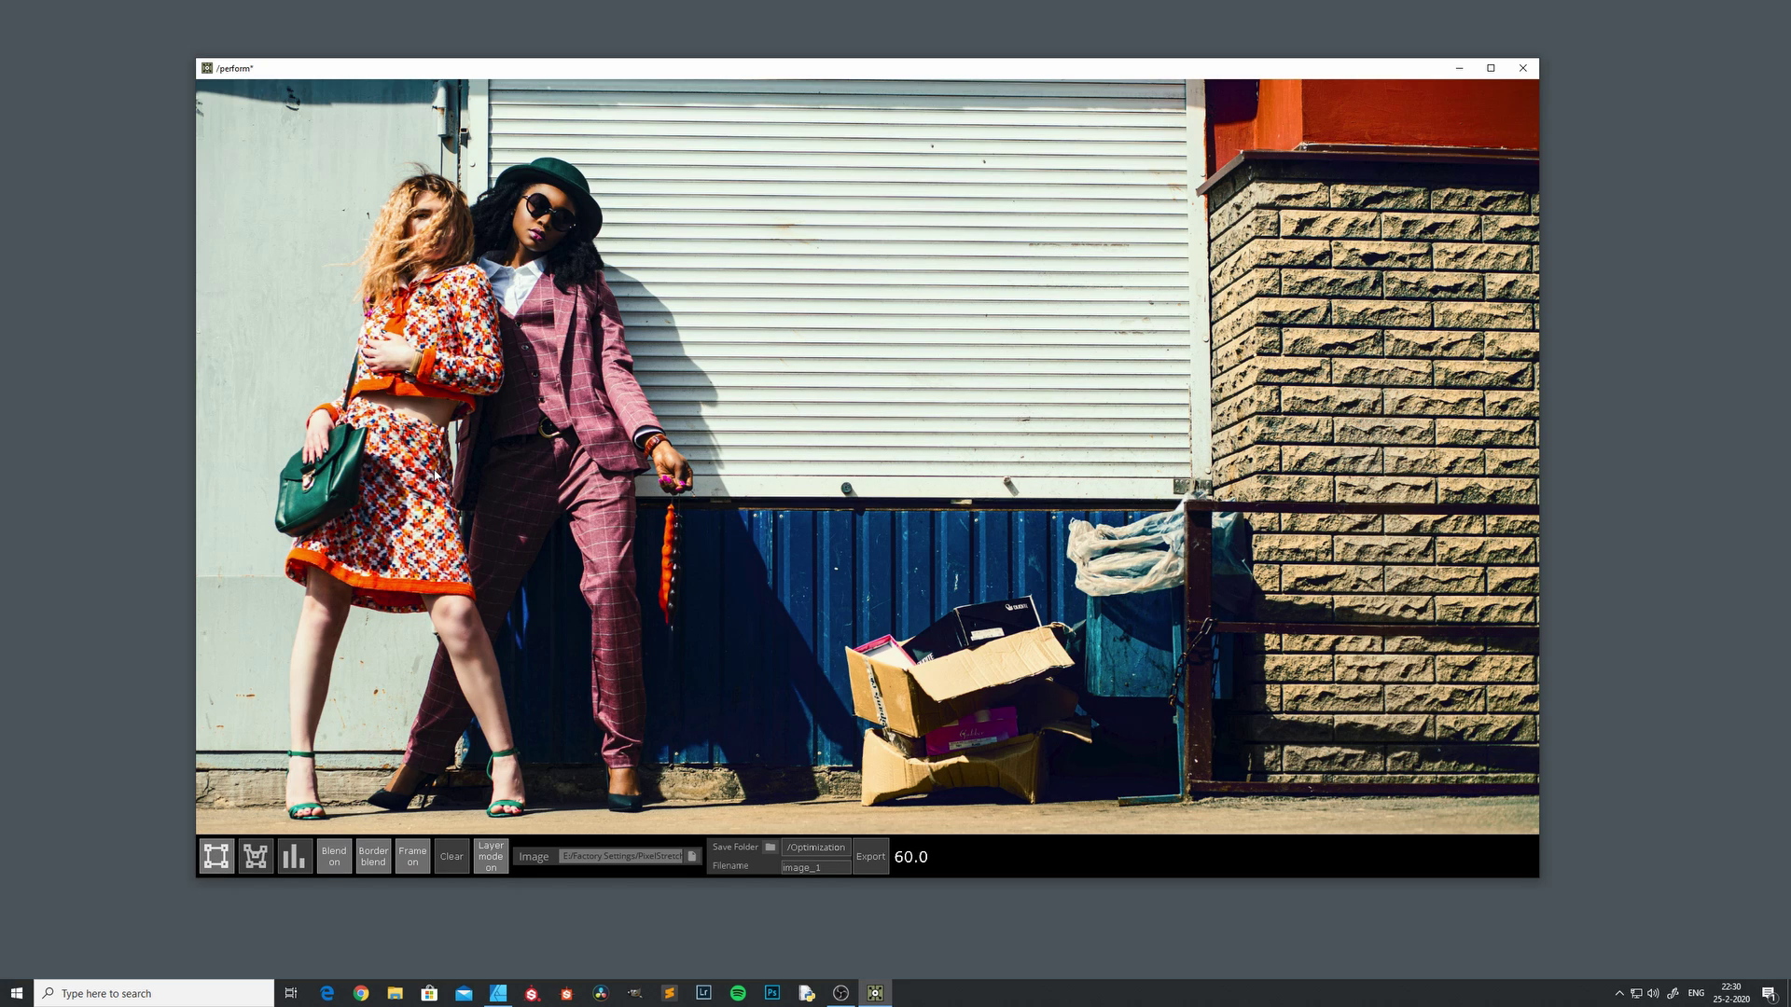
mouse_move(435, 474)
mouse_down()
mouse_move(455, 568)
mouse_move(599, 728)
mouse_move(625, 795)
mouse_up()
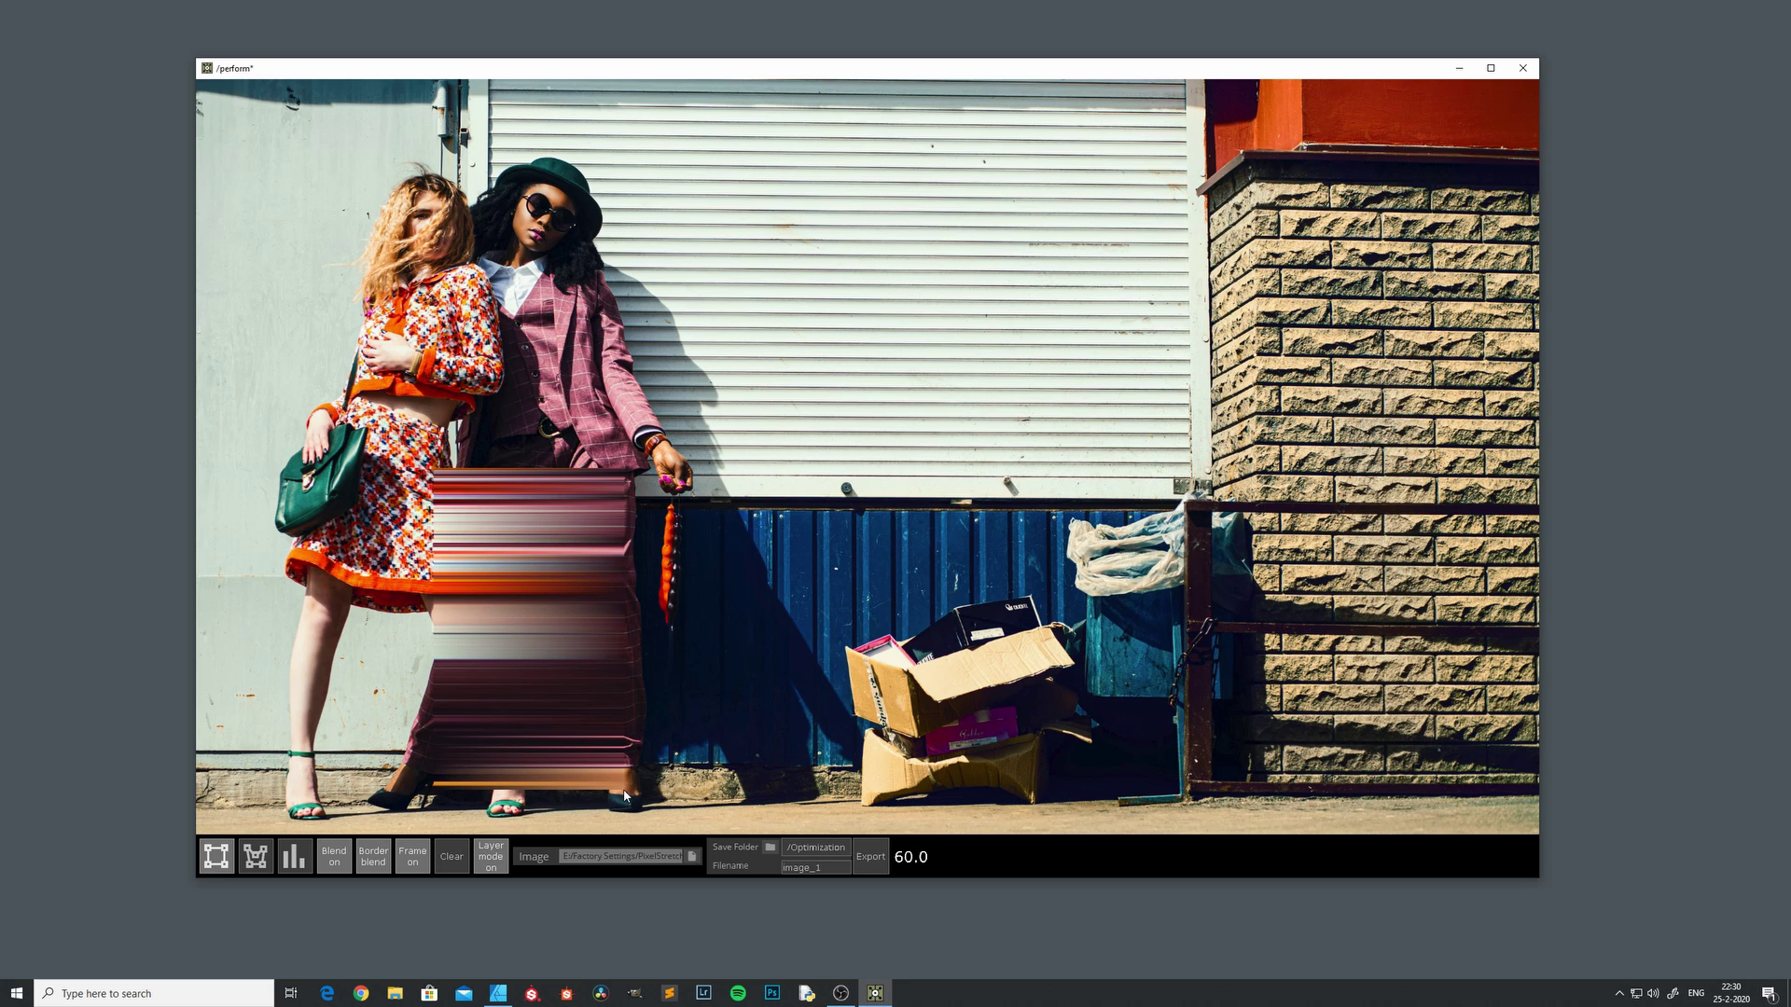
drag(395, 282, 492, 522)
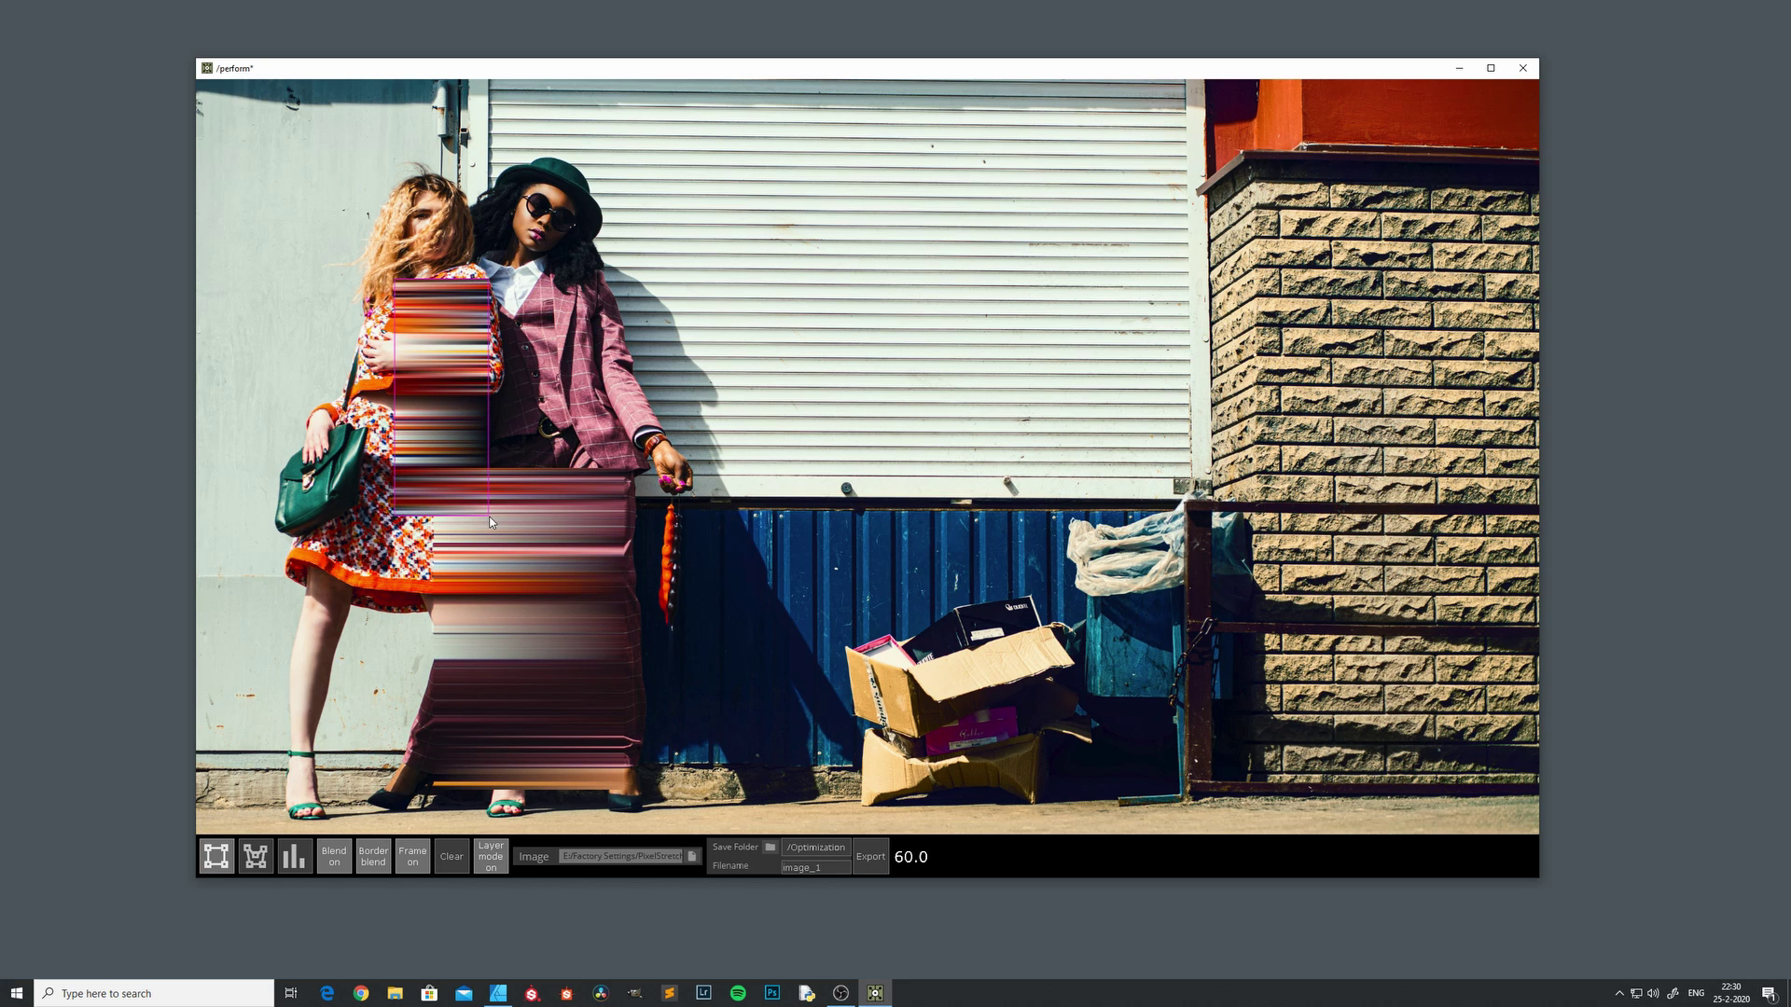
mouse_move(550, 375)
mouse_down()
mouse_move(610, 563)
mouse_move(670, 598)
mouse_up()
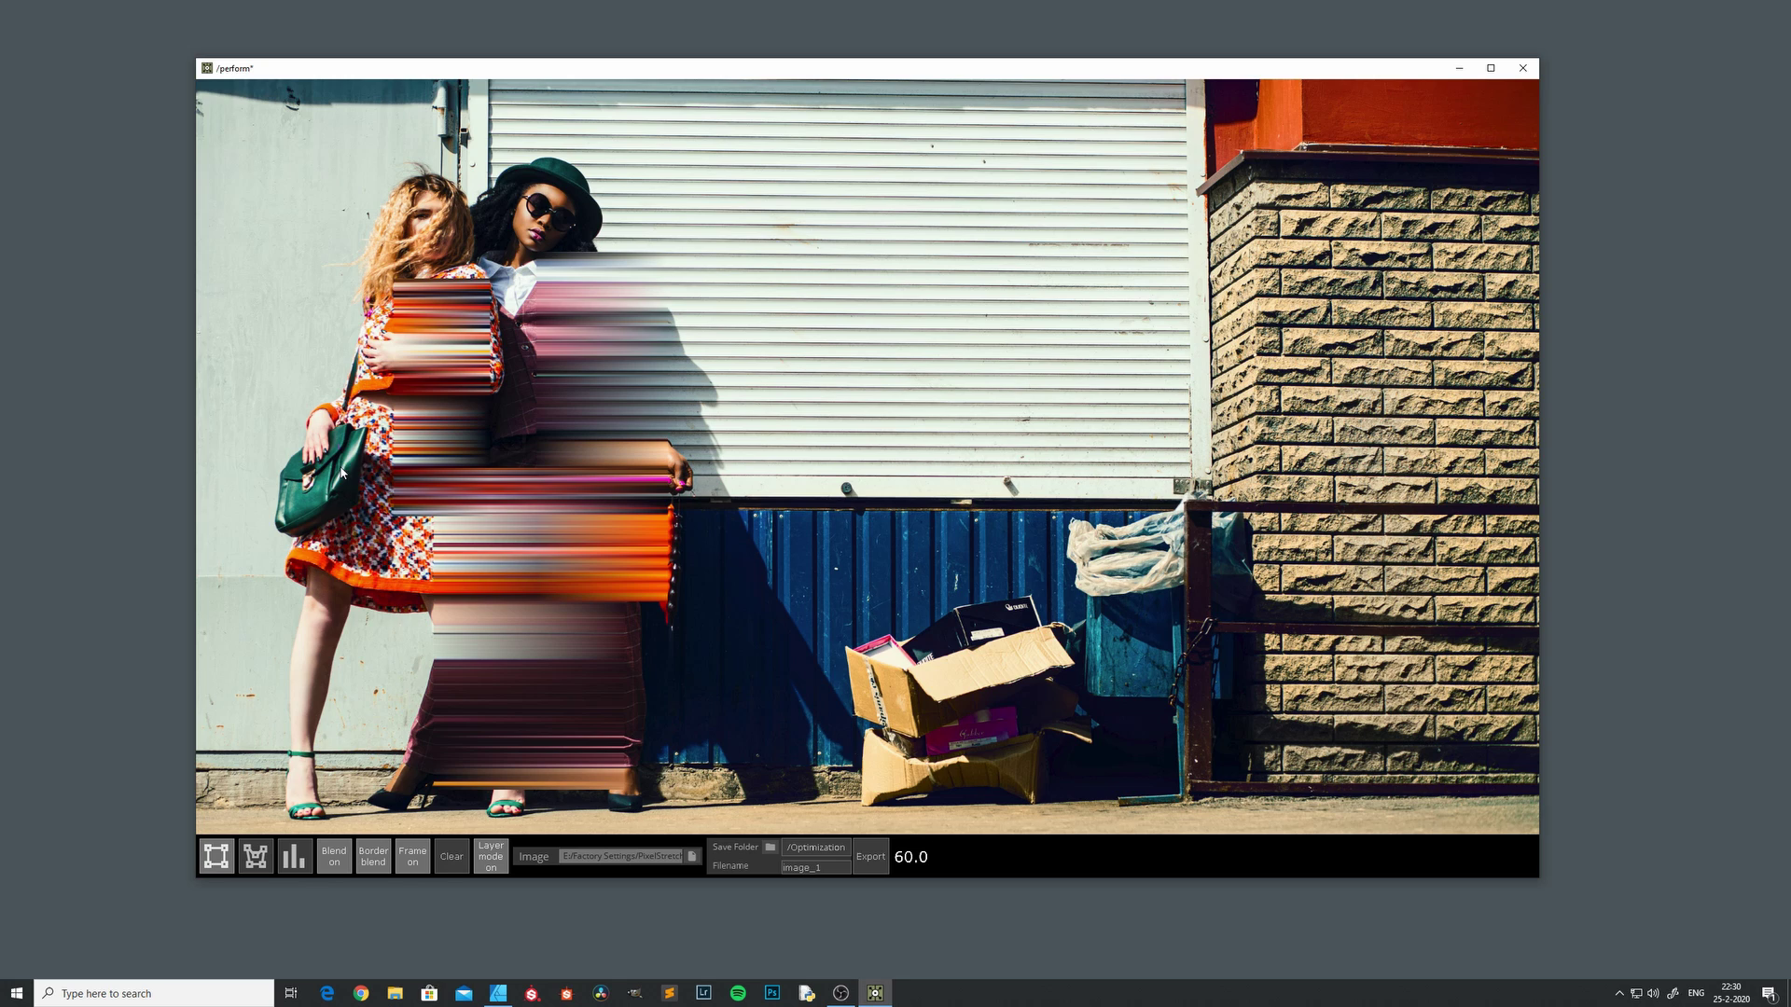
mouse_move(337, 445)
mouse_down()
mouse_move(437, 571)
mouse_move(458, 701)
mouse_up()
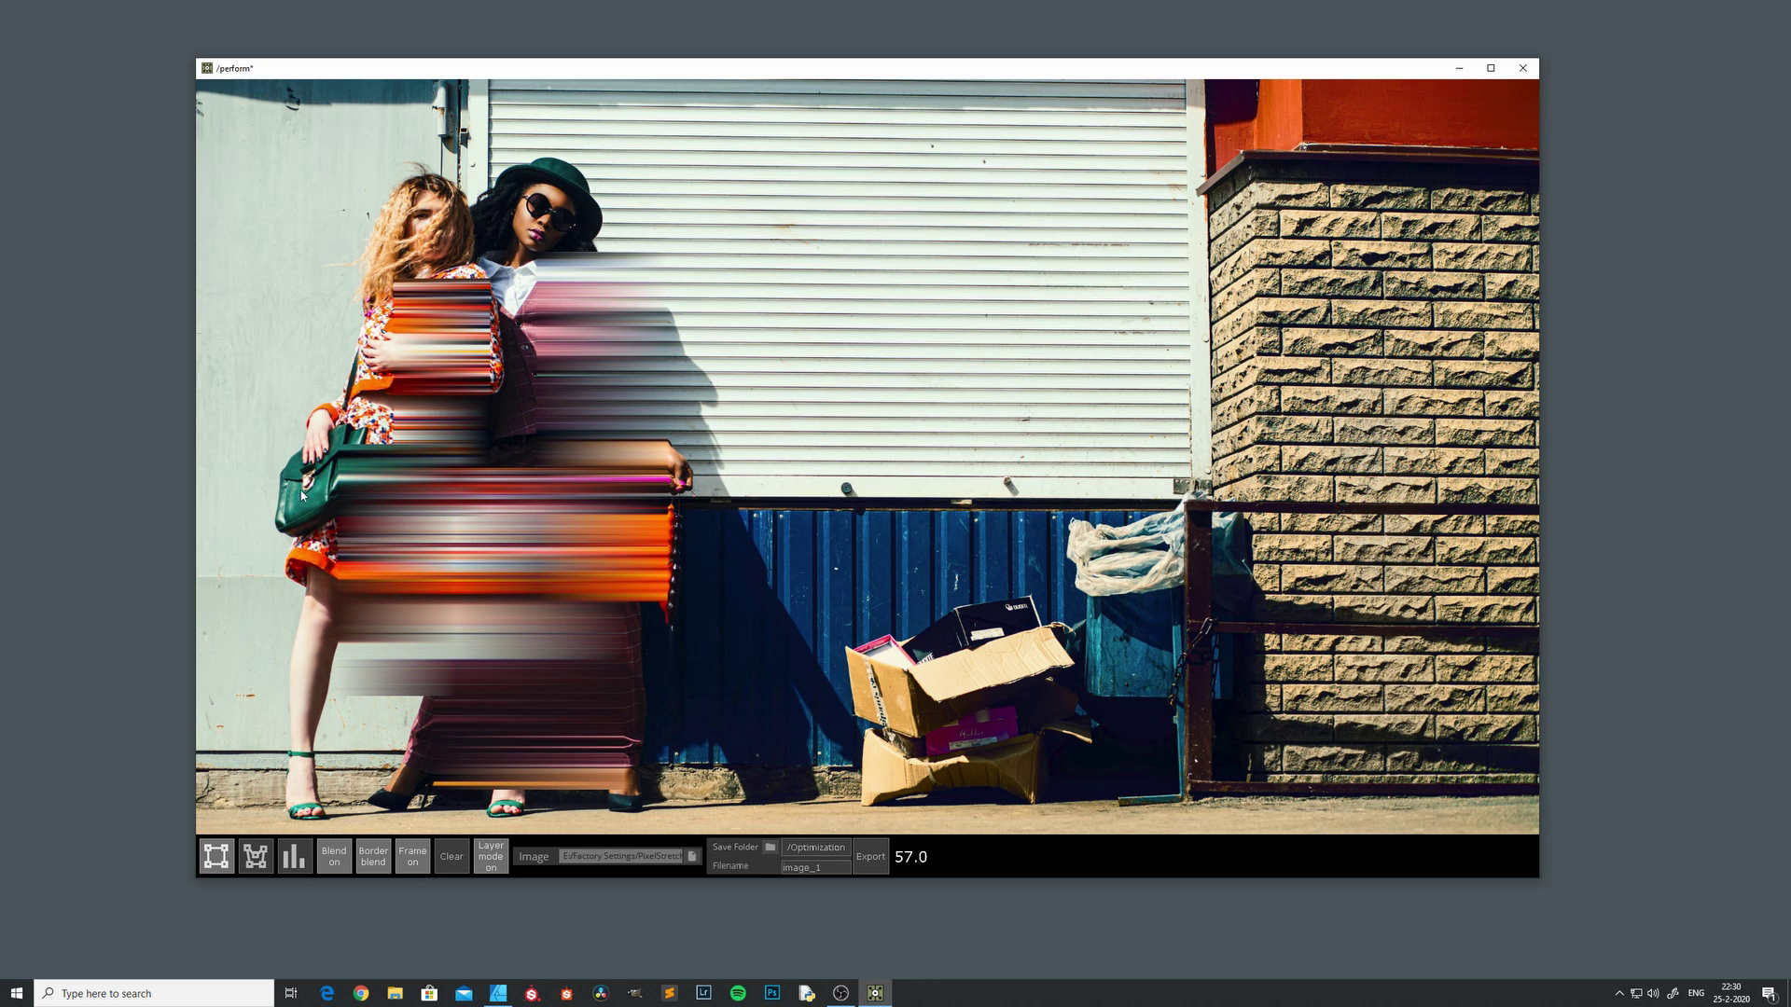
drag(313, 416, 359, 821)
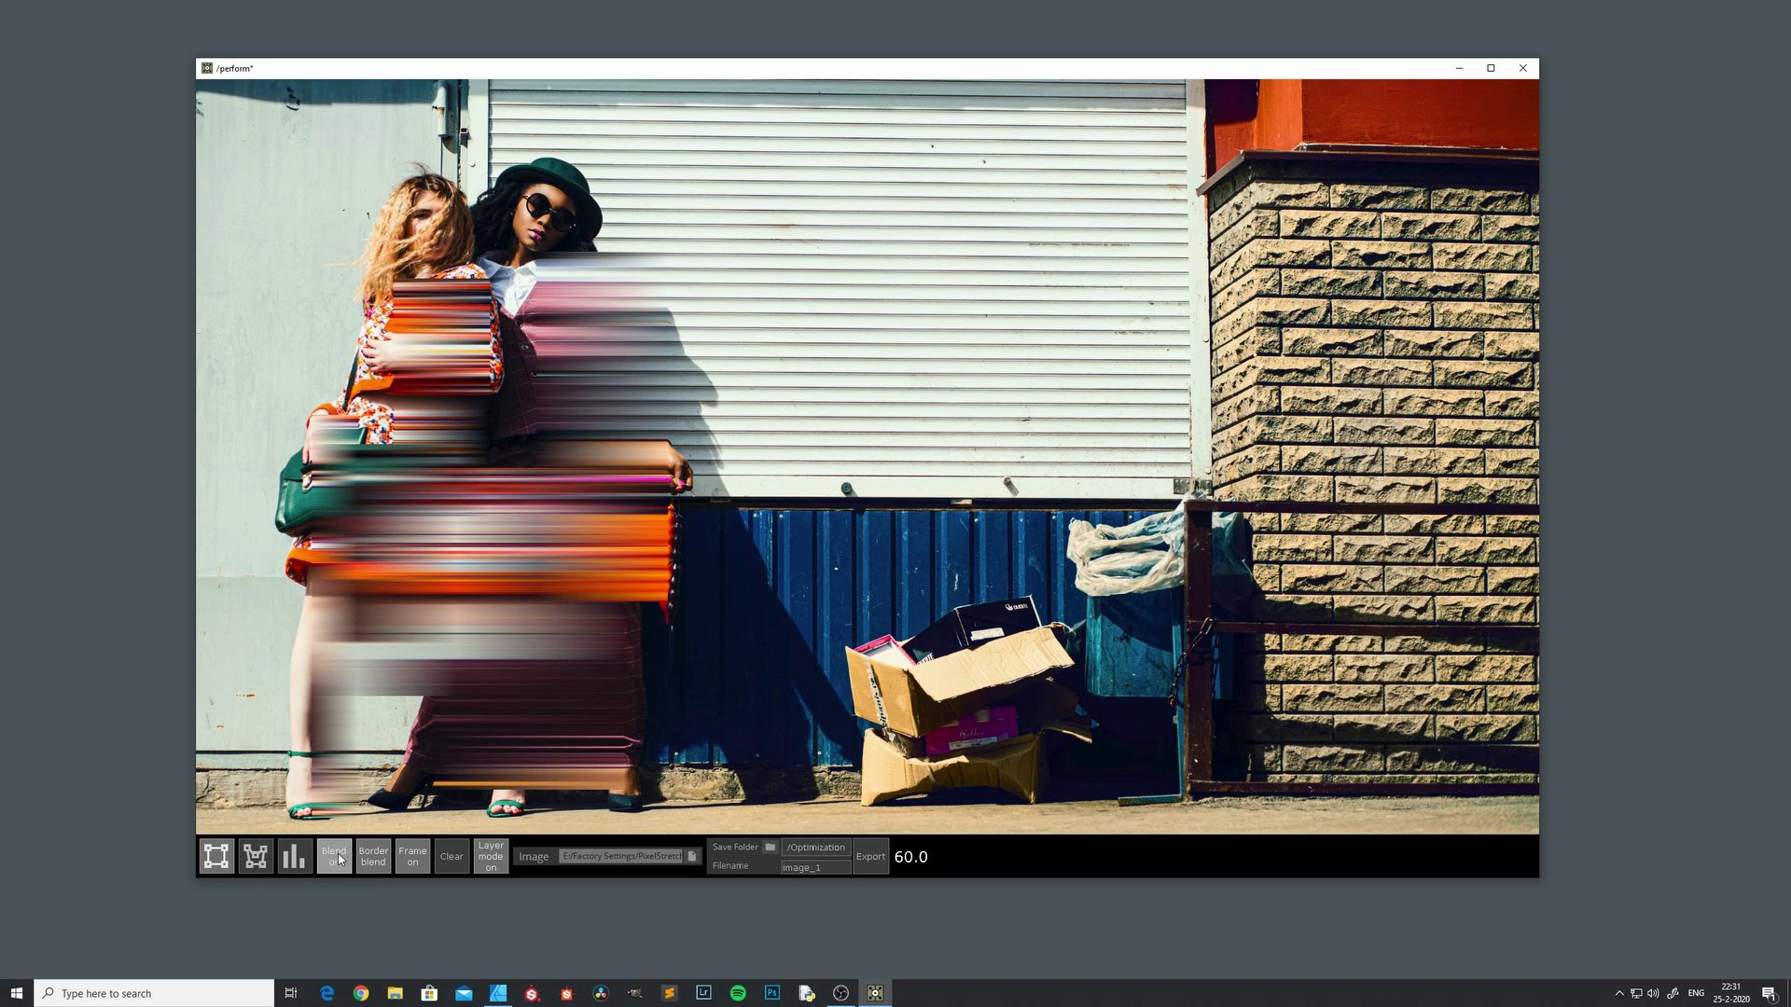
In quad mode, fan the streaks diagonally up-right, up-left and around the left woman's head.
click(255, 856)
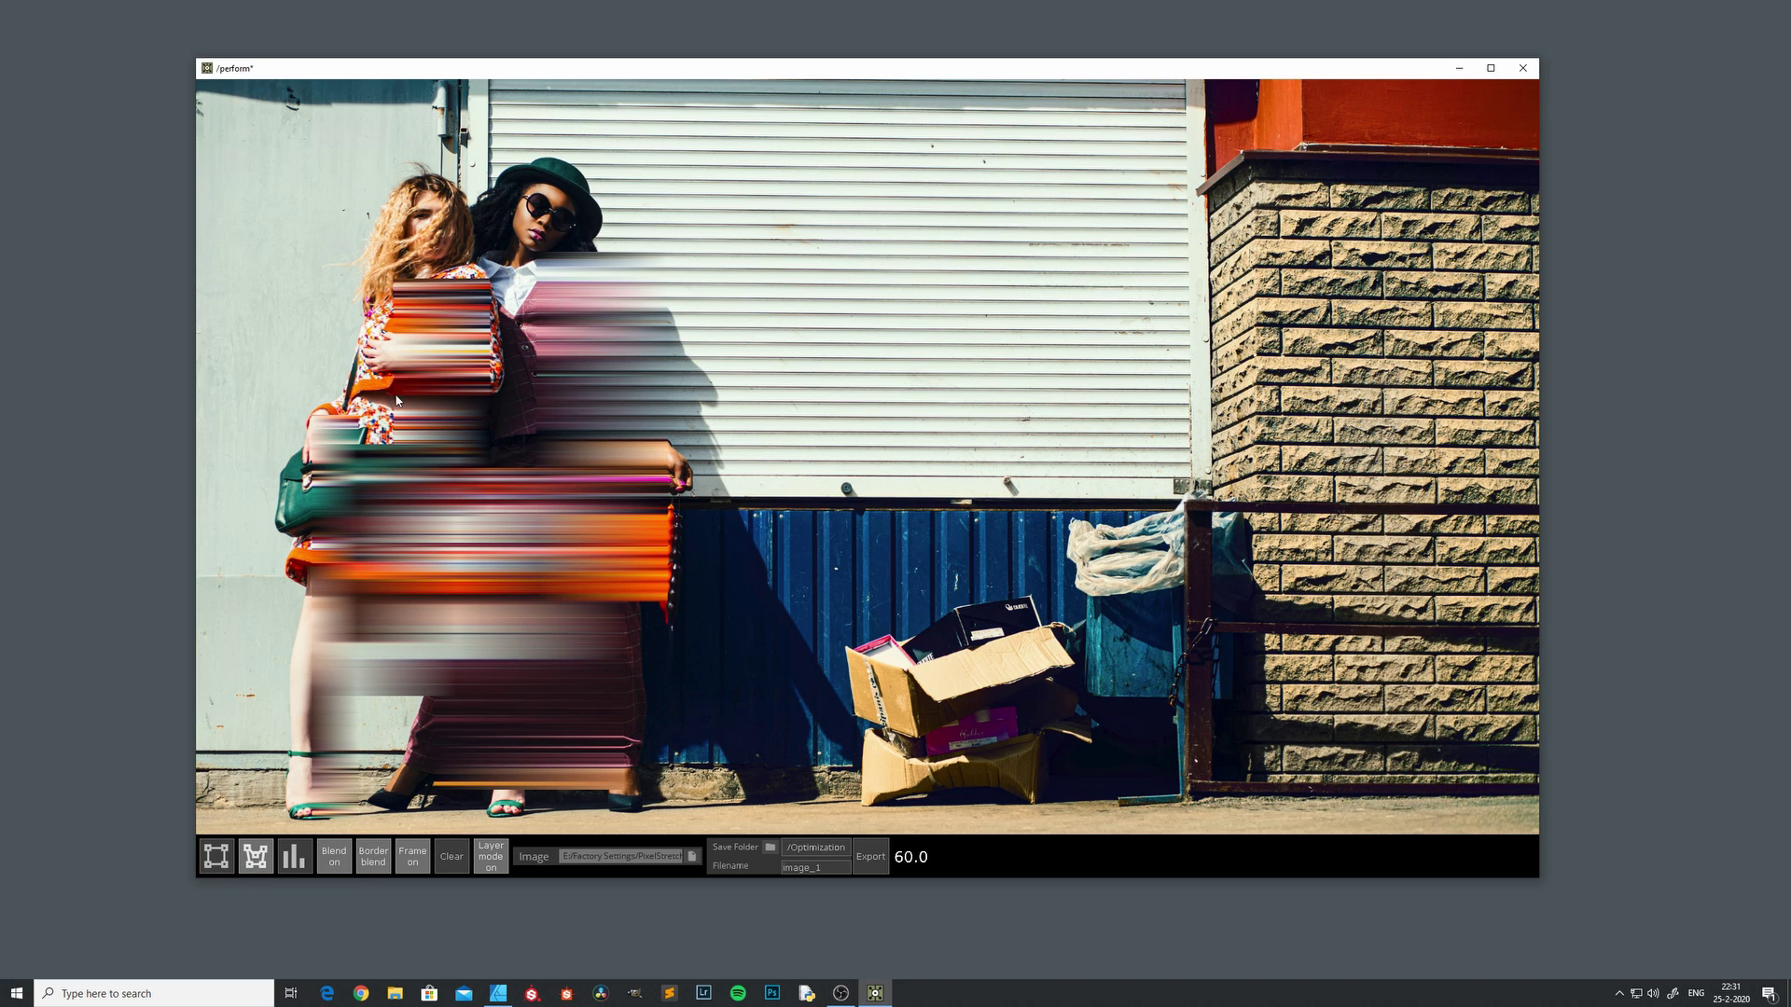
mouse_move(447, 453)
mouse_down()
mouse_move(583, 555)
mouse_move(630, 247)
mouse_up()
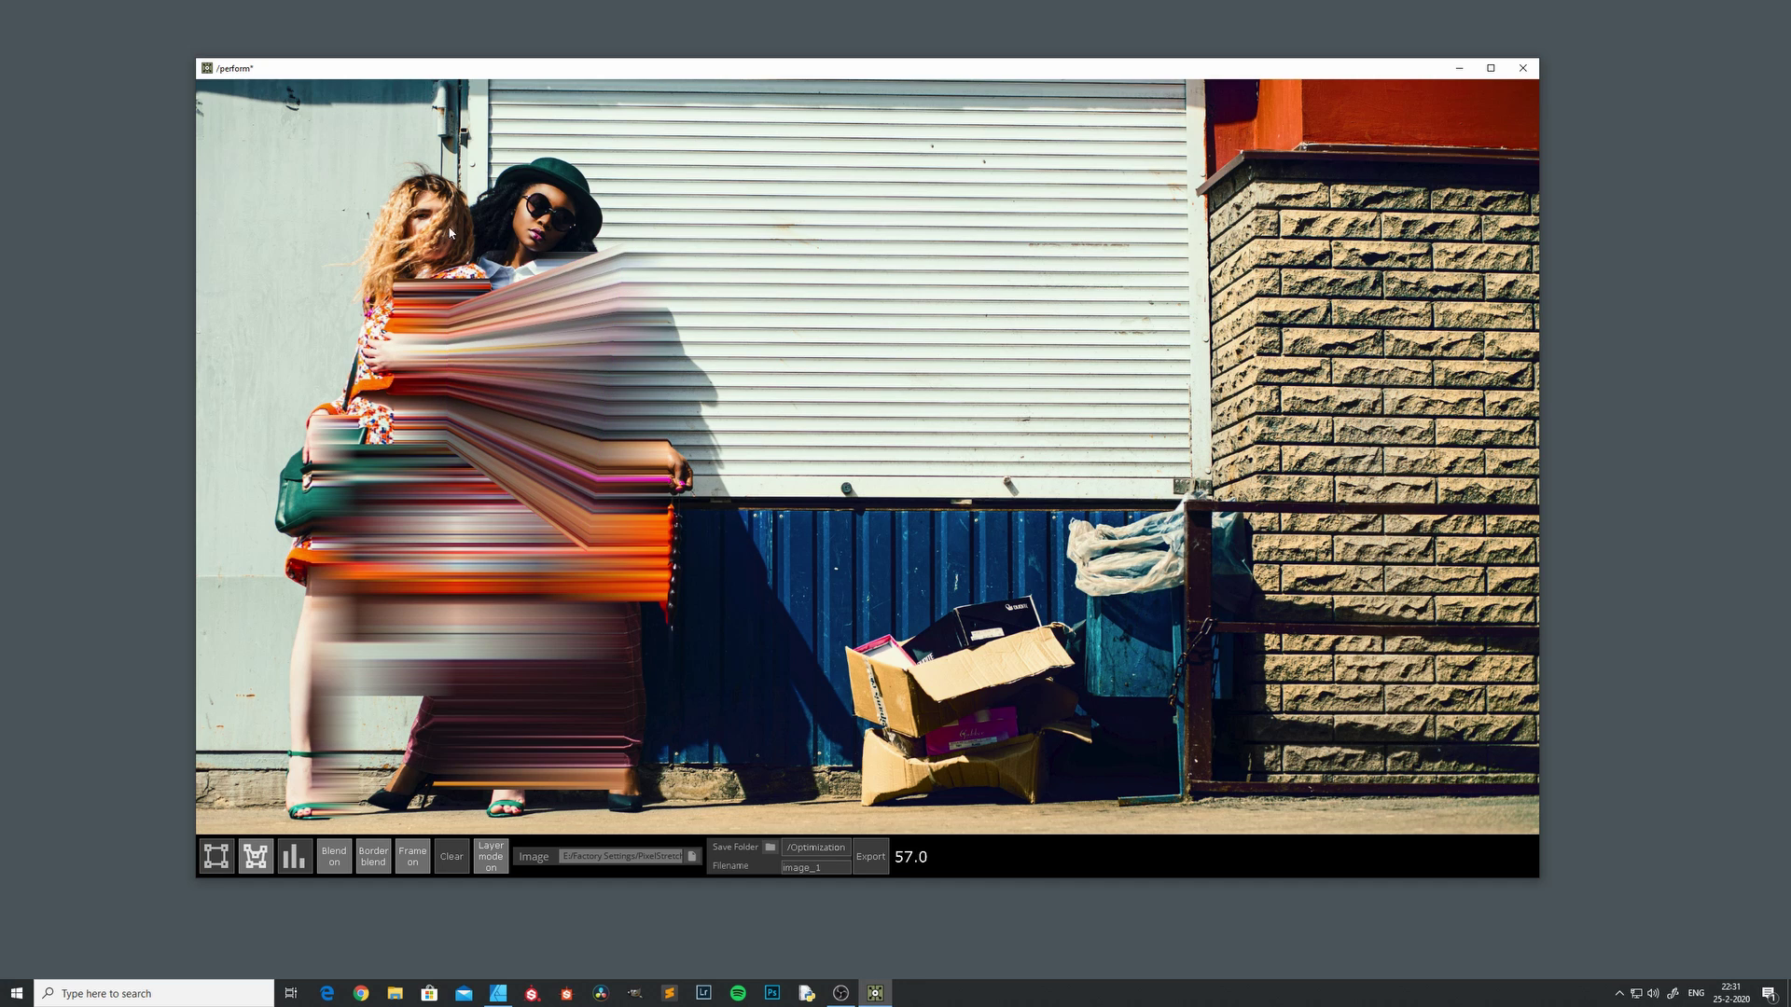
drag(433, 319, 308, 114)
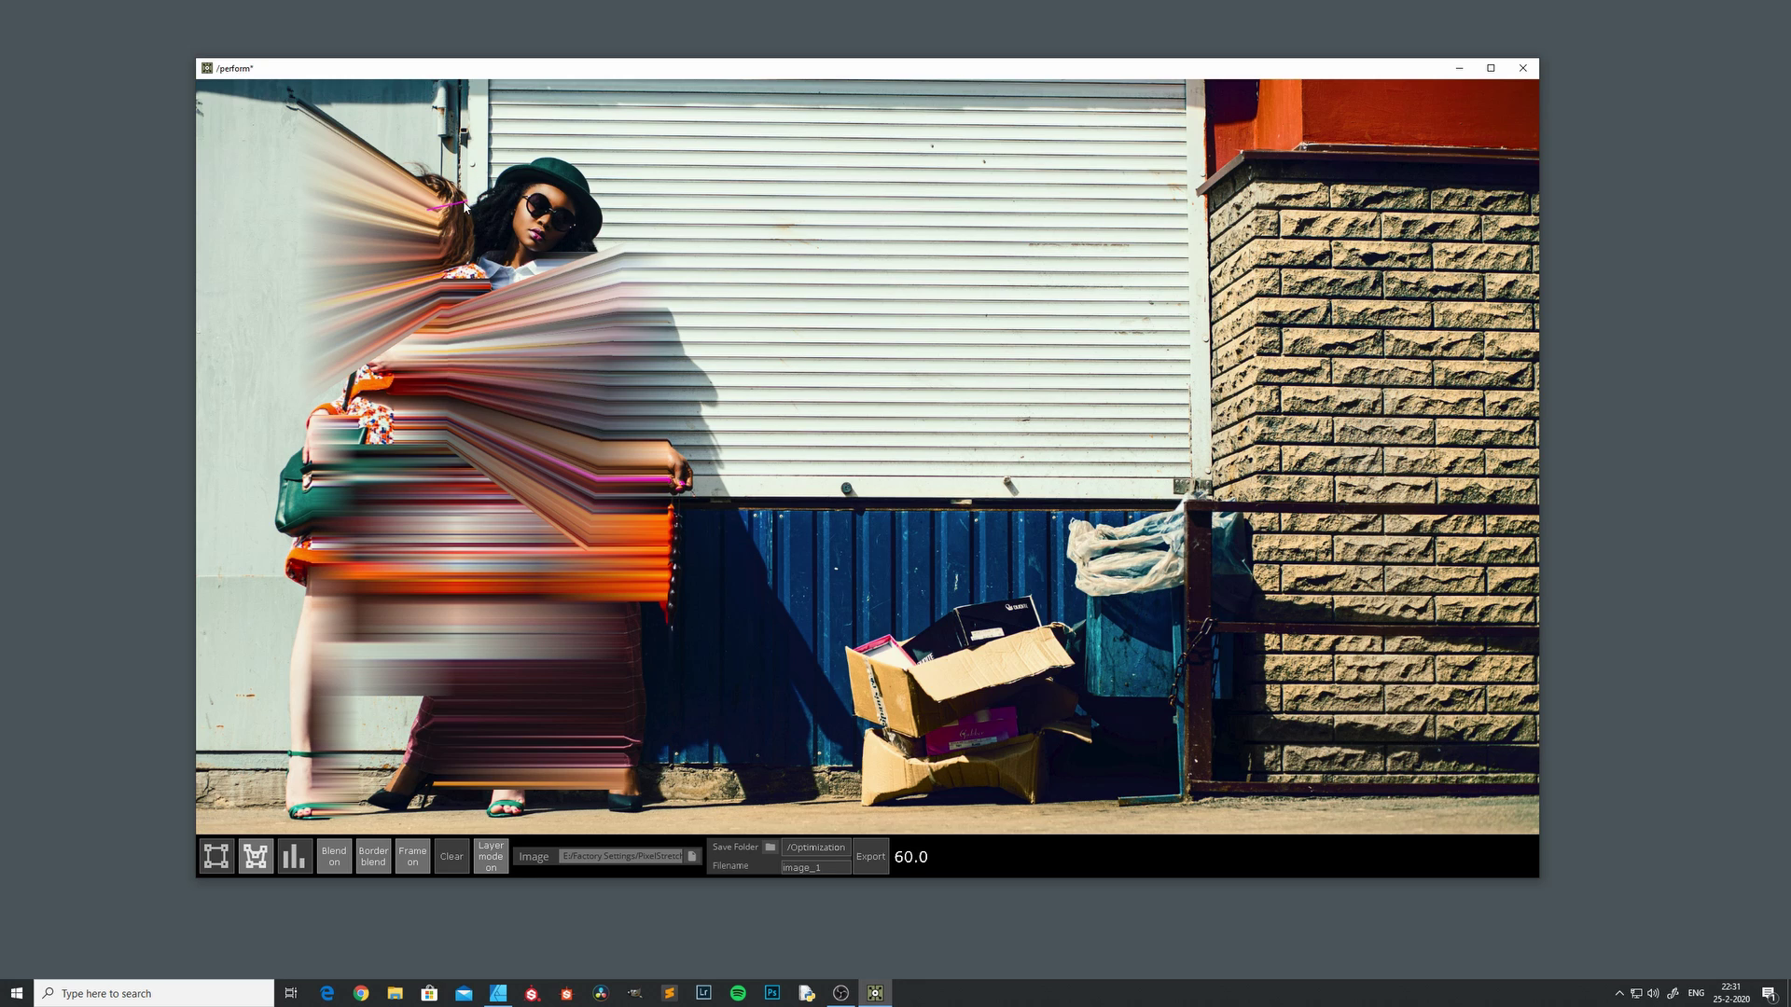
mouse_move(499, 198)
mouse_down()
mouse_move(526, 345)
mouse_move(341, 299)
mouse_up()
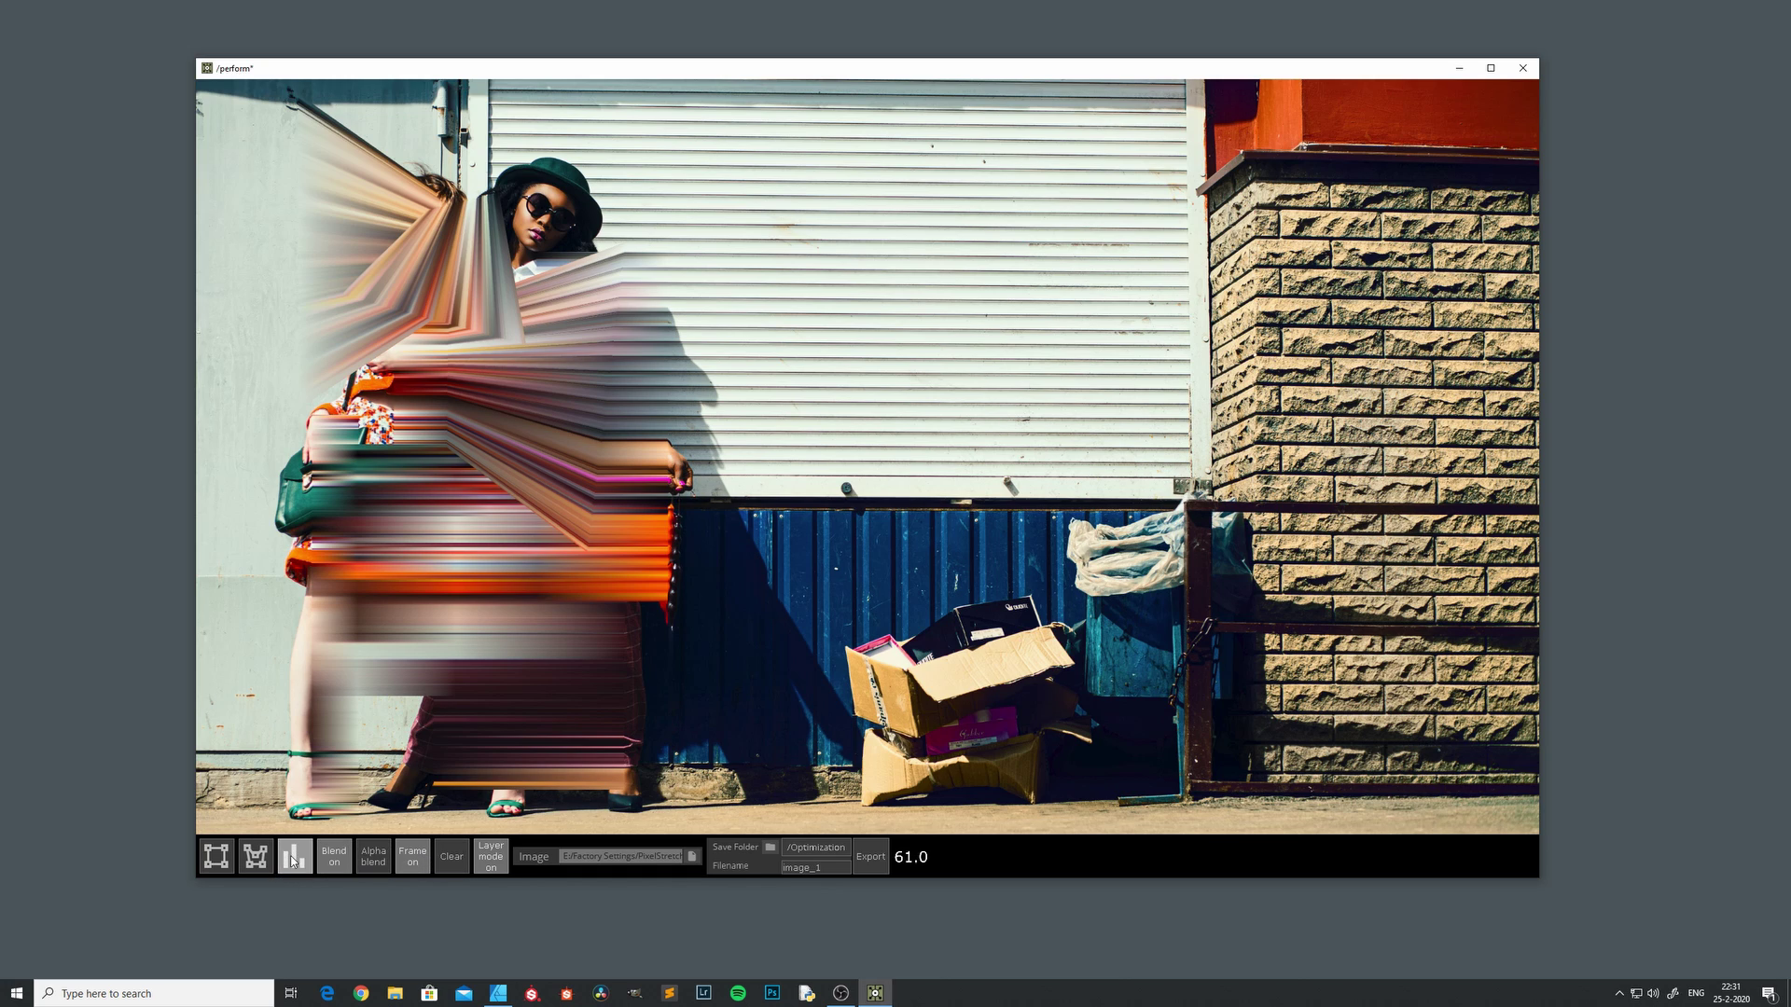
Smear random horizontal bands across the skirt, blue wall and left half, and add vertical streaks on the pillar top.
mouse_move(643, 700)
mouse_down()
mouse_move(1020, 723)
mouse_move(1153, 807)
mouse_up()
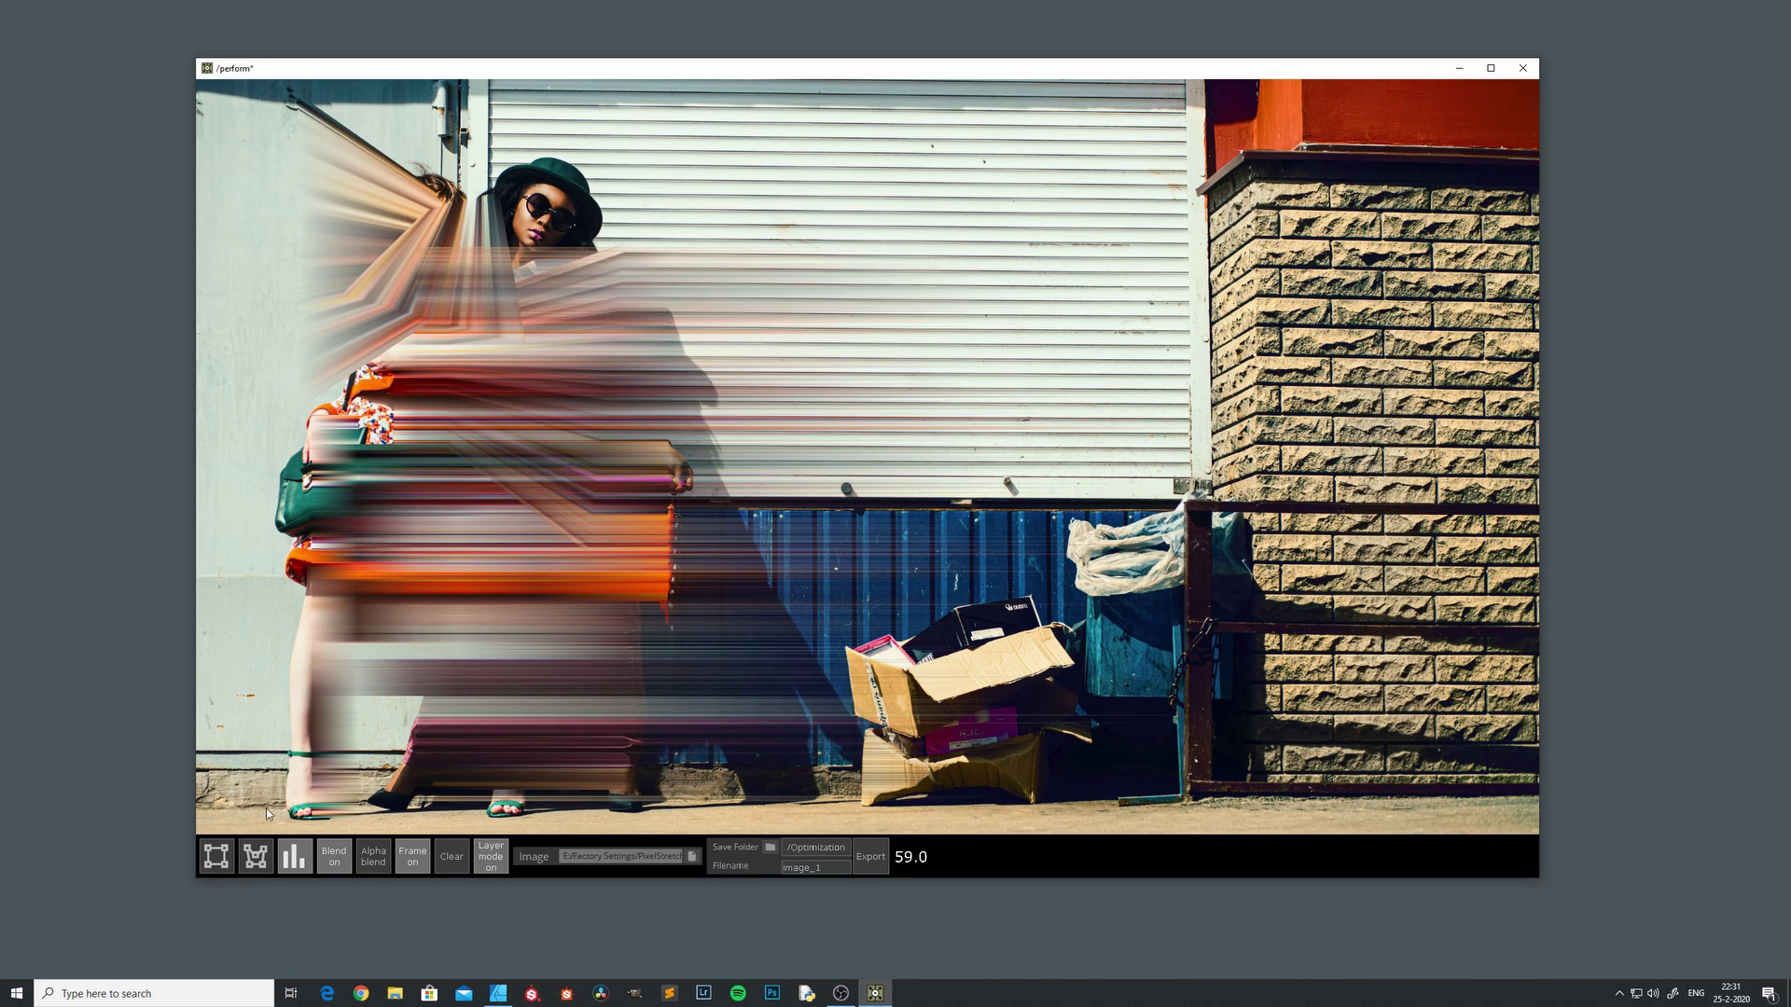
mouse_move(594, 820)
mouse_down()
mouse_move(872, 792)
mouse_move(734, 337)
mouse_move(632, 258)
mouse_up()
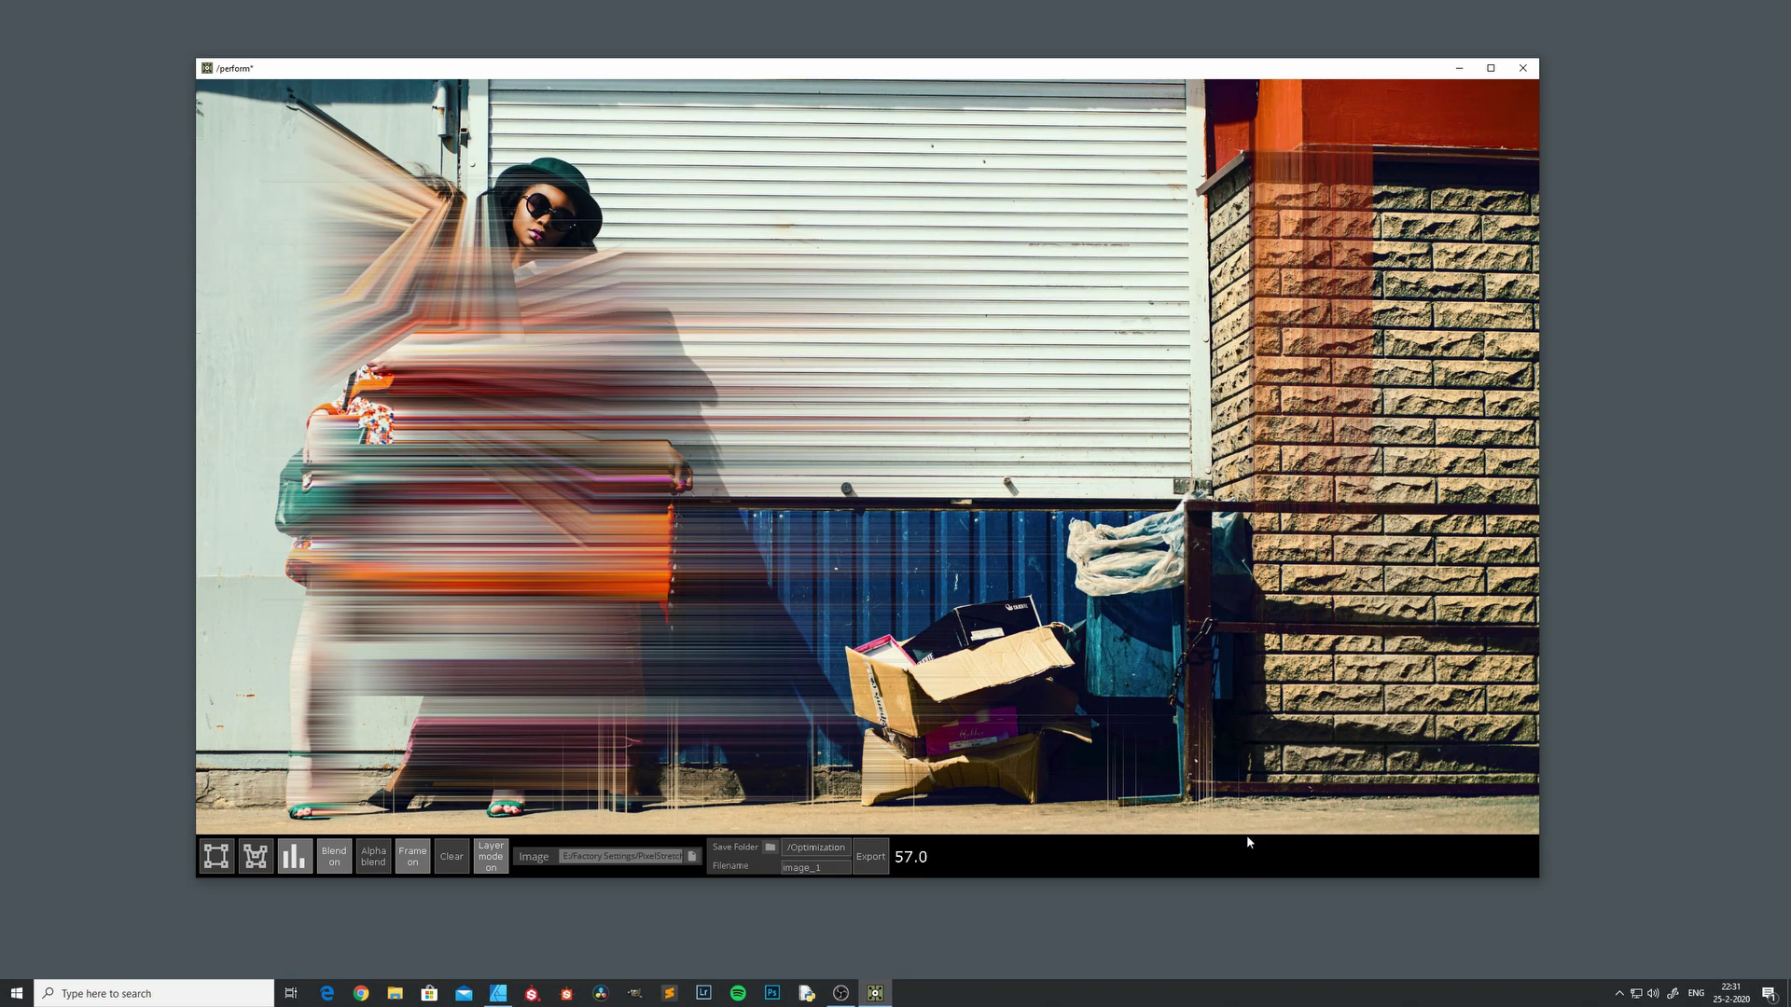
drag(1258, 791, 1240, 782)
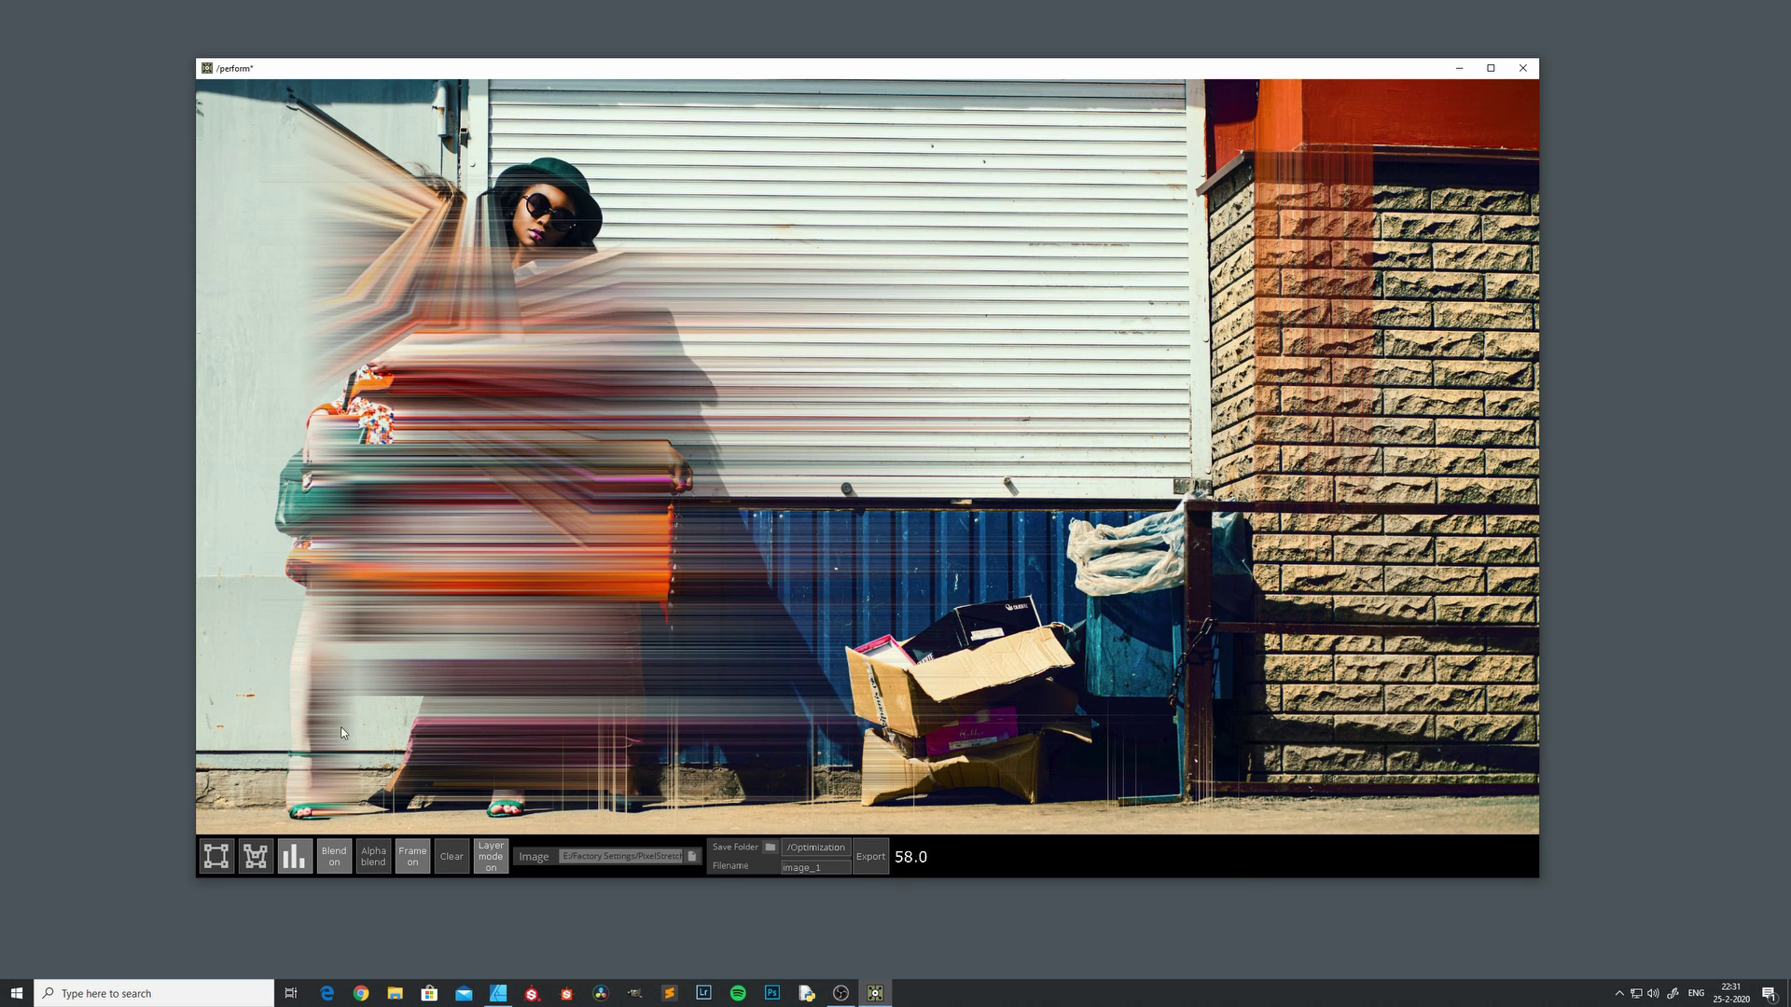
click(254, 856)
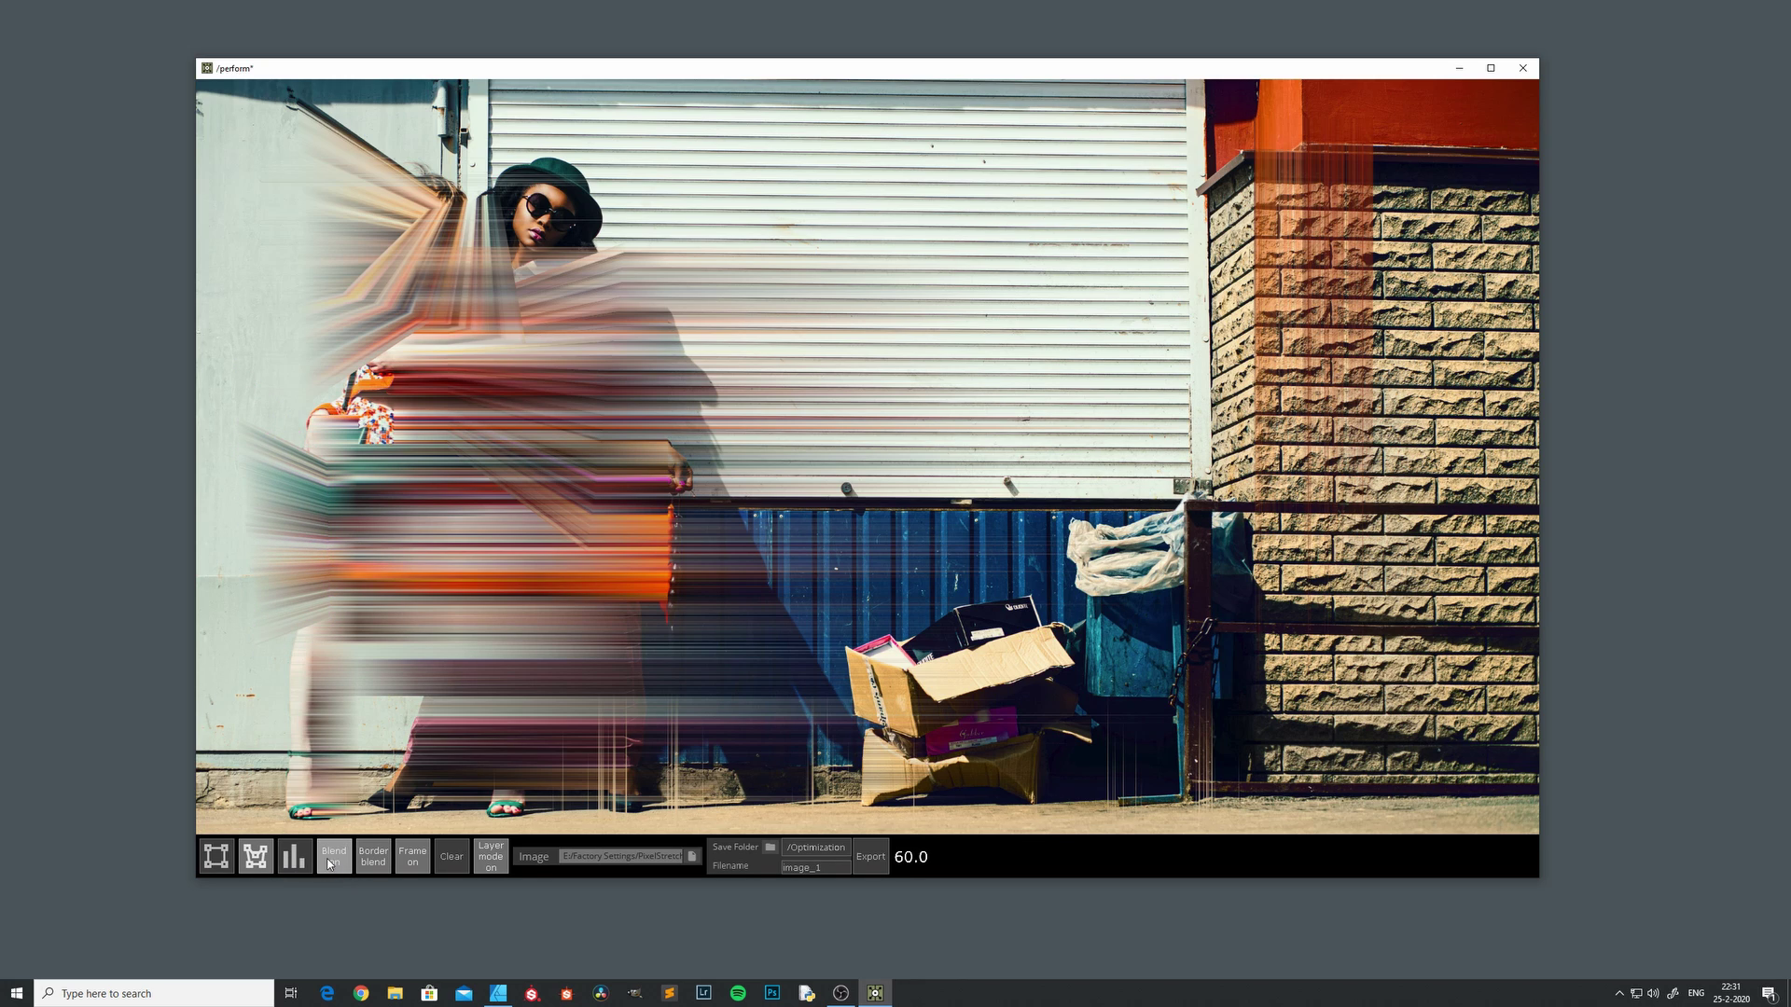
Switch to rectangle mode and stretch a rectangle rightward from the standing woman's face.
key(1)
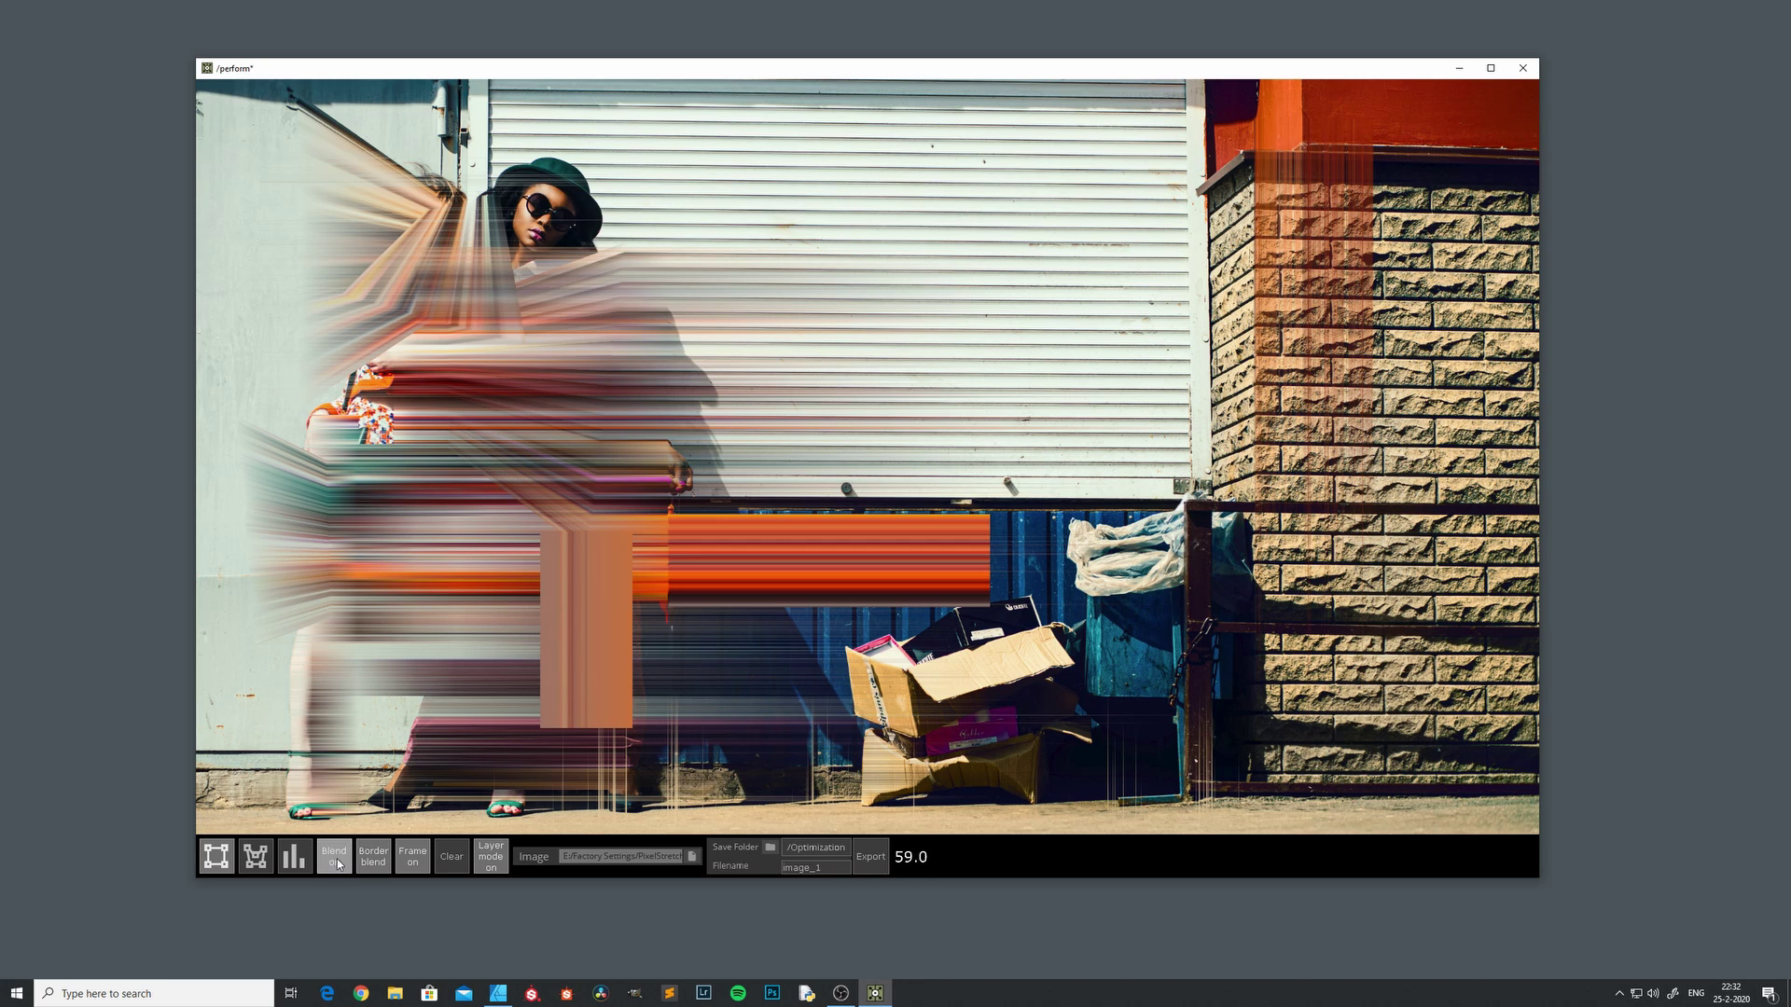
drag(568, 199, 893, 322)
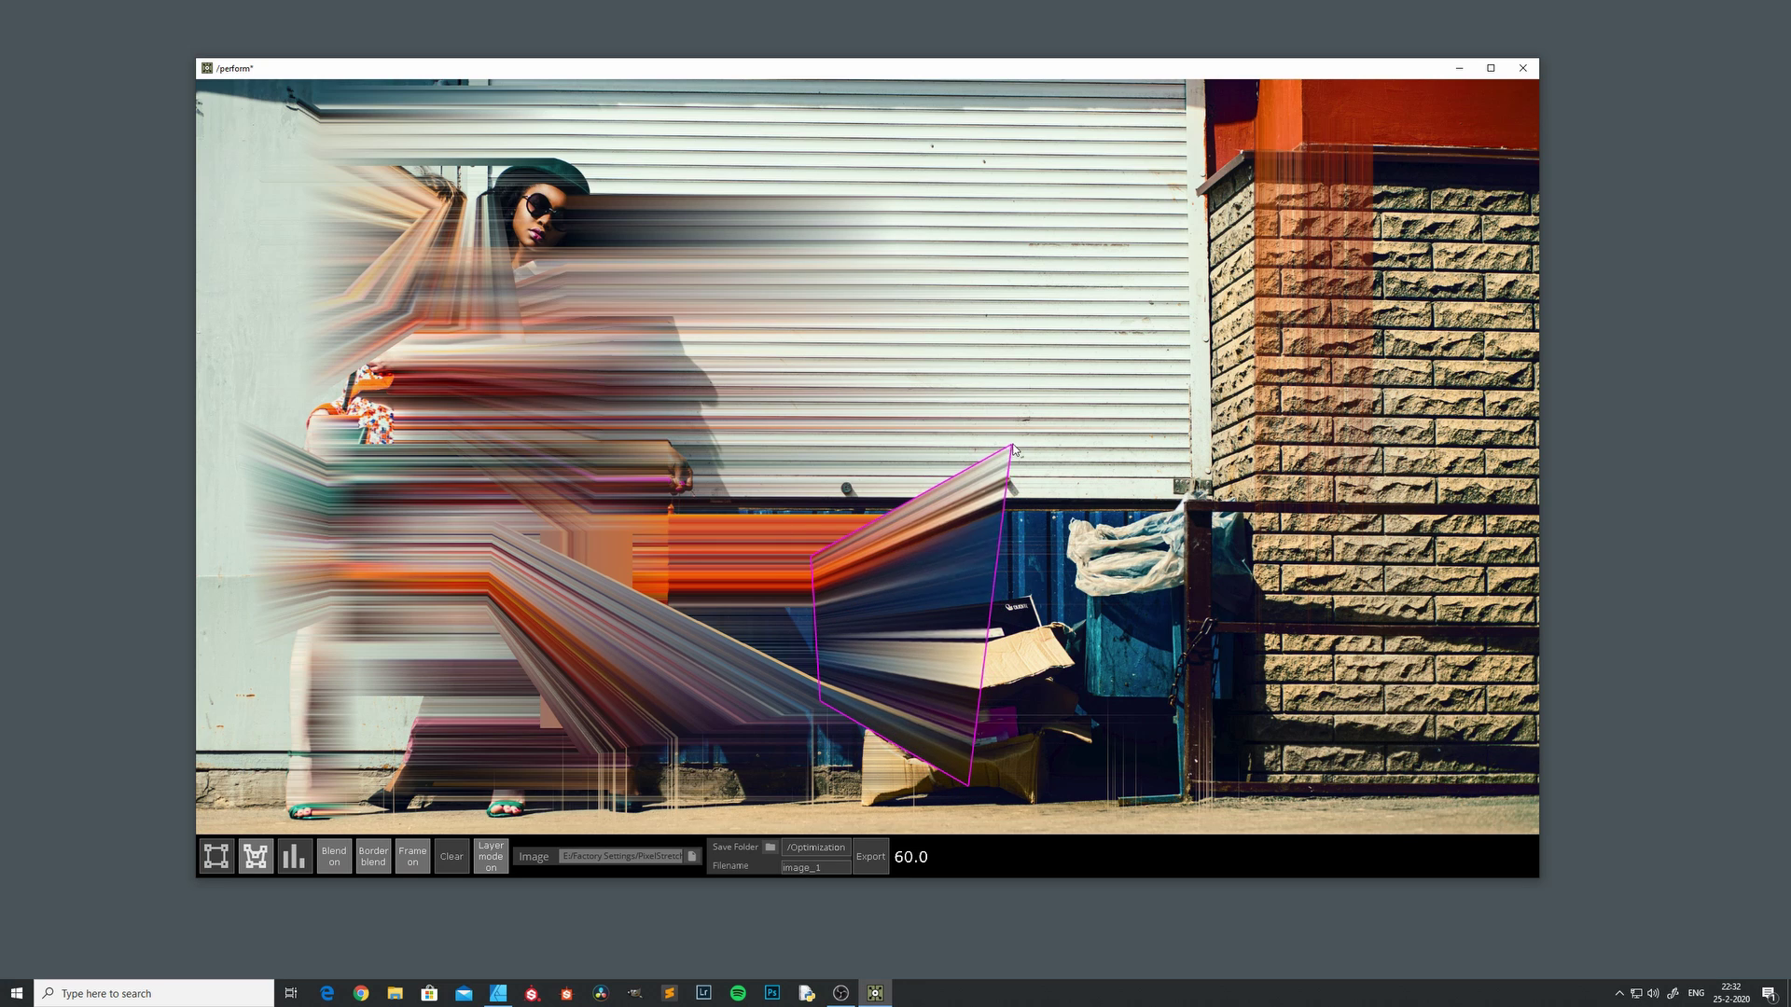
Commit the polygon stretch over the boxes, then draw another three-corner polygon stretch.
click(1013, 477)
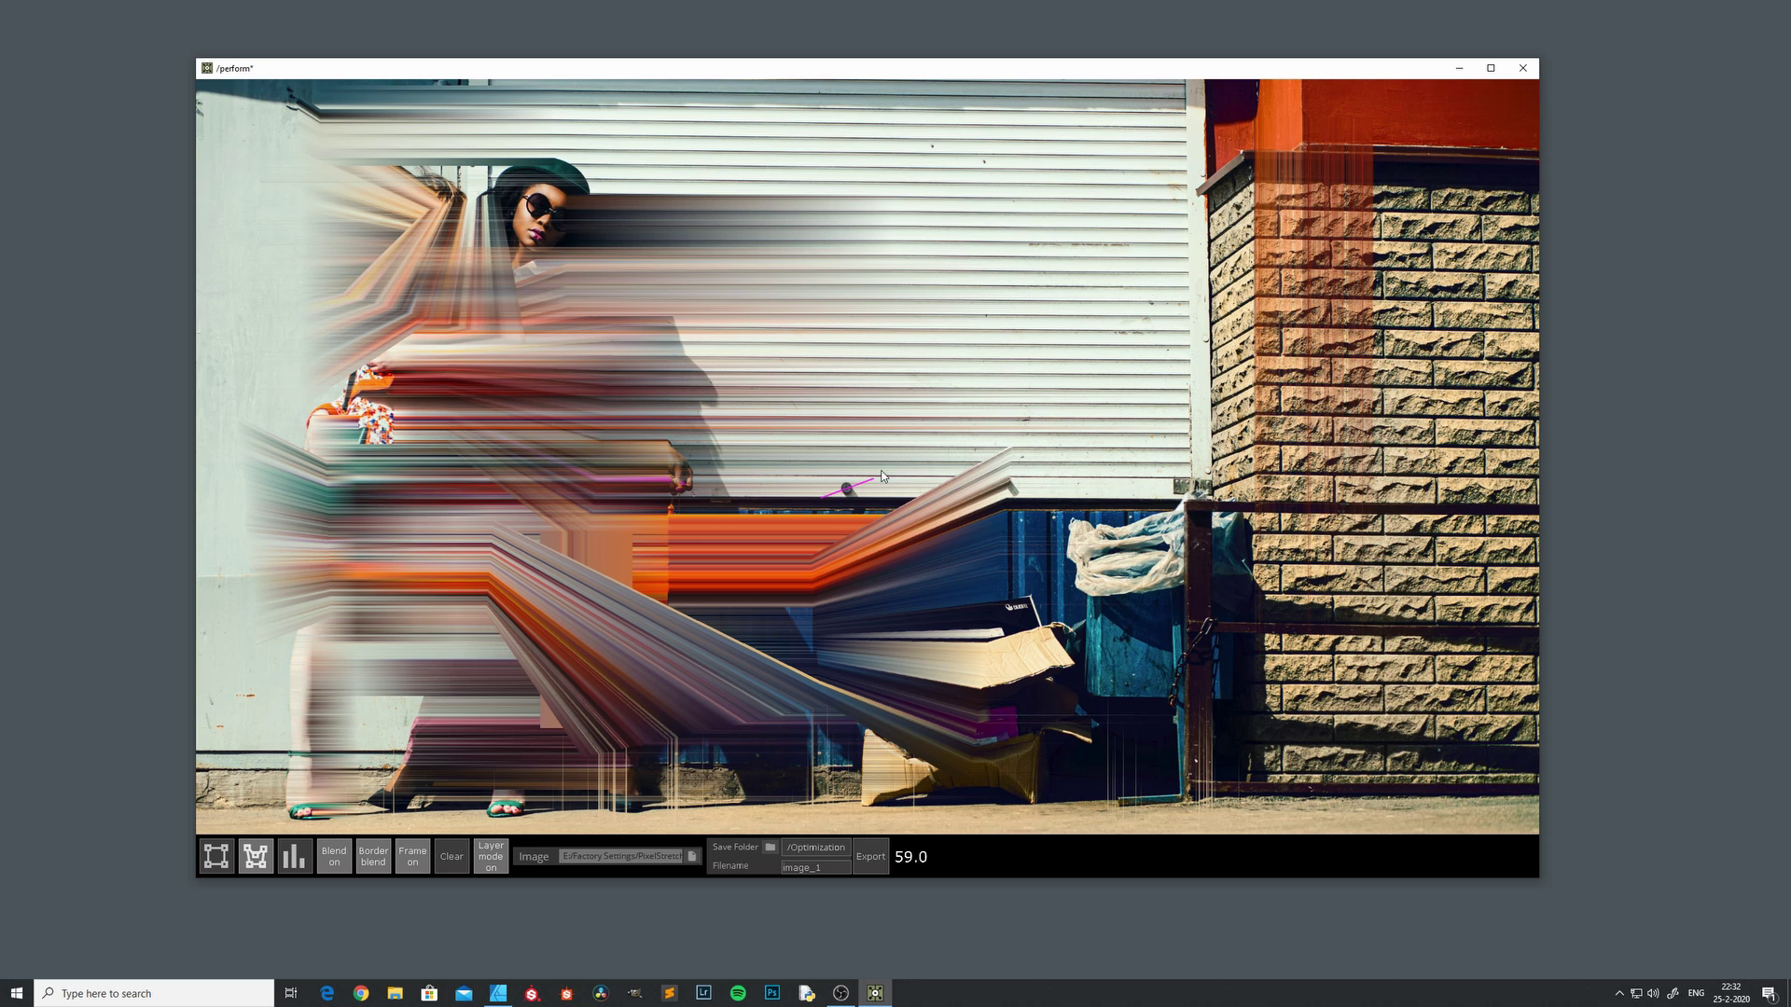
click(939, 461)
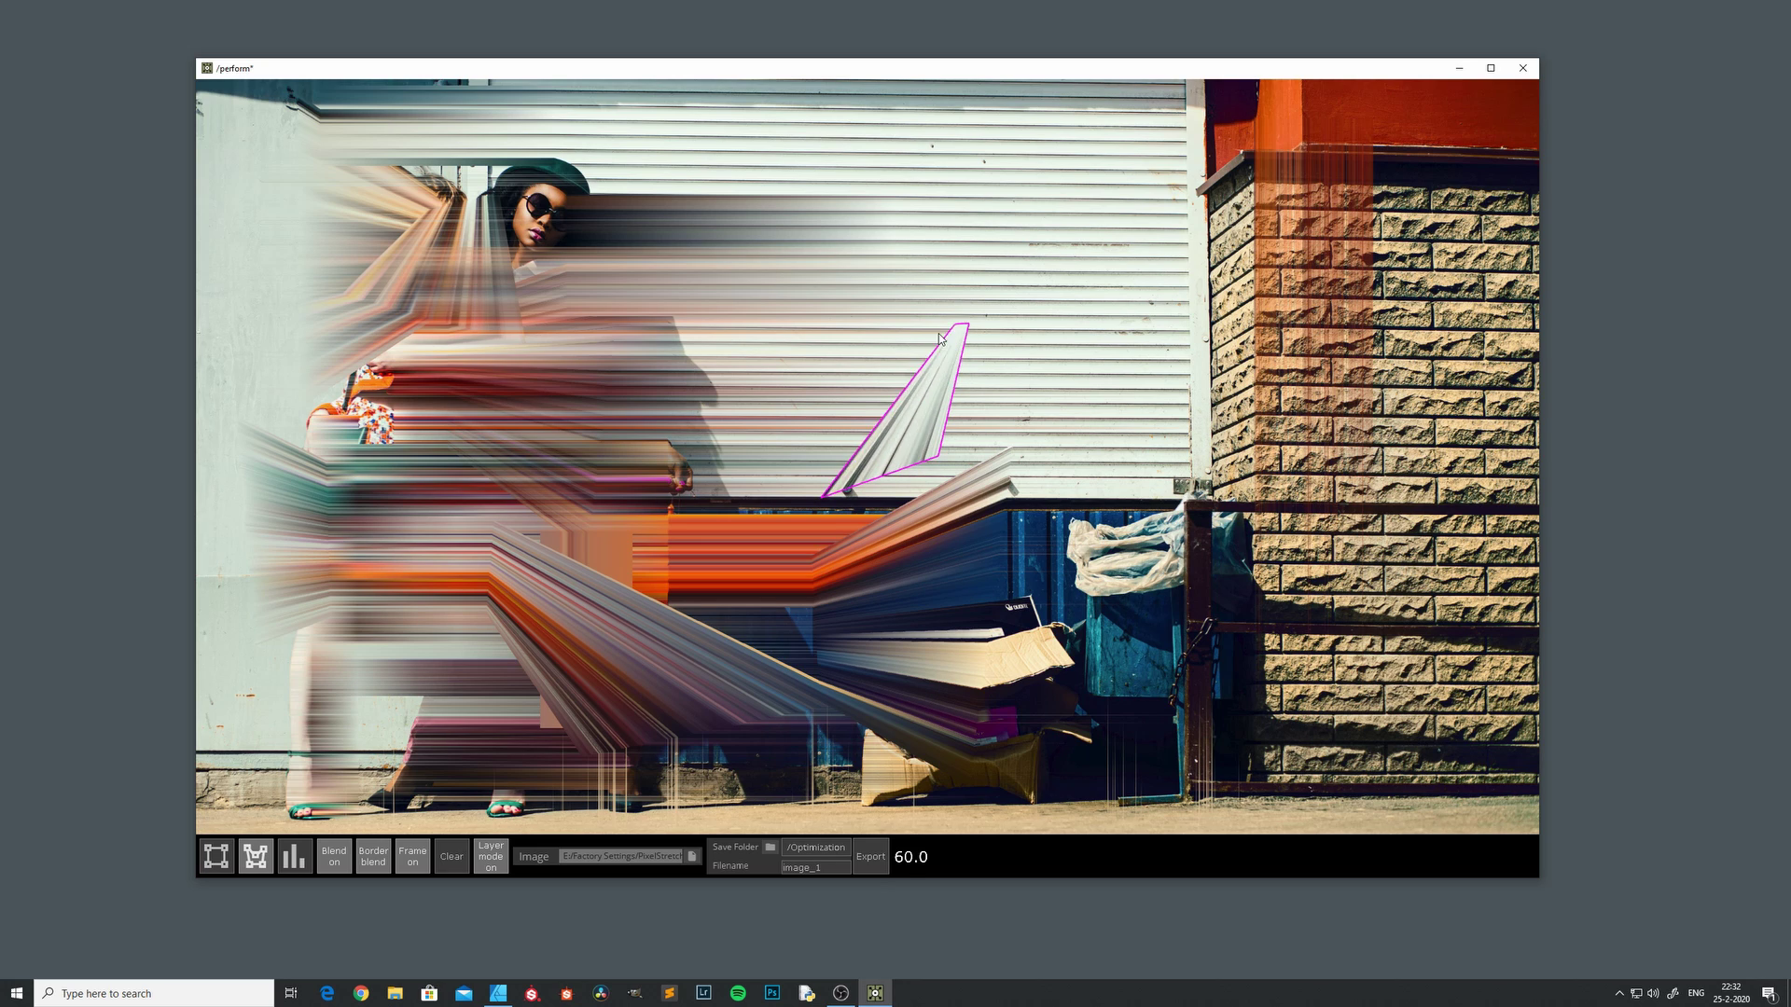
click(962, 329)
click(723, 399)
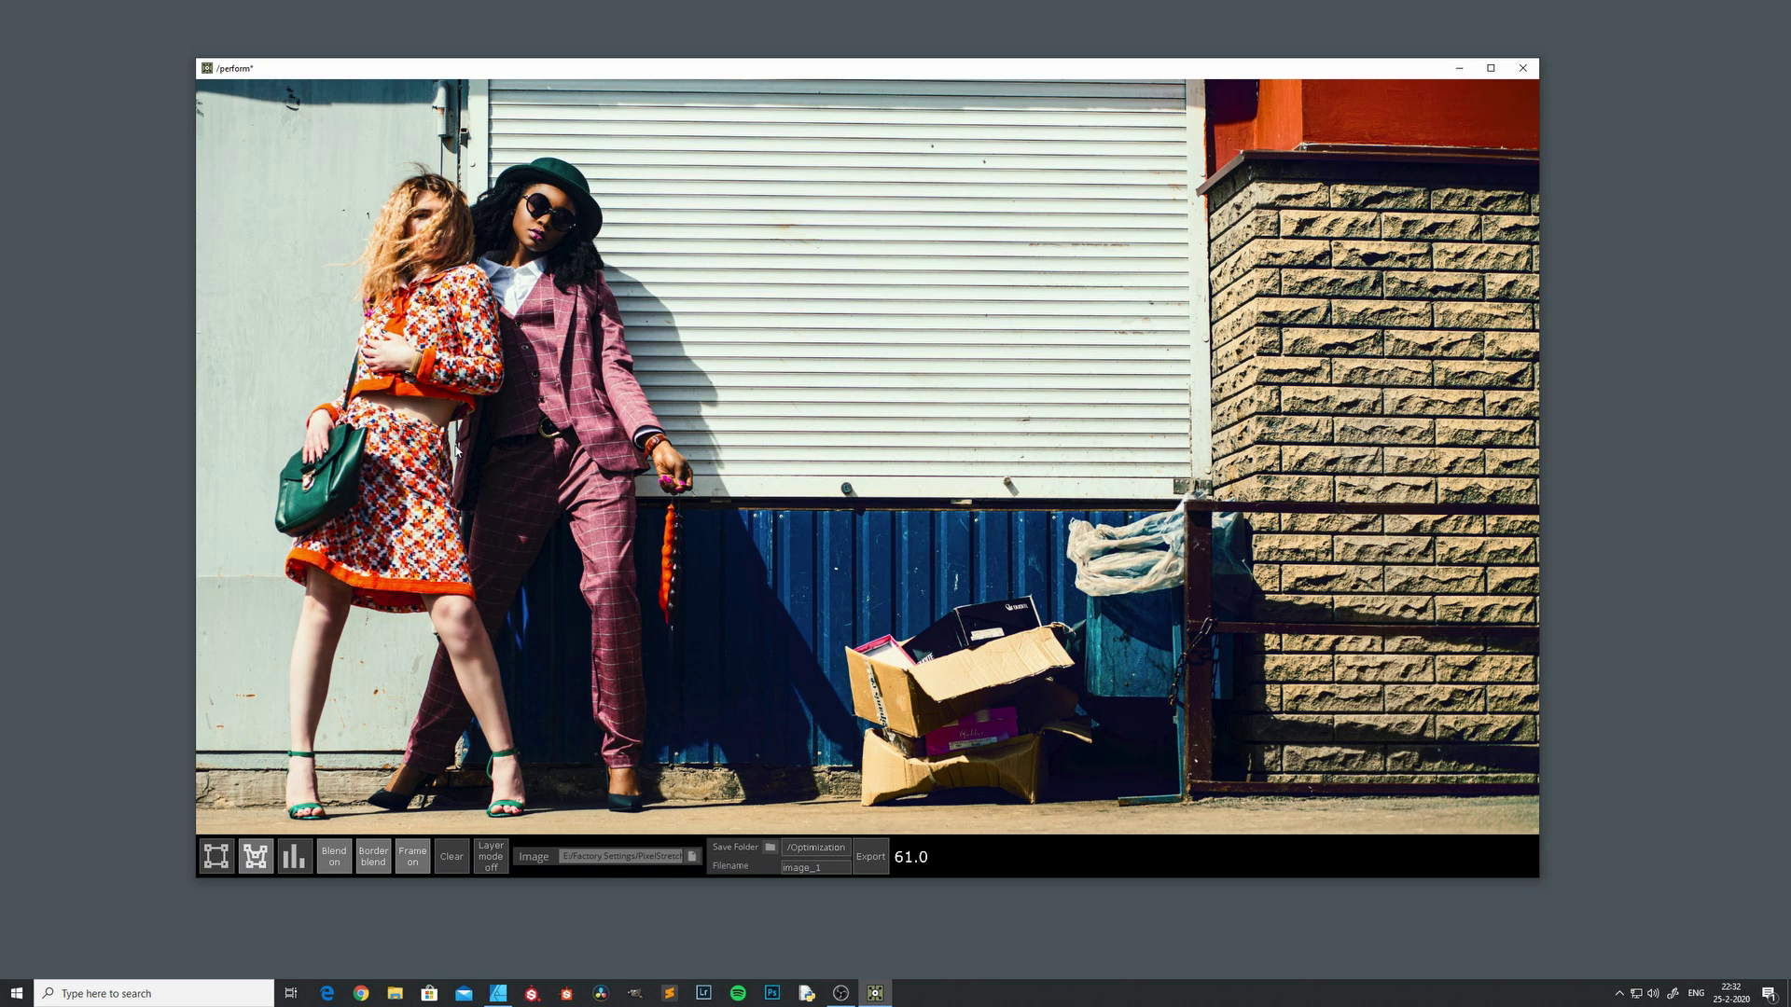
Draw a three-point fan-shaped stretch over the women's skirts.
click(416, 456)
click(440, 608)
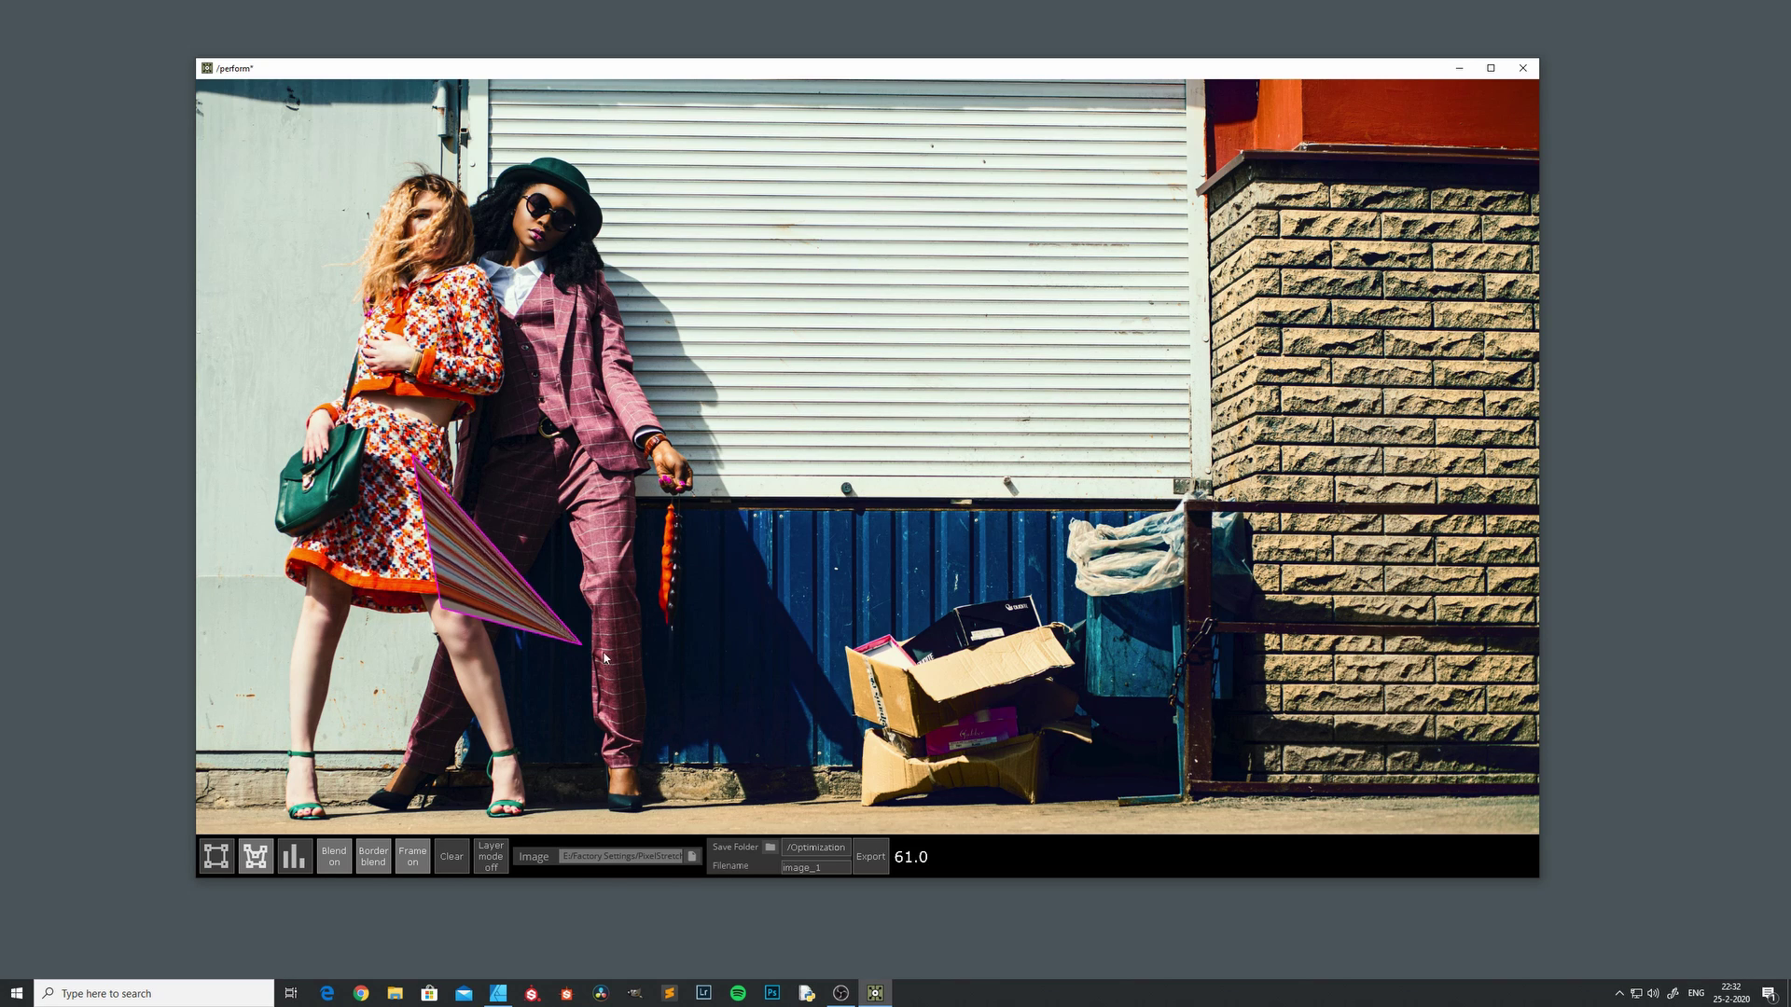
click(598, 357)
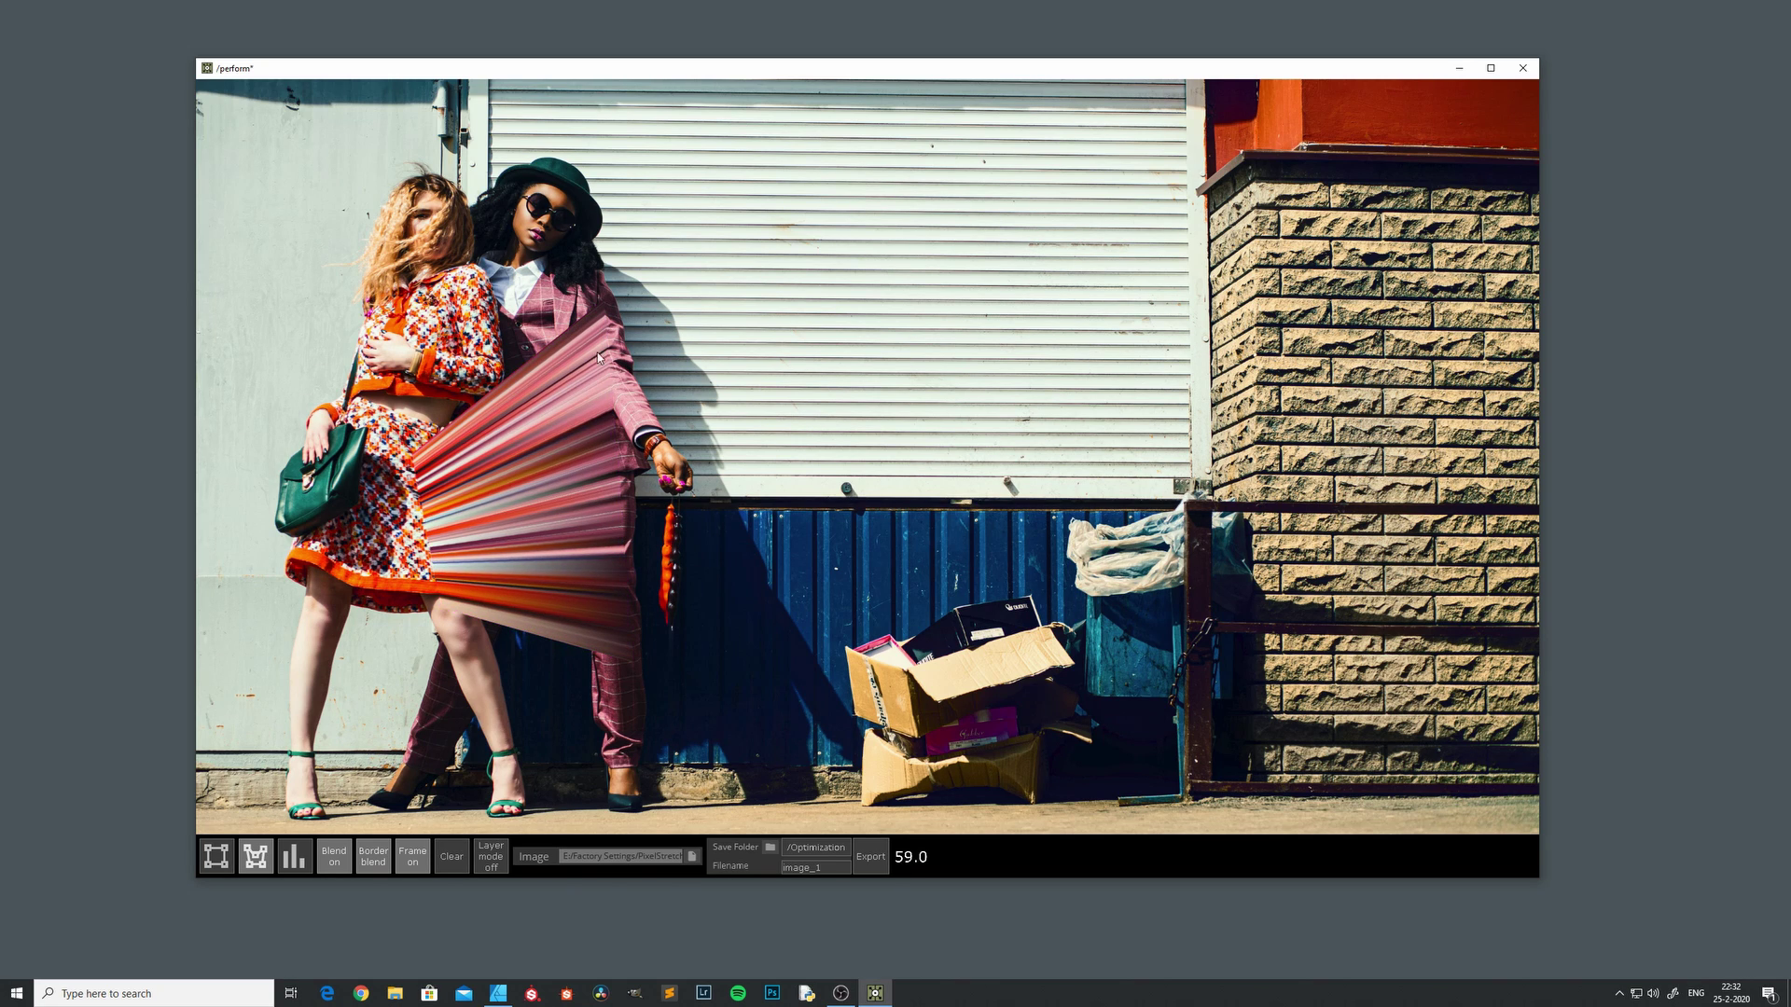
Clear the stretch and replace the photo with the typography image typo.png.
click(451, 856)
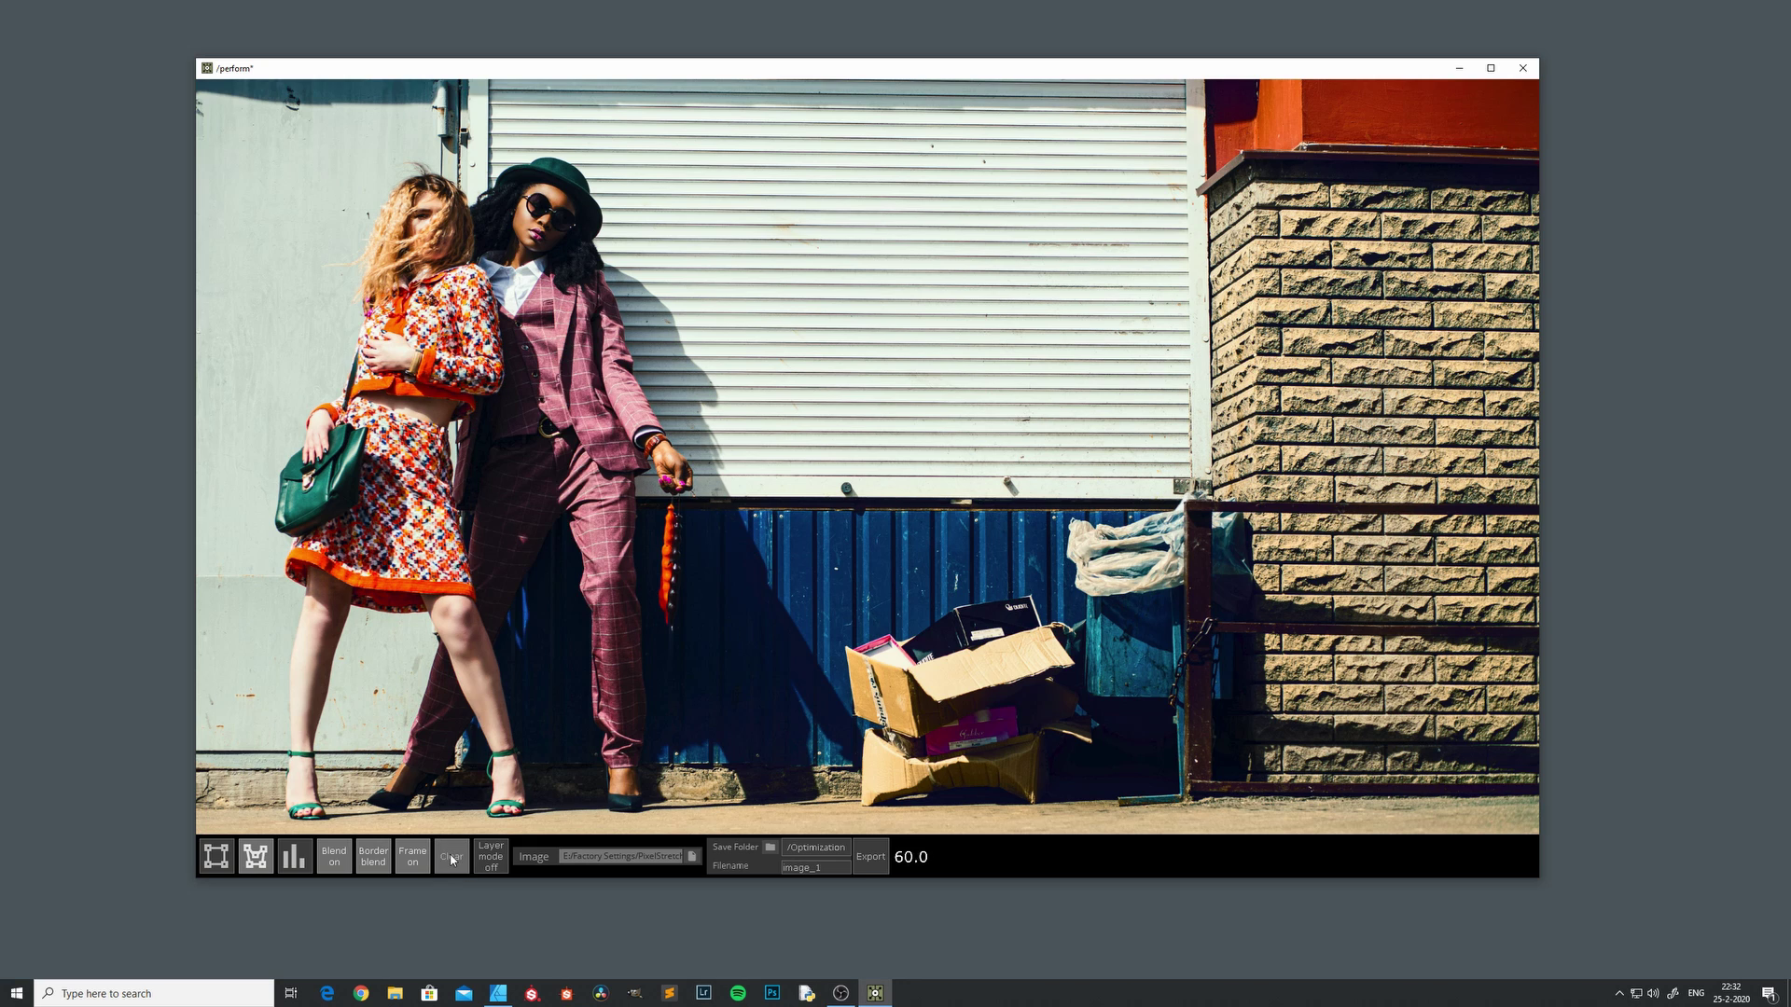
click(692, 856)
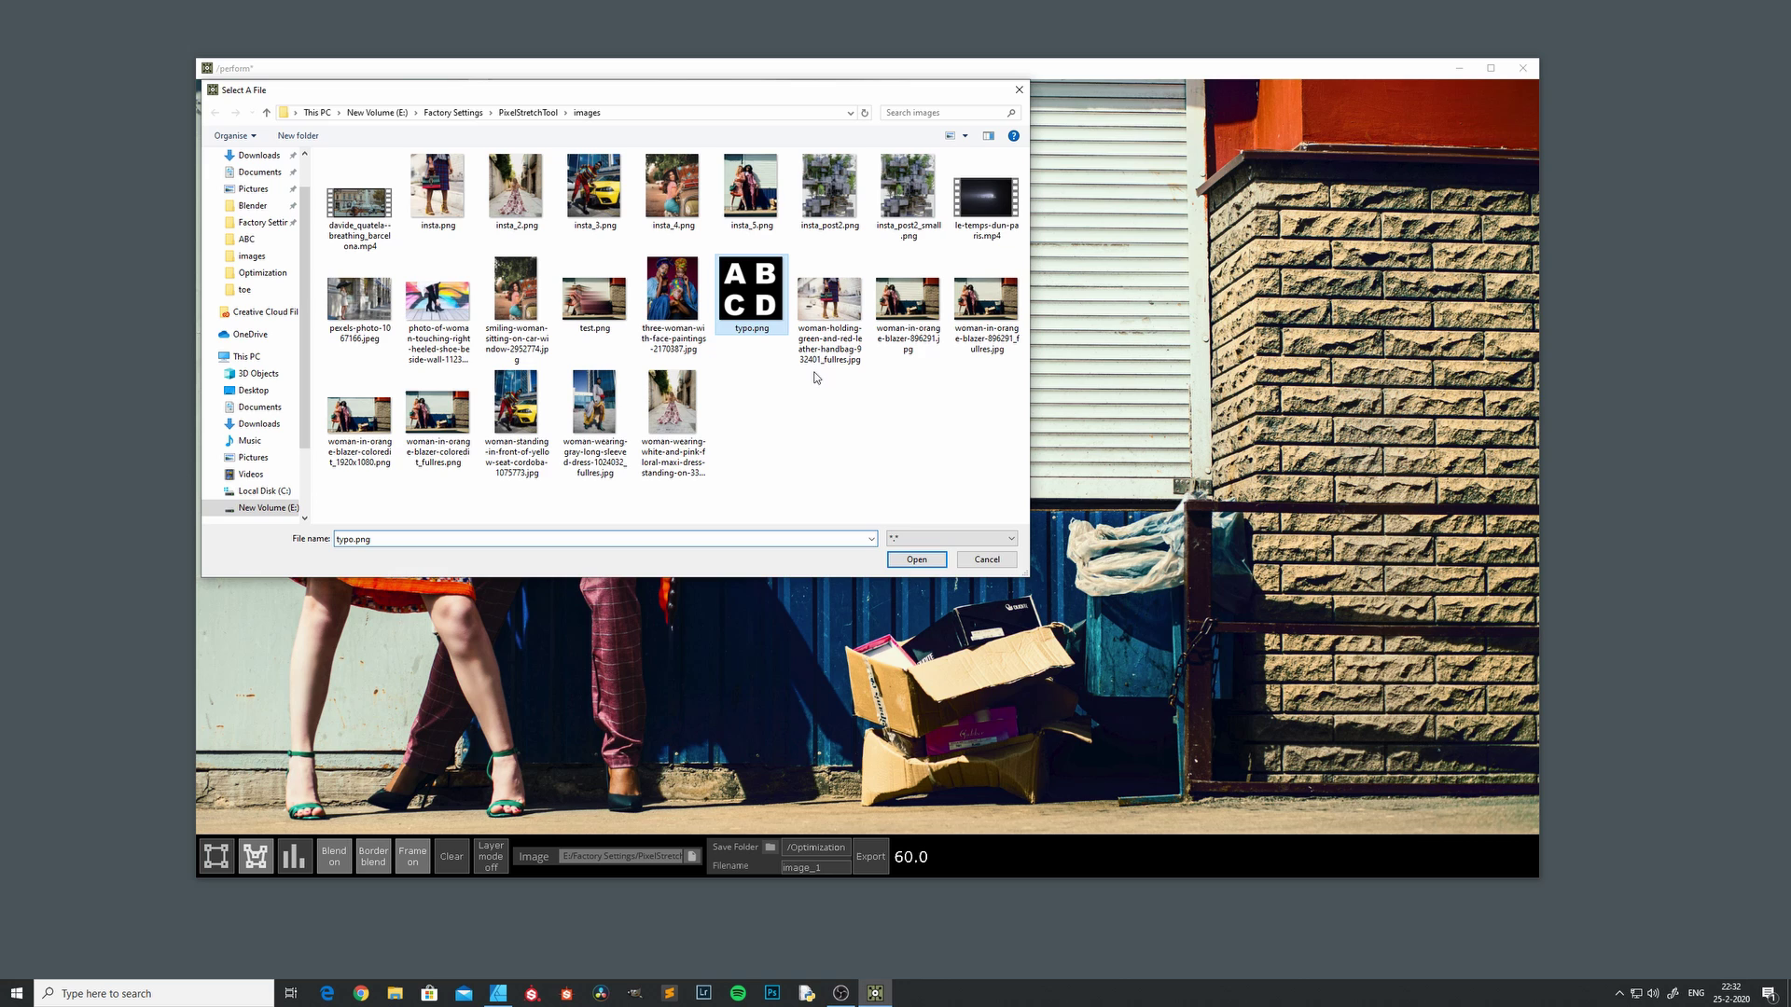
click(901, 558)
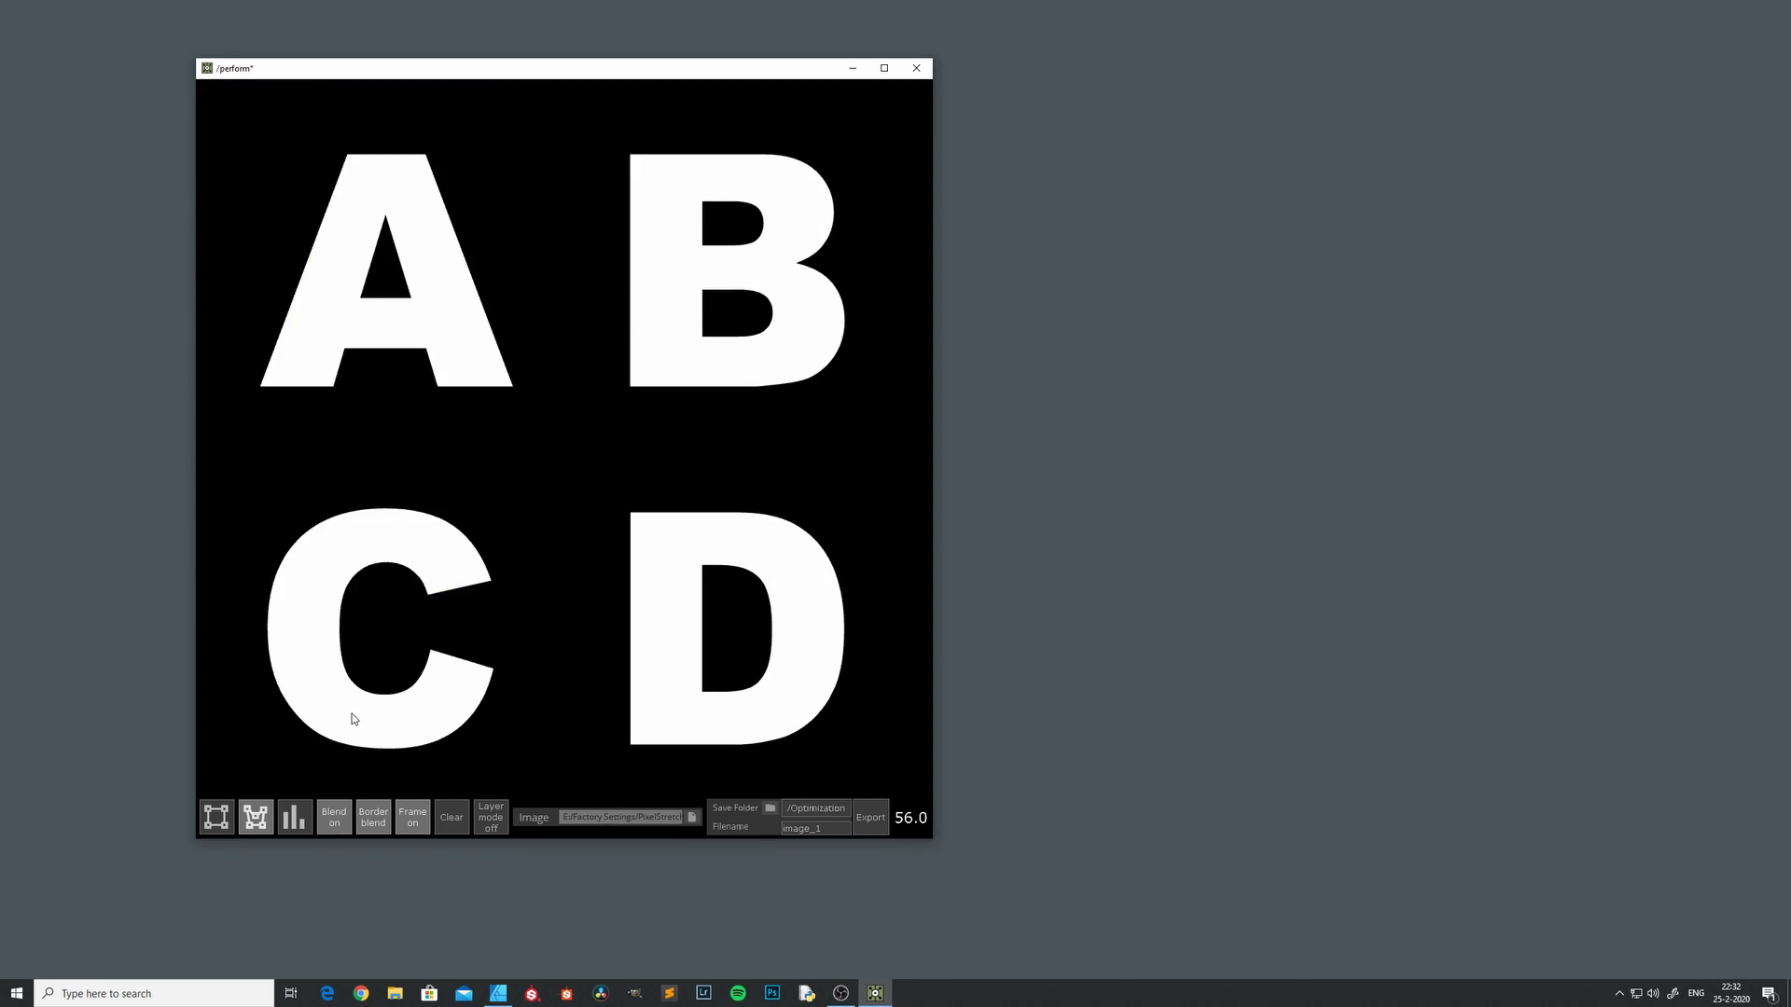
Turn Layer mode on and stack rectangle stretches over the C, D, B and A.
drag(520, 72, 758, 89)
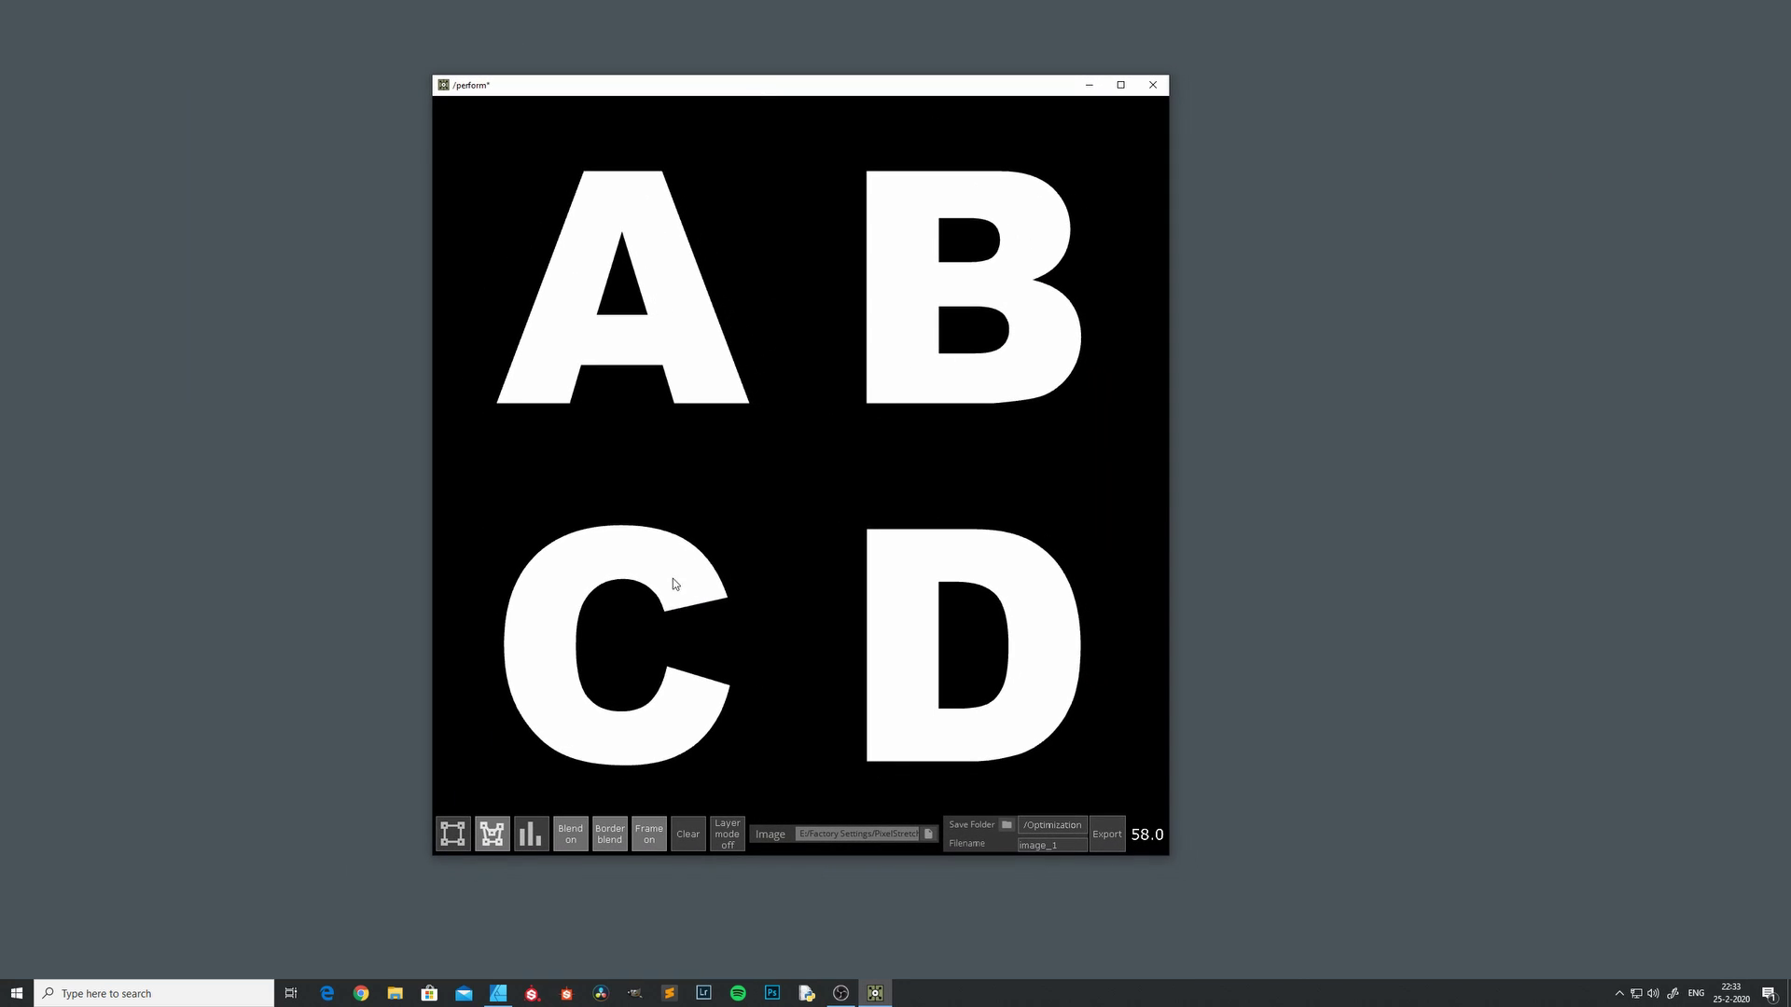
click(452, 836)
drag(616, 507, 706, 793)
click(728, 834)
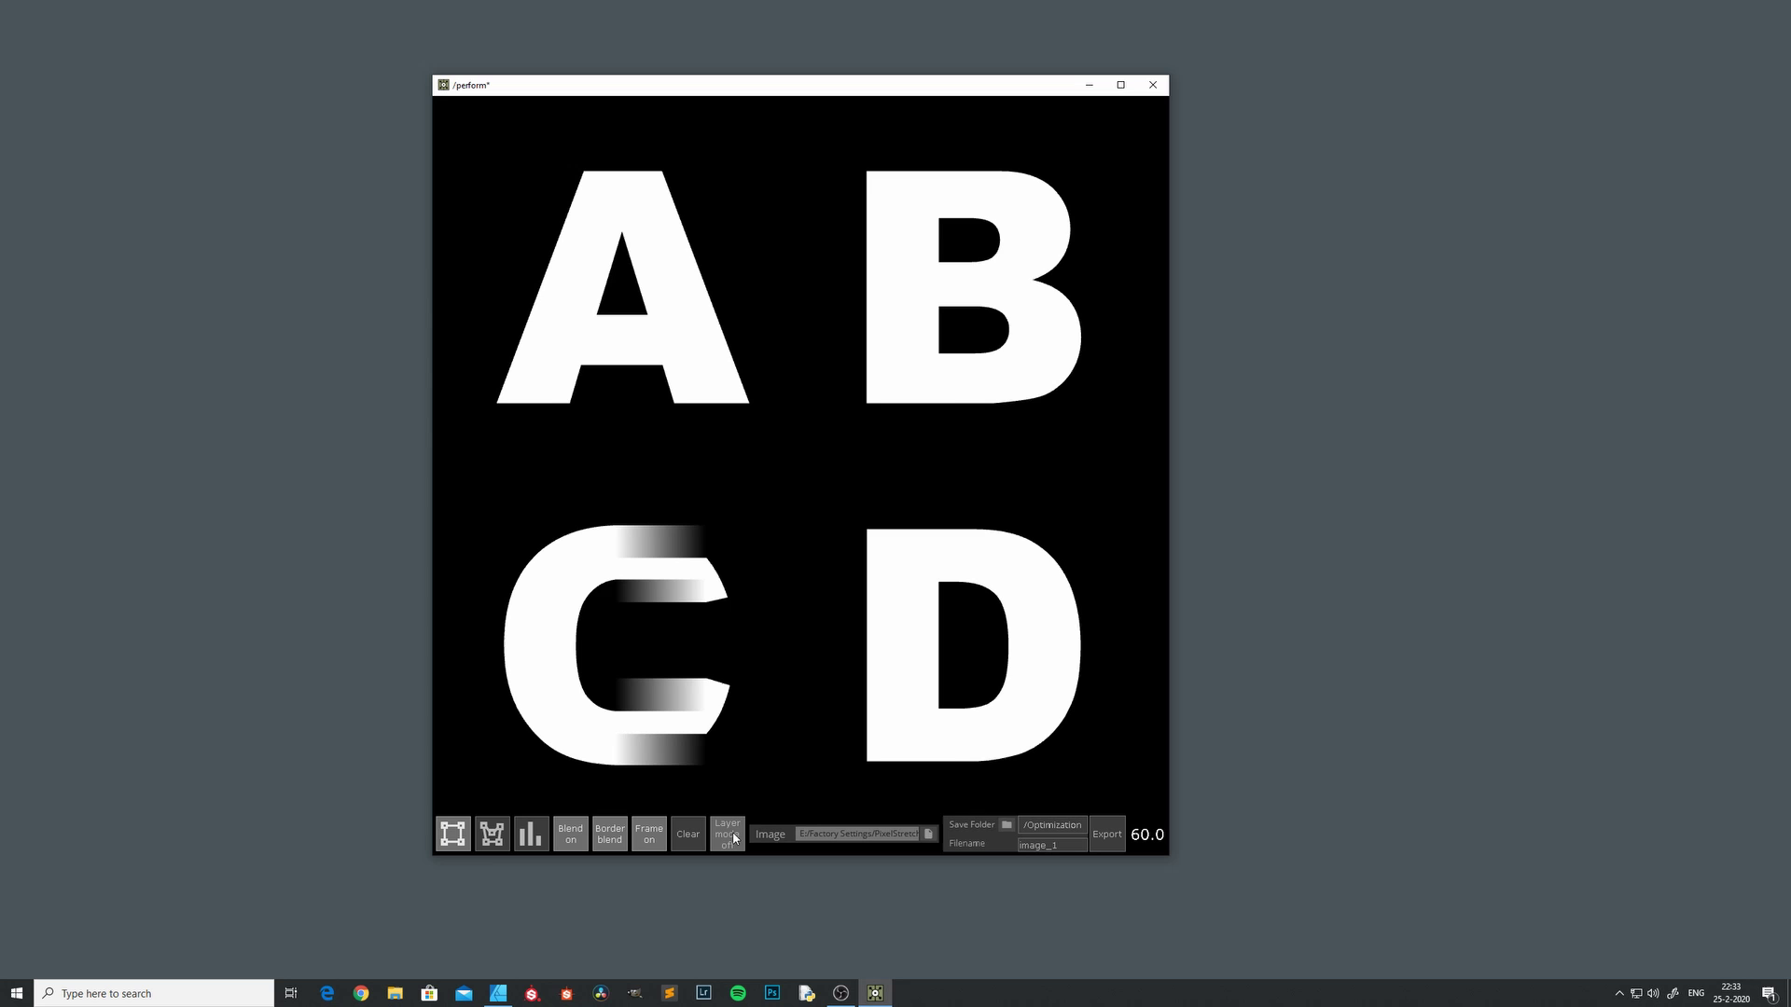
drag(963, 512, 1042, 791)
drag(962, 153, 1043, 423)
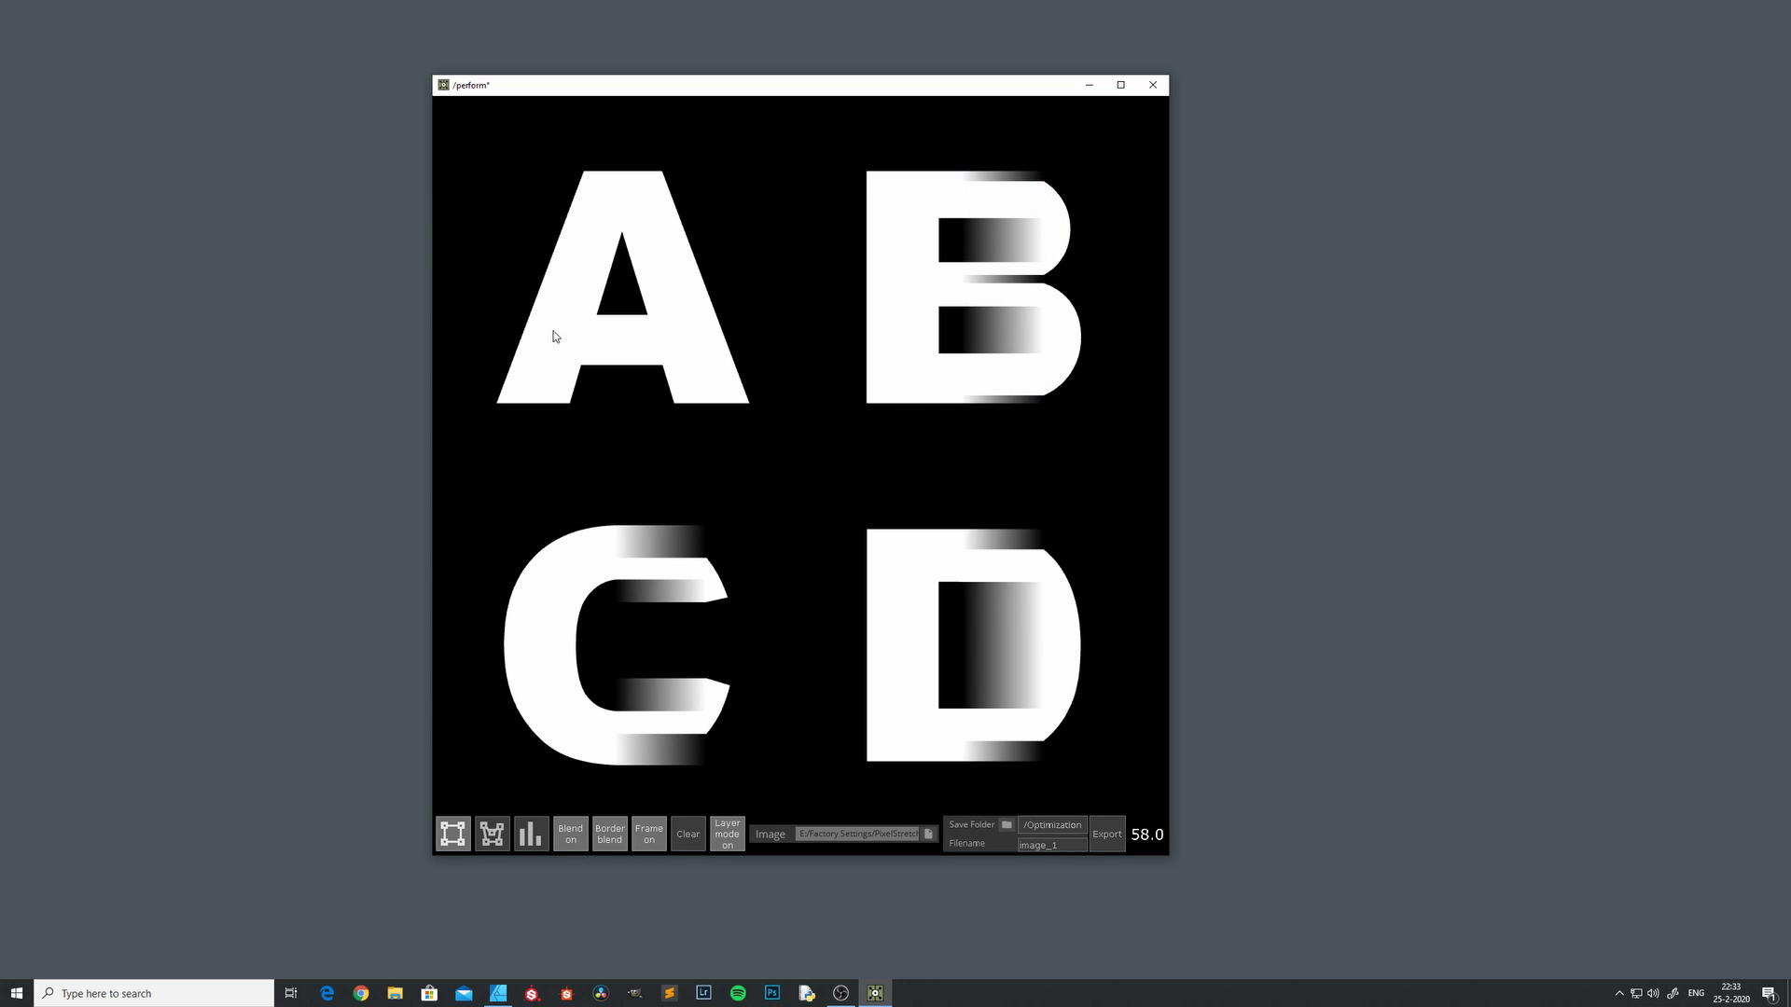
drag(512, 272, 469, 446)
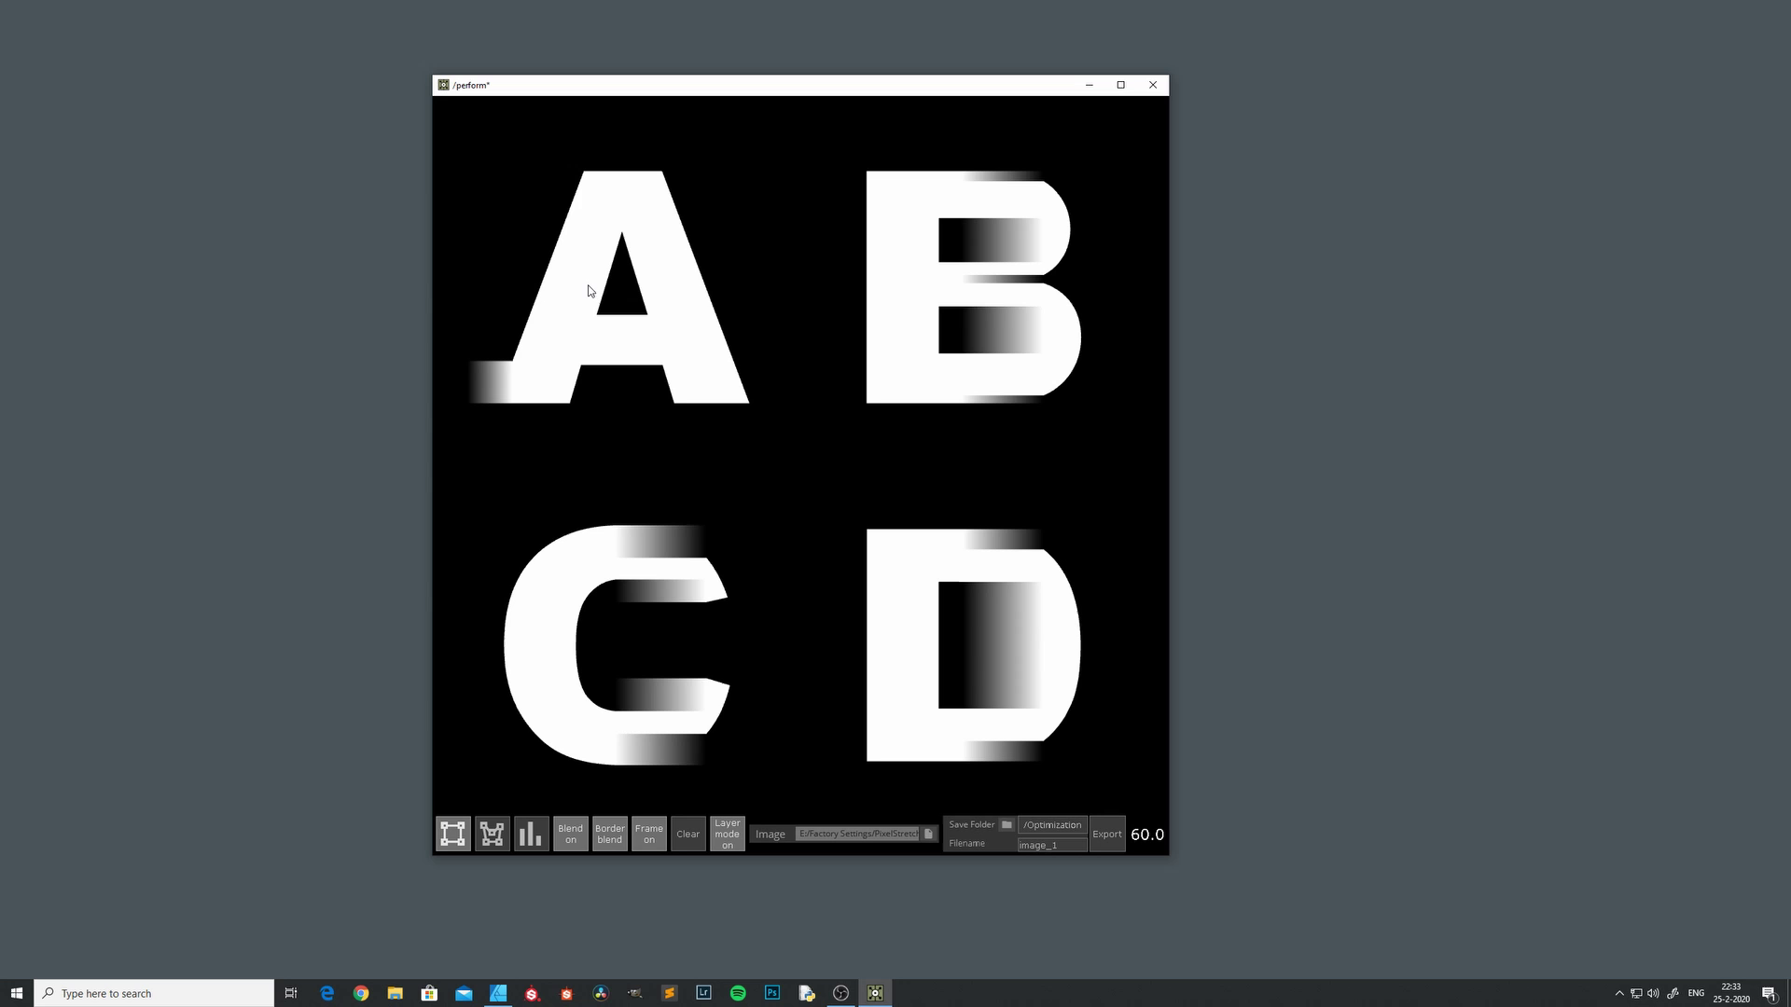
drag(666, 294, 744, 344)
Add polygon stretches sweeping from the C toward the D and out of the B.
key(2)
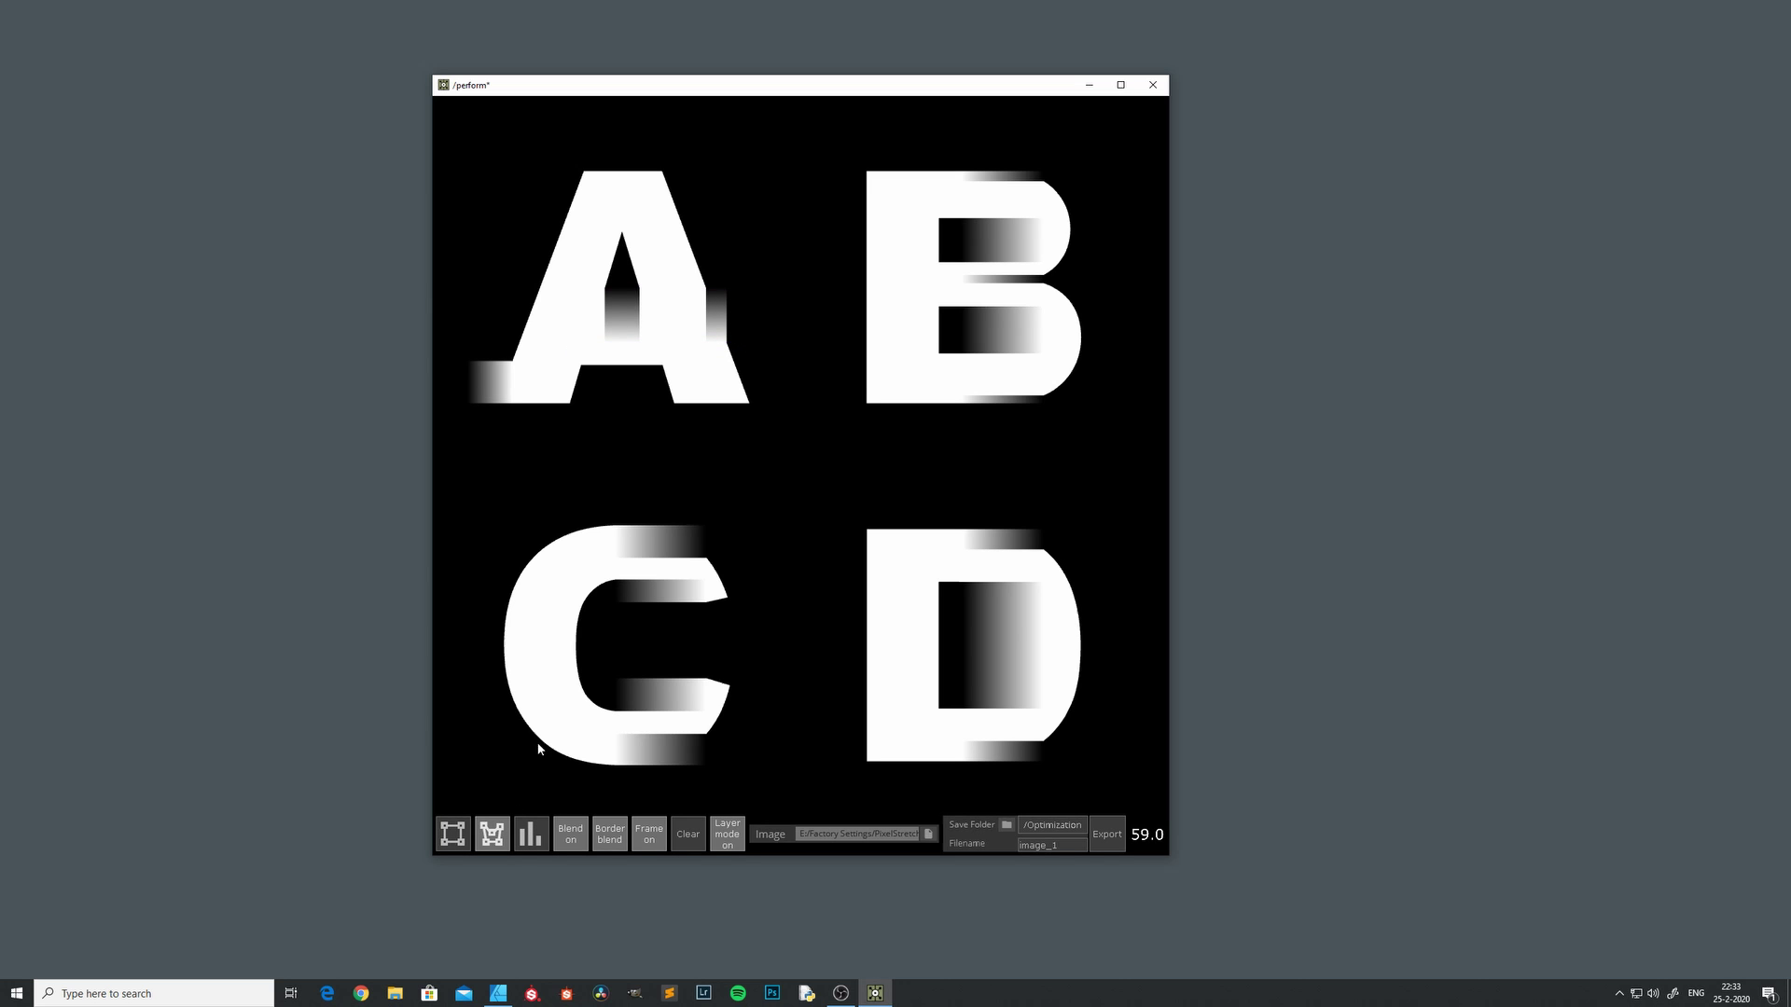
mouse_move(648, 628)
mouse_down()
mouse_move(914, 672)
mouse_move(895, 774)
mouse_move(898, 463)
mouse_up()
mouse_move(976, 148)
mouse_down()
mouse_move(979, 426)
mouse_move(1086, 452)
mouse_move(1101, 106)
mouse_up()
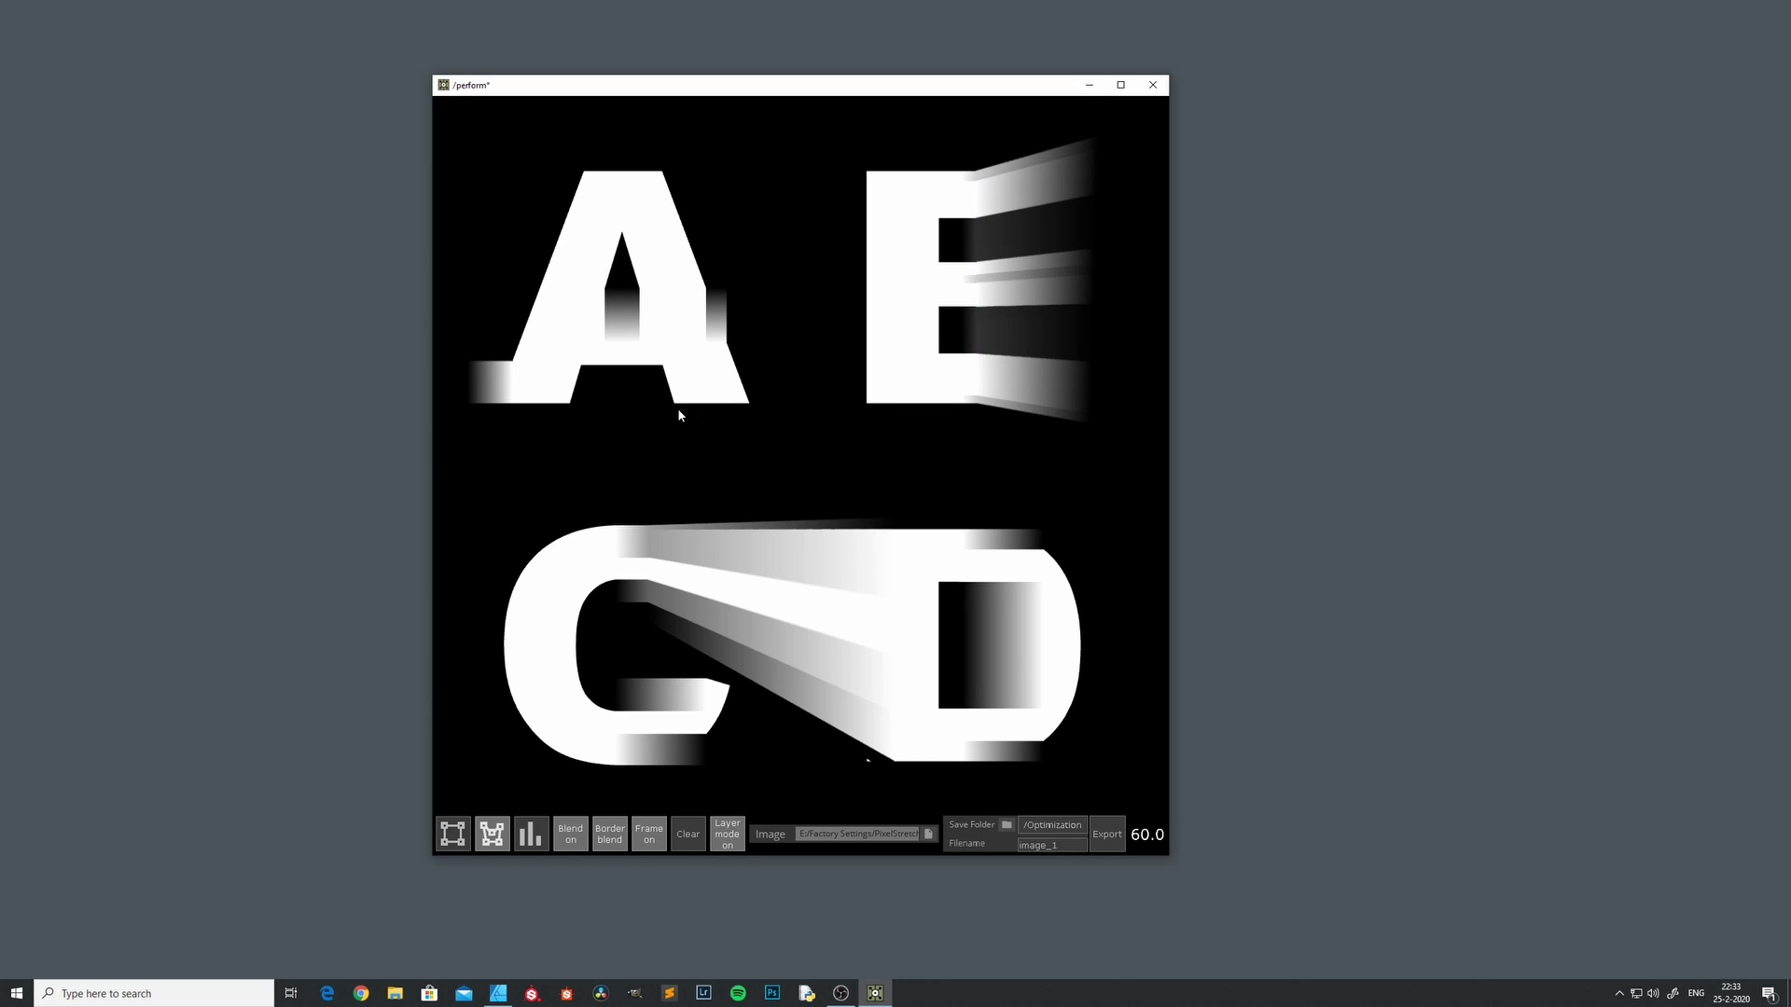
Sweep a triangular stretch from the A into the B, then paint random vertical streaks into the C.
drag(611, 382, 723, 441)
key(3)
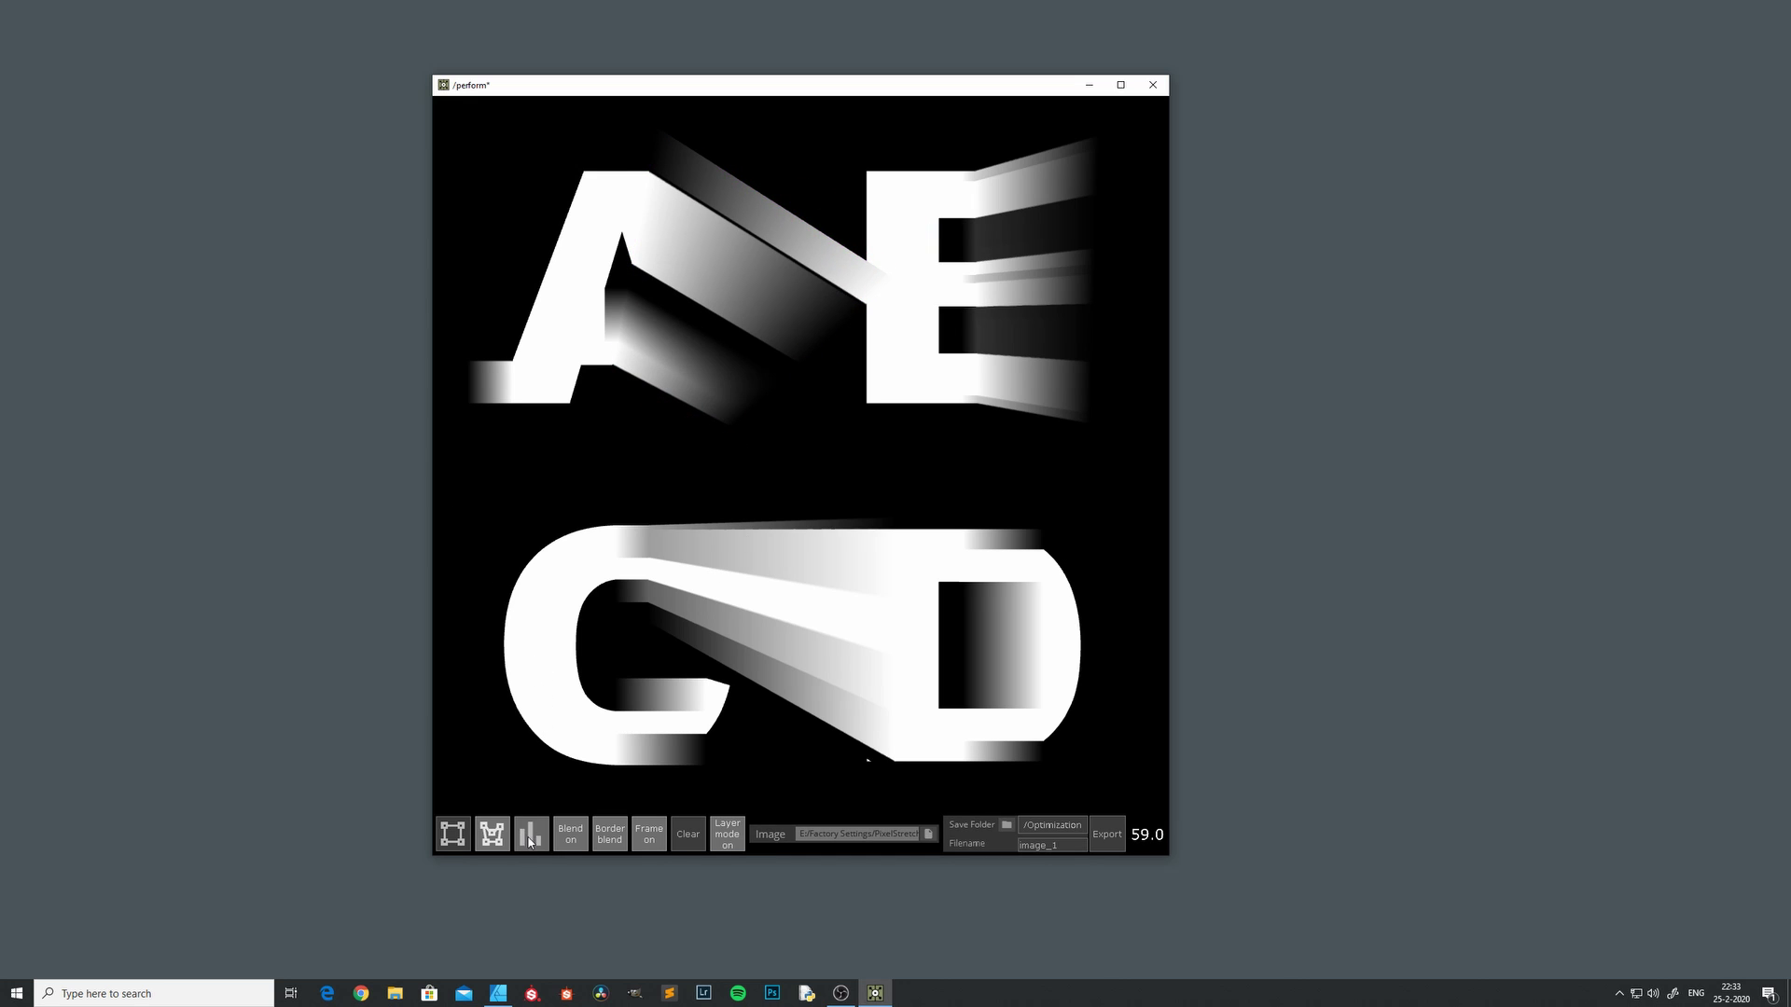
mouse_move(624, 635)
mouse_down()
mouse_move(808, 671)
mouse_move(679, 774)
mouse_move(511, 793)
mouse_up()
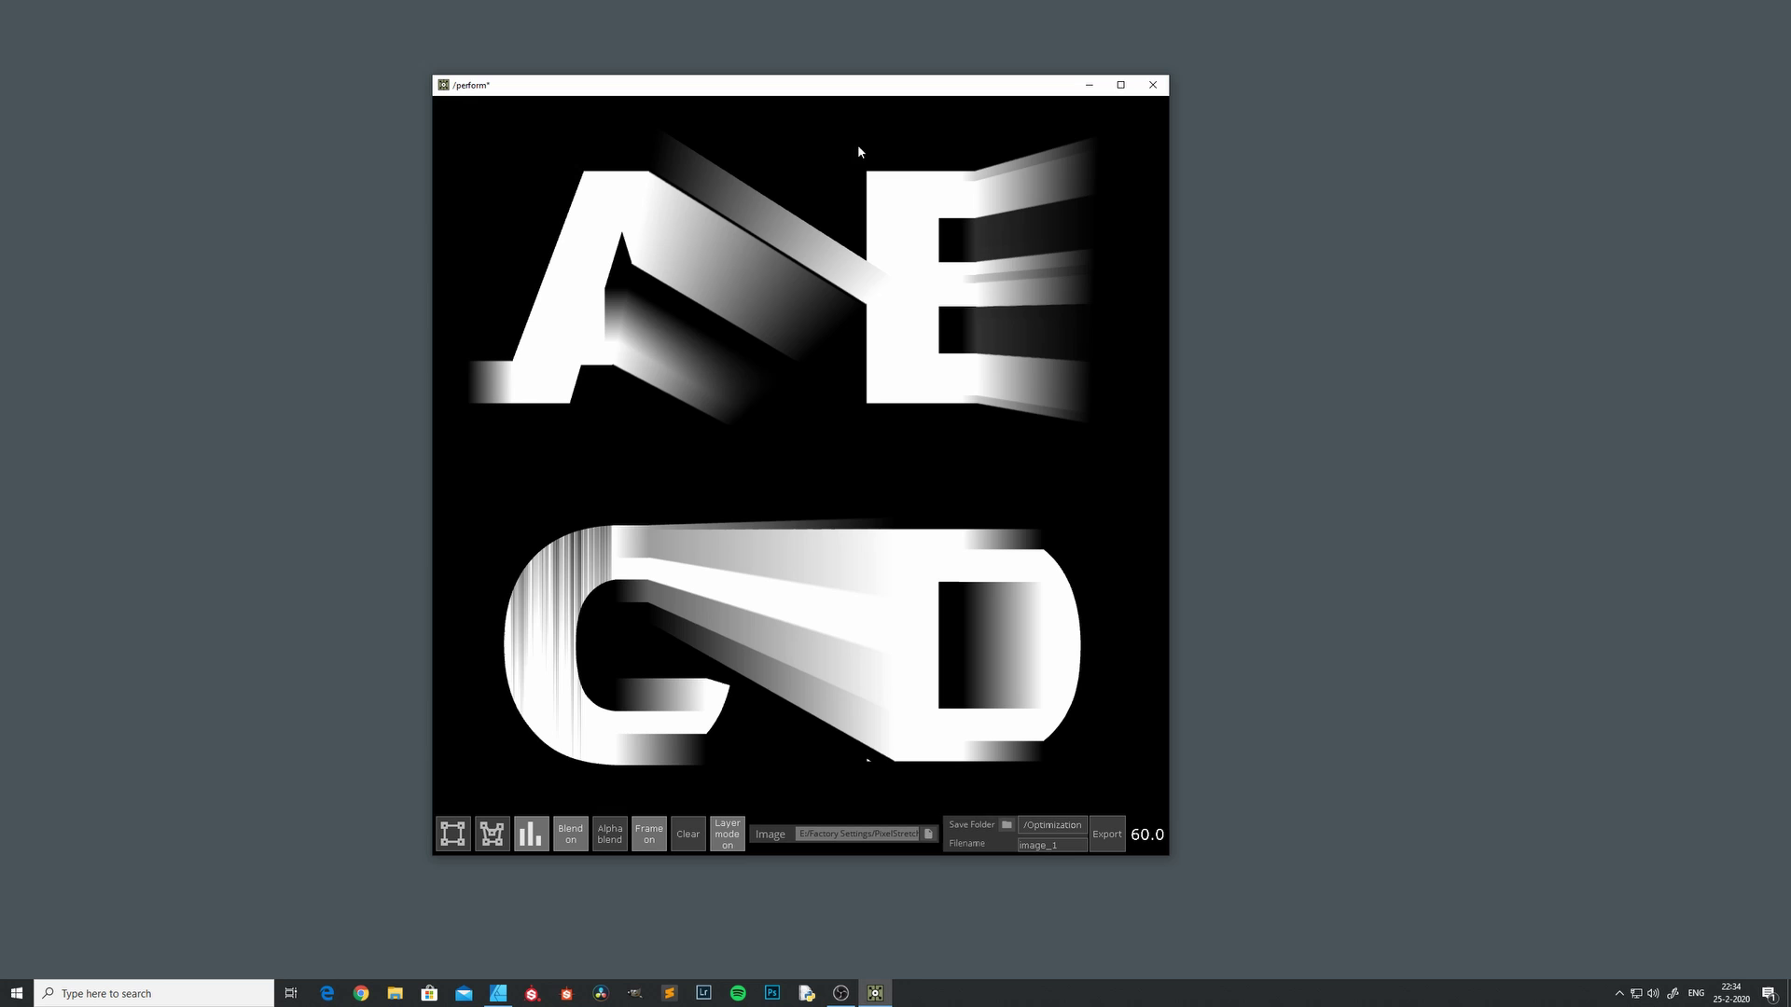
Paint random vertical streaks into the E's stem with blending turned off.
mouse_move(858, 151)
mouse_down()
mouse_move(920, 320)
mouse_move(927, 478)
mouse_up()
click(570, 834)
mouse_move(859, 149)
mouse_down()
mouse_move(911, 255)
mouse_move(920, 444)
mouse_move(927, 378)
mouse_up()
Pull hard-edged white bars out of the A and D with Blend off, then clear all stretches.
click(452, 835)
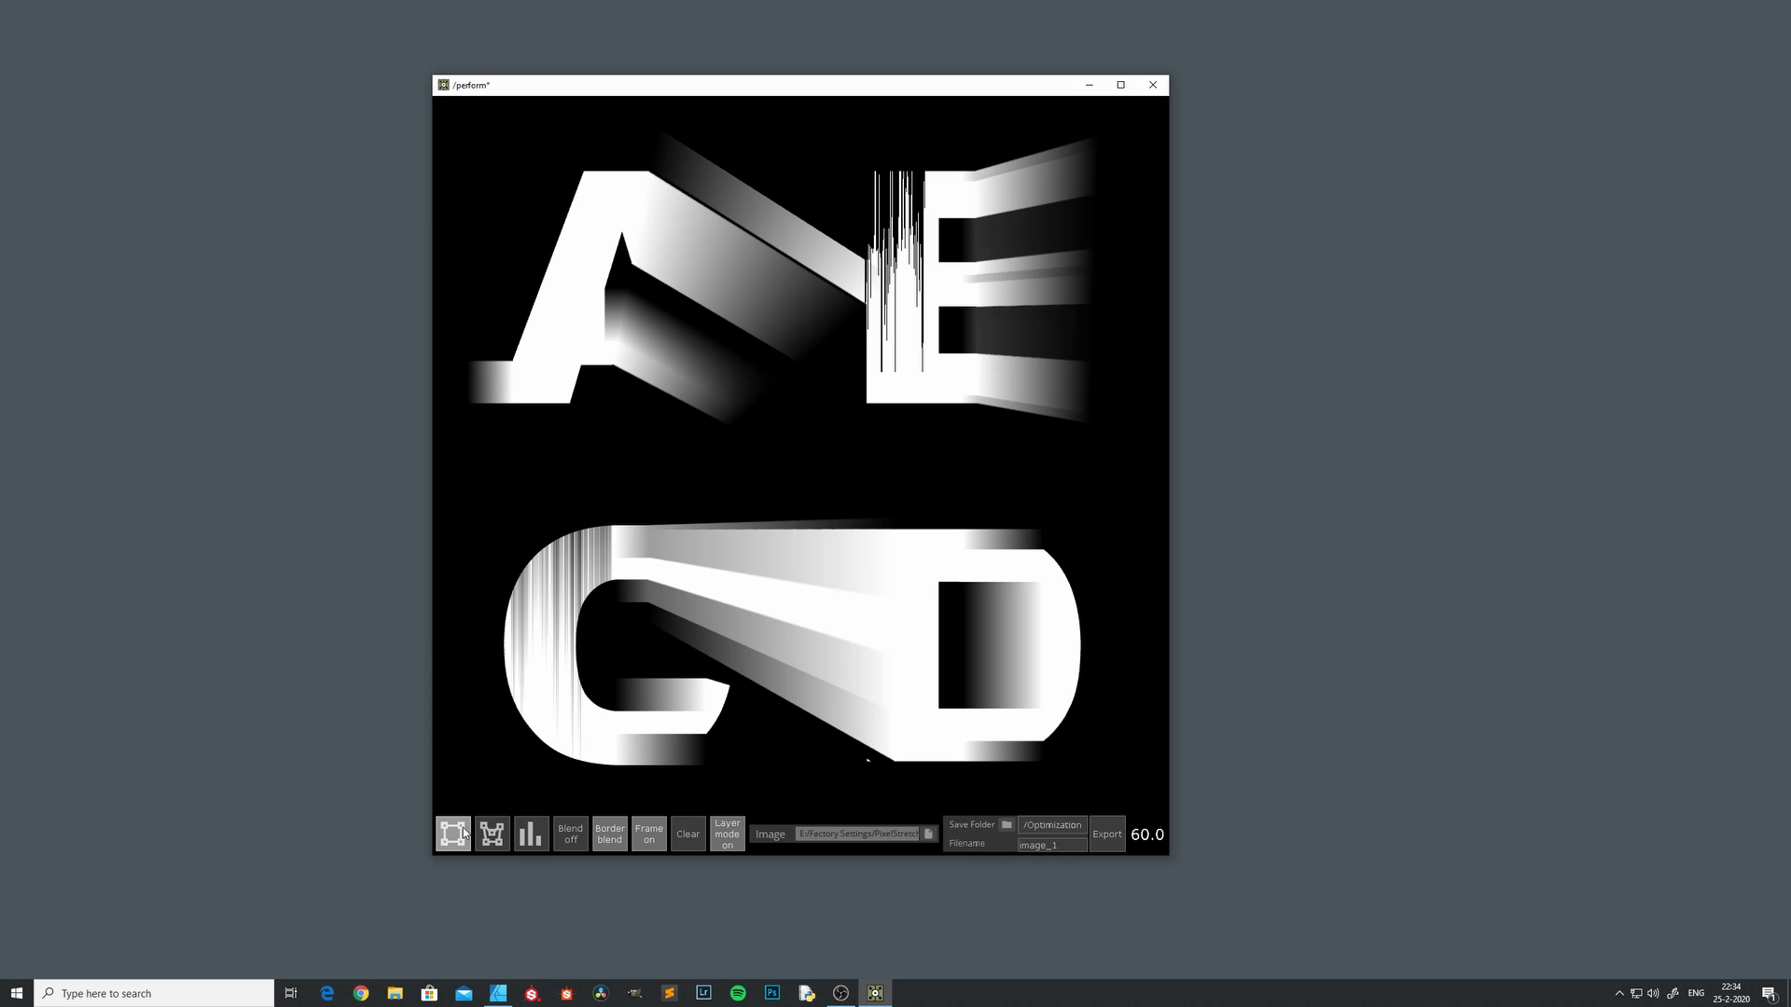
click(572, 838)
drag(547, 242, 505, 332)
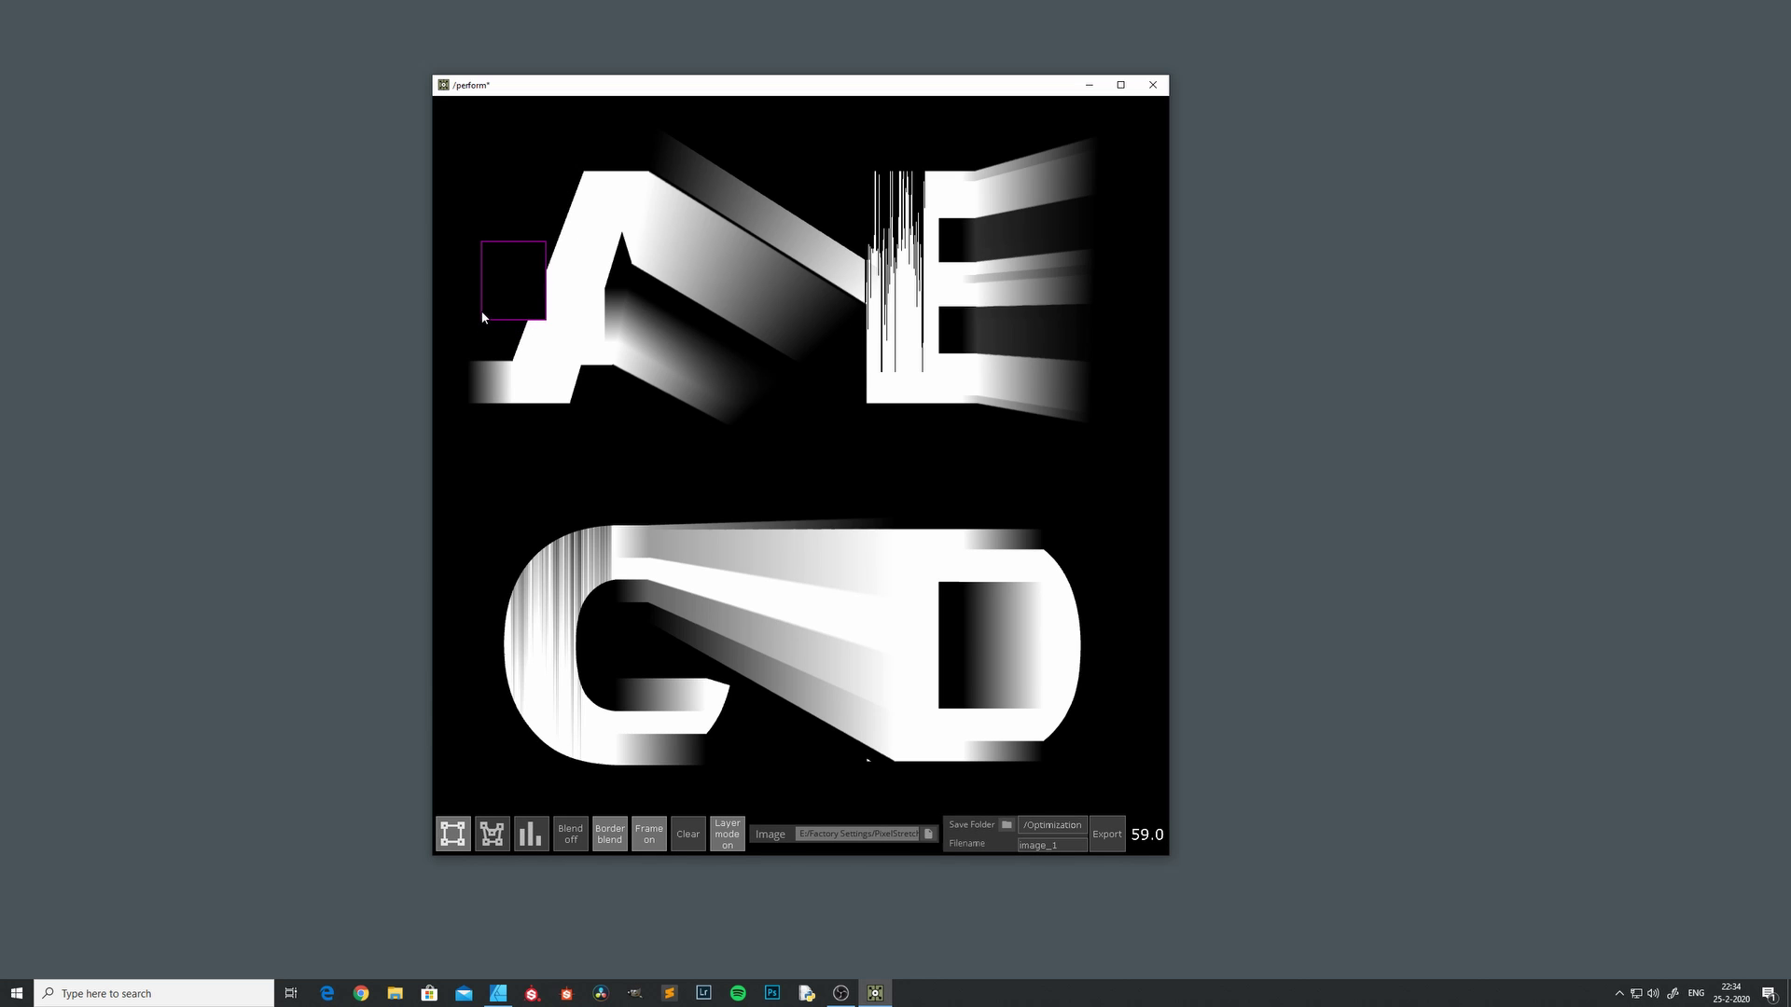
drag(545, 261, 458, 286)
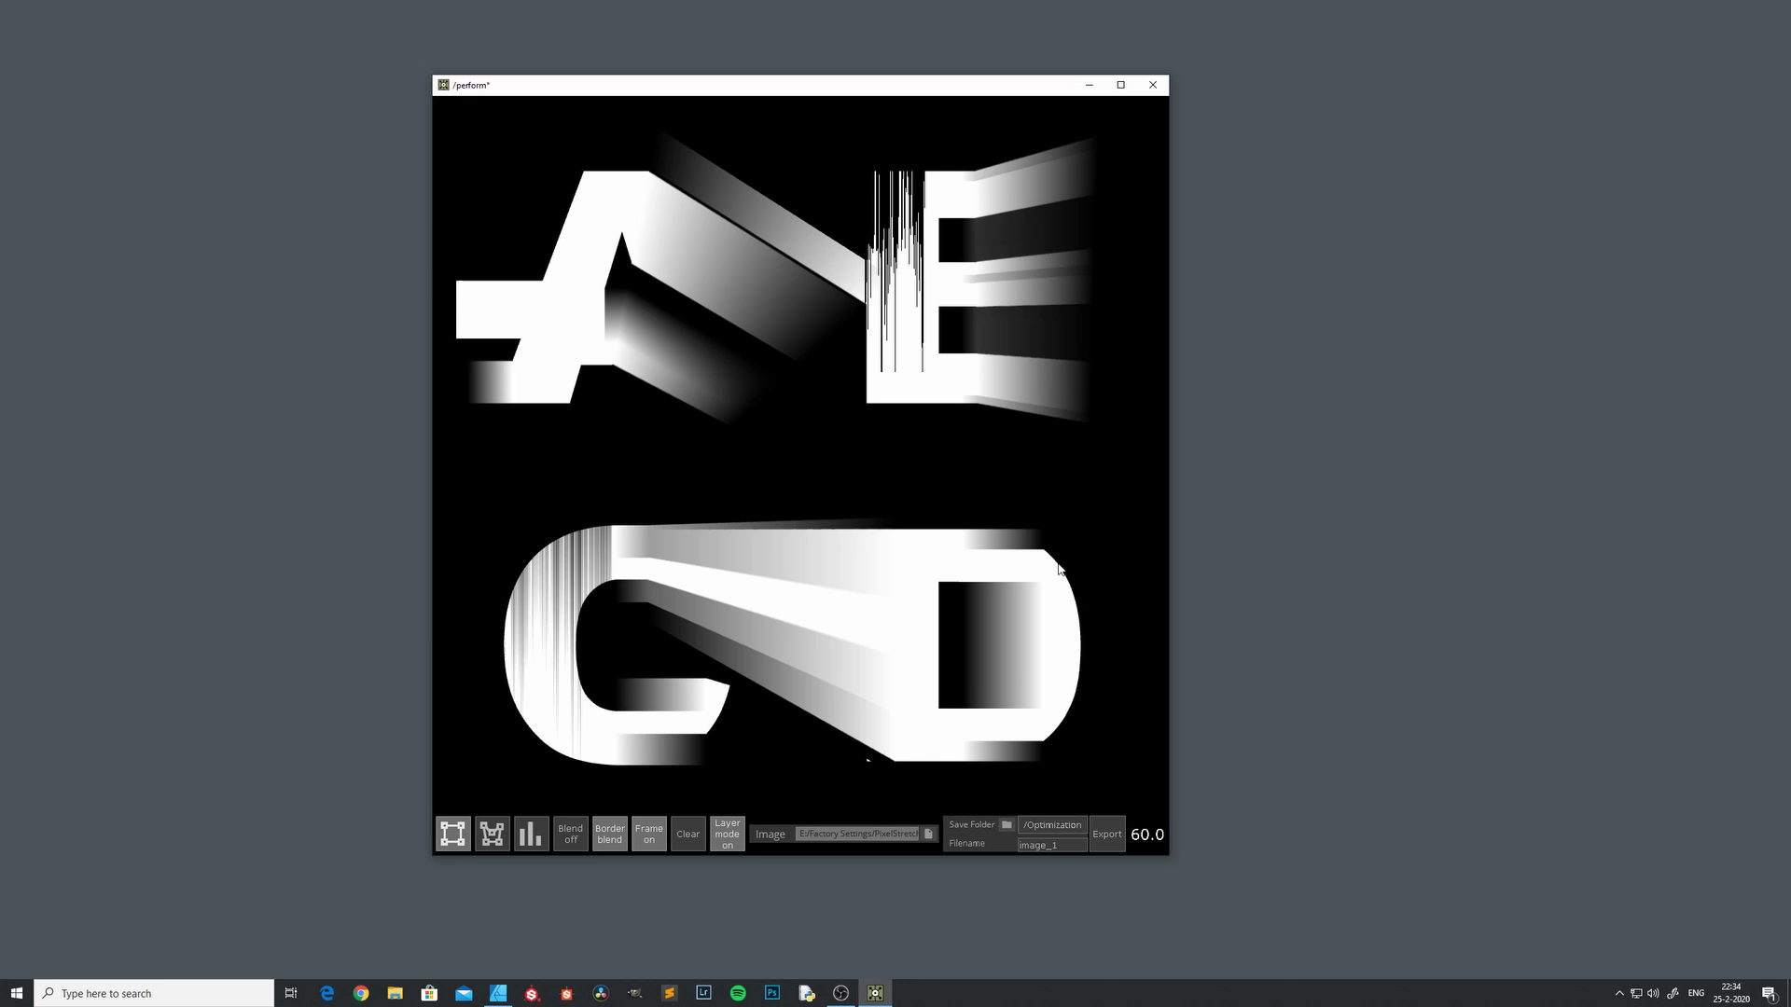
drag(1078, 725, 1129, 729)
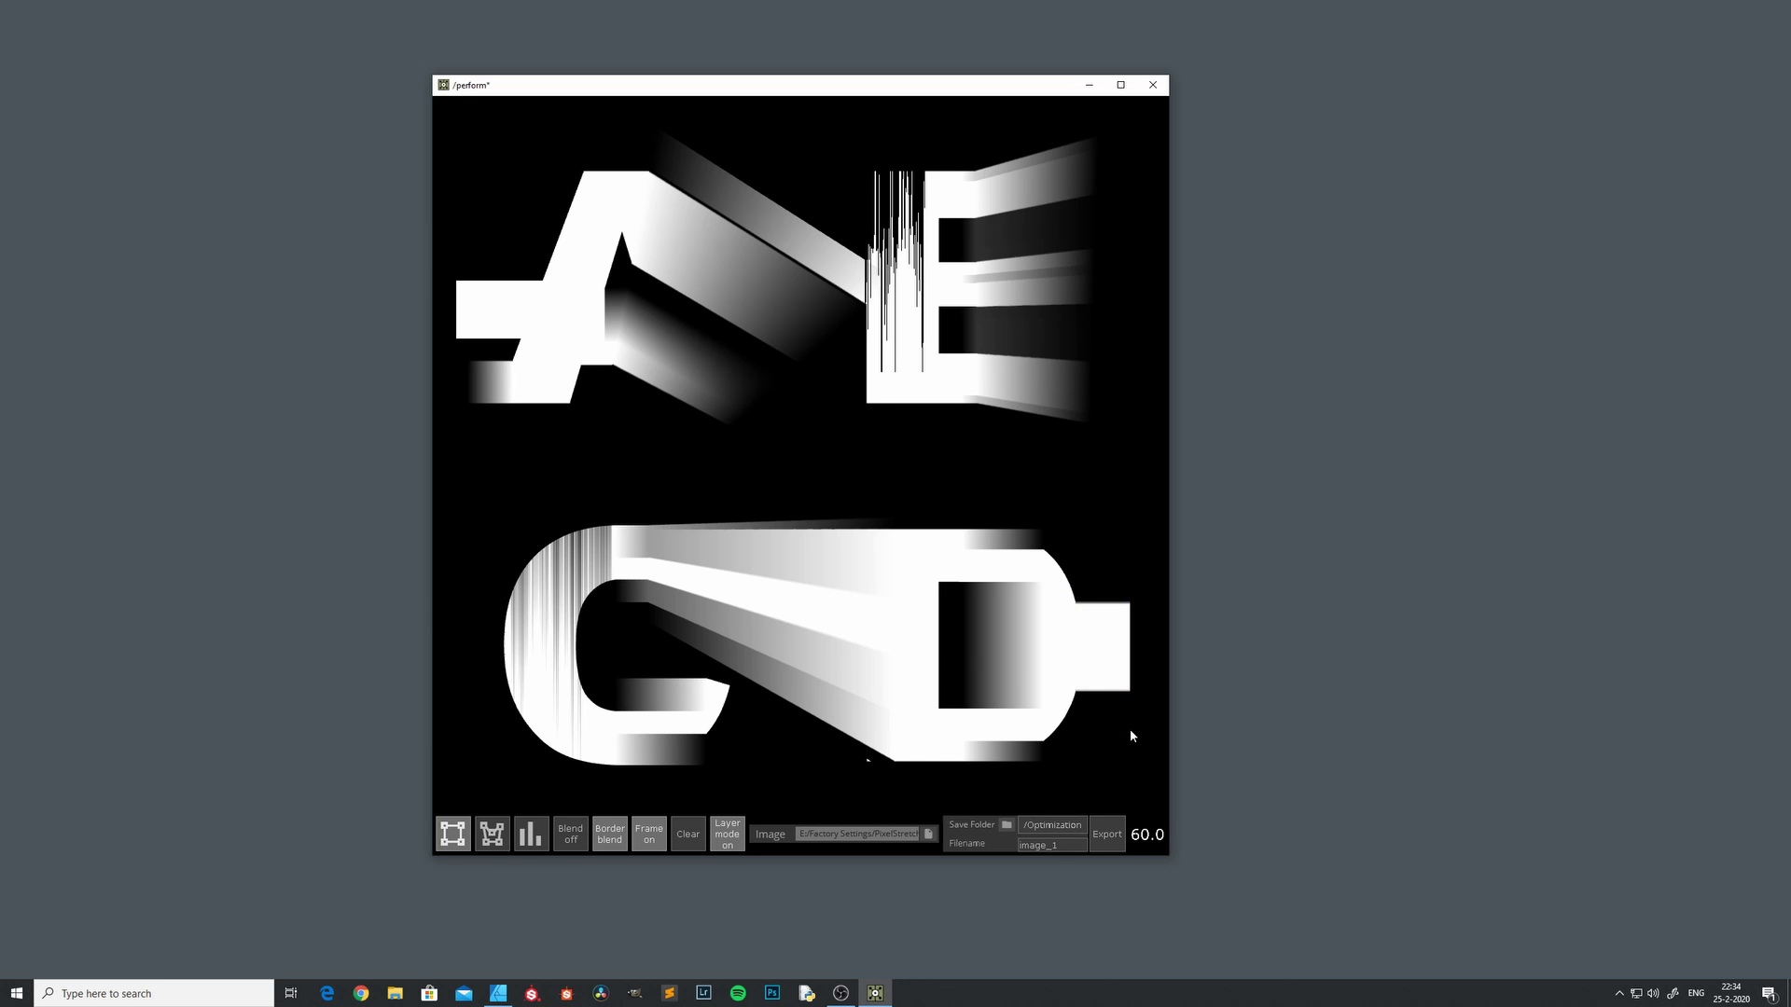
click(691, 843)
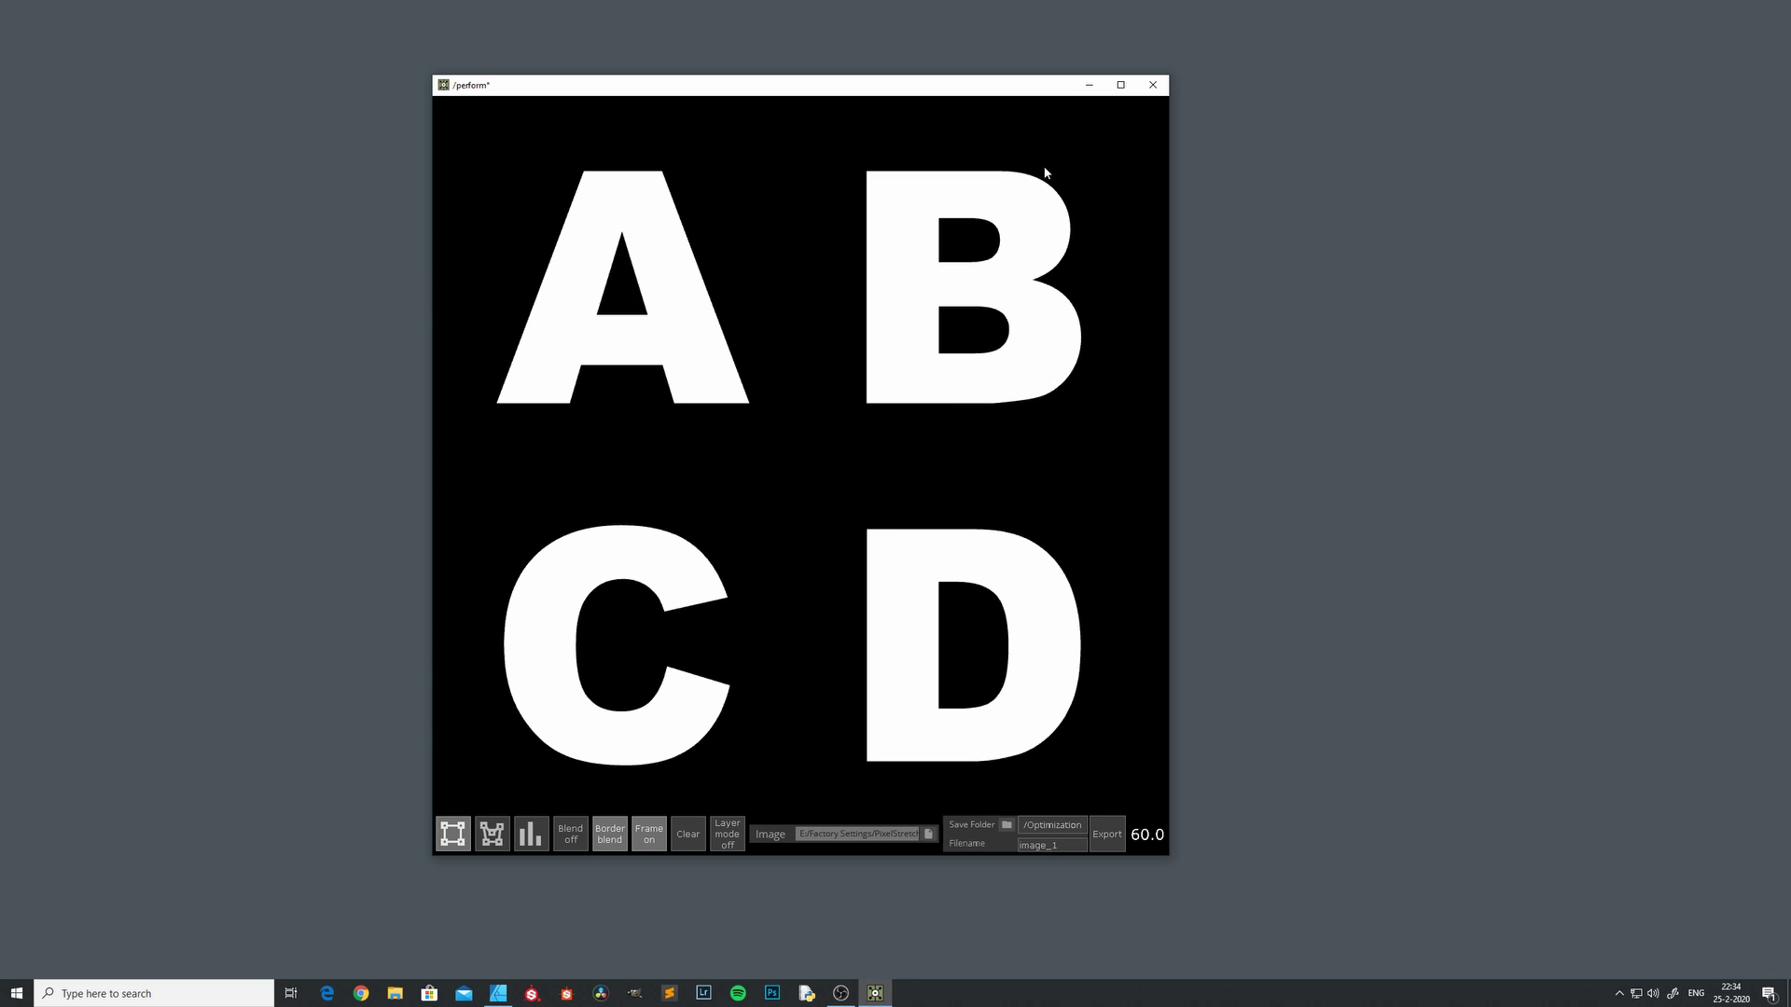
Undo the bar beside the B, turn Layer mode on, and stretch the A's foot into the C.
drag(1062, 186, 1137, 423)
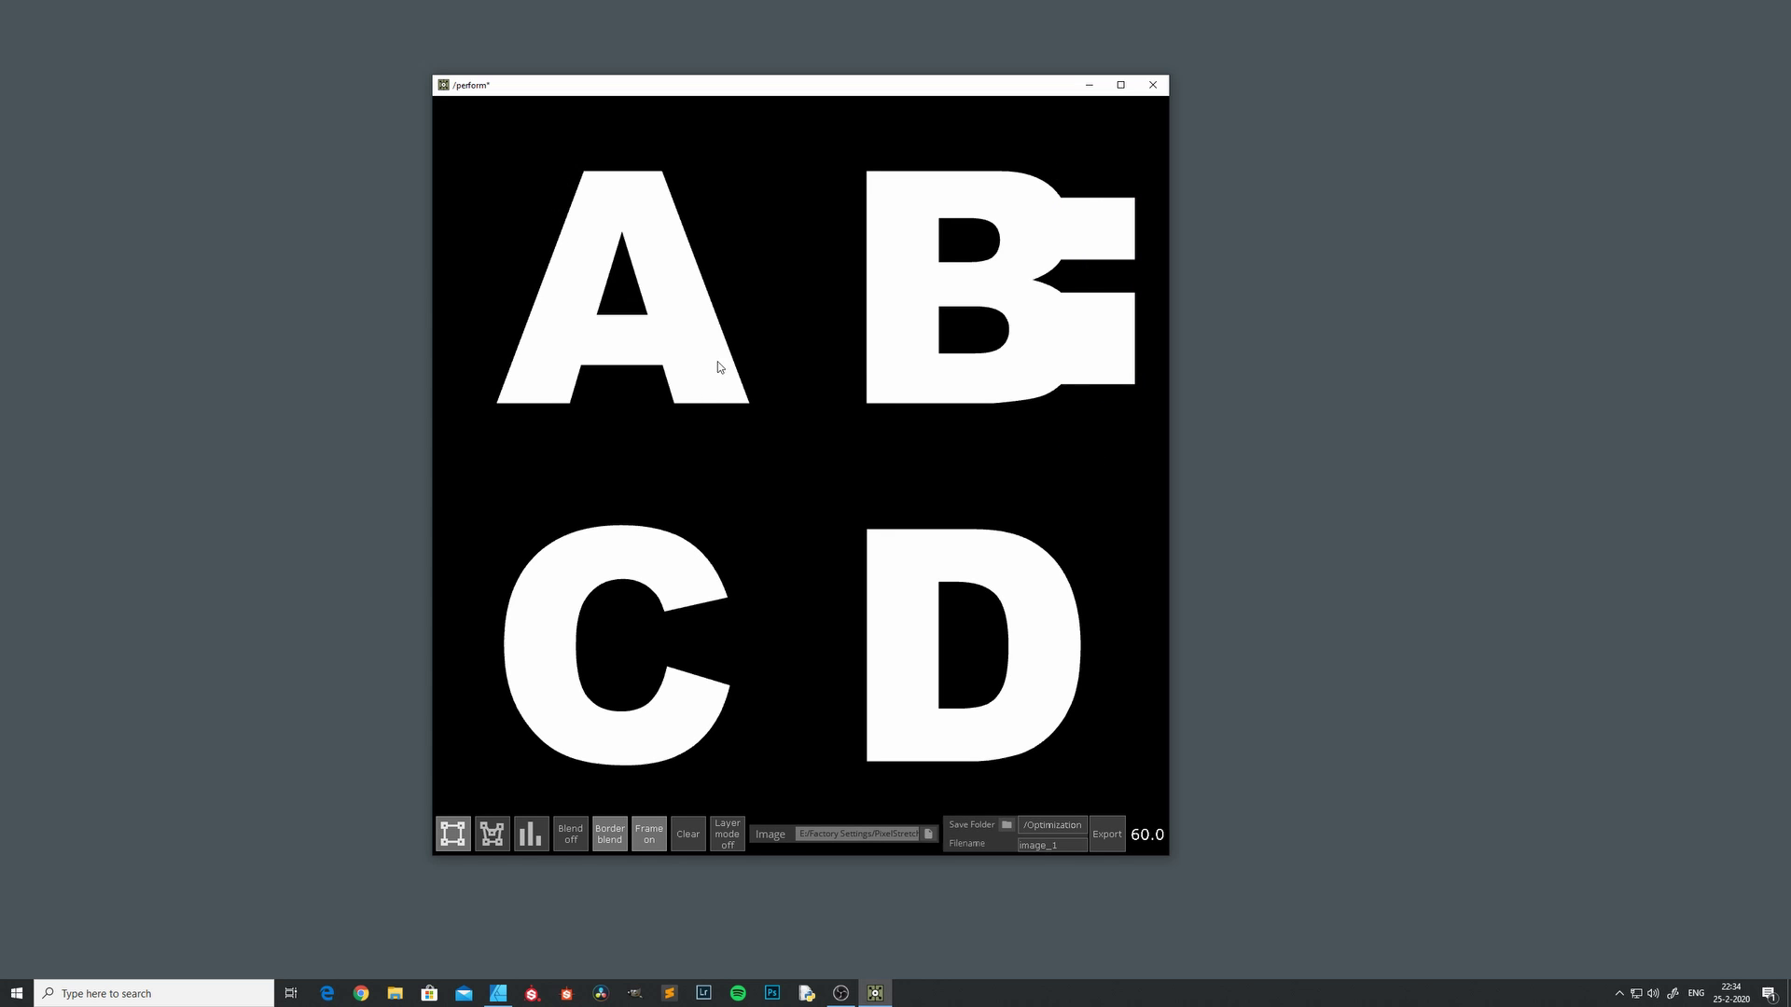
key(ctrl+z)
drag(659, 388, 623, 438)
click(722, 835)
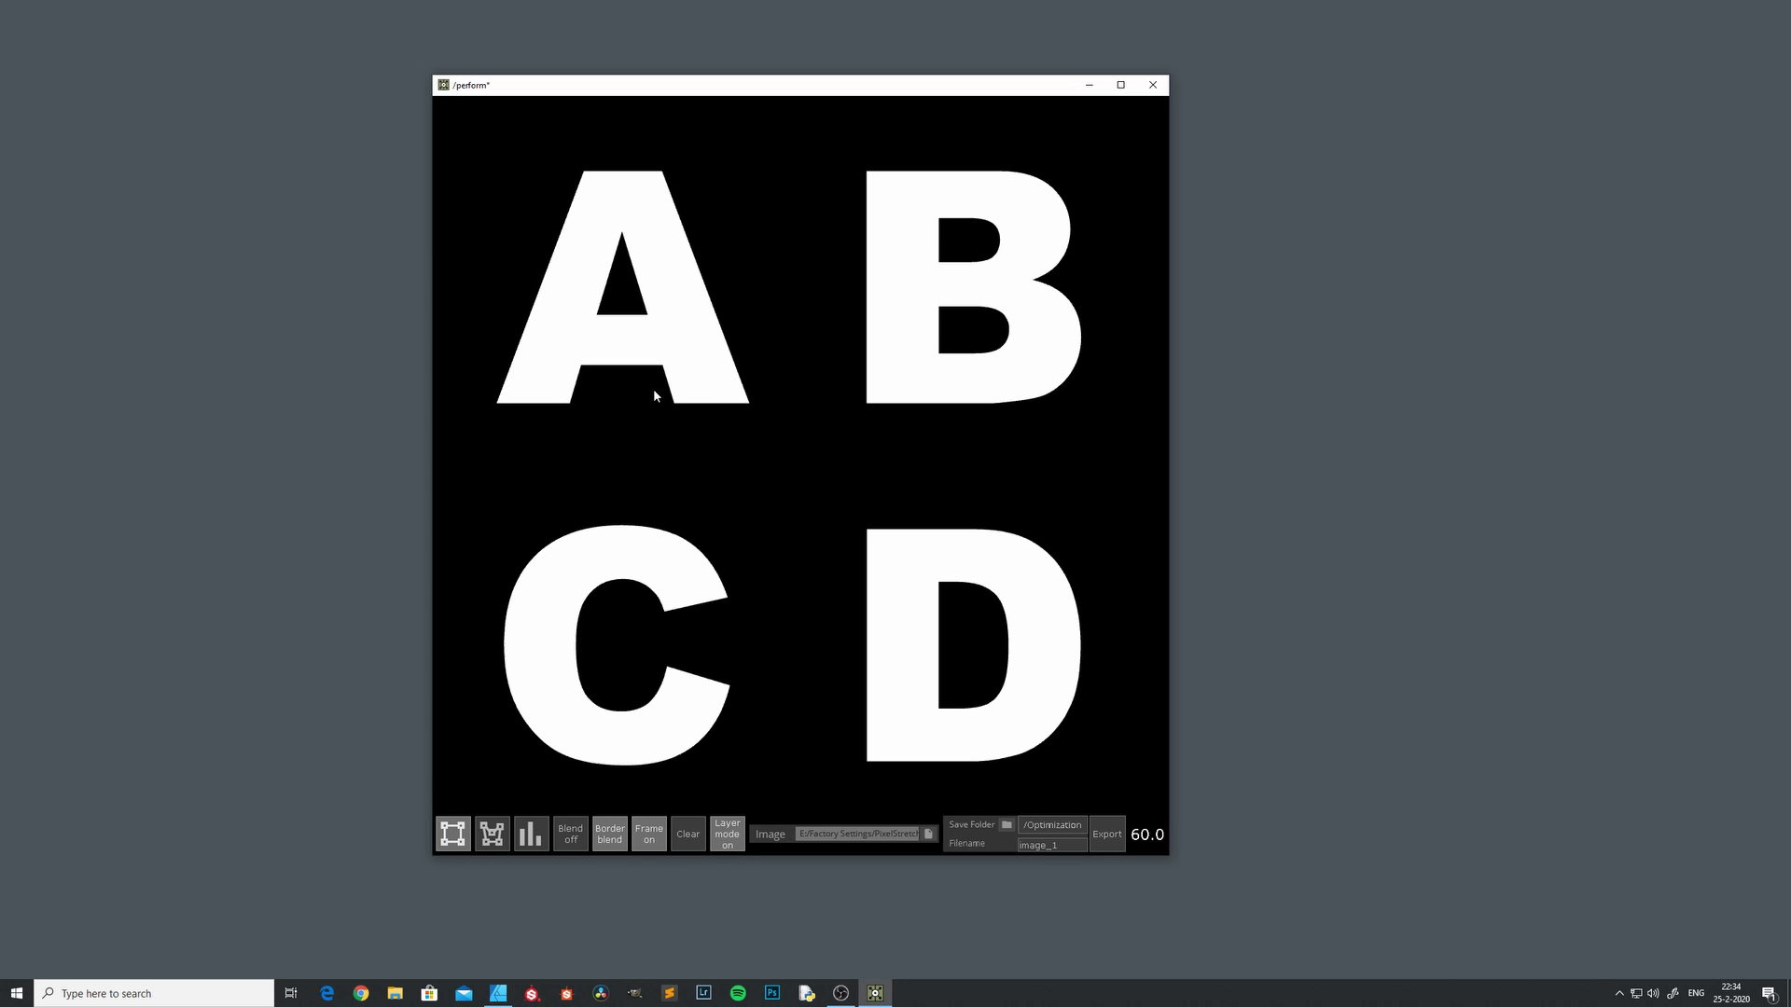
drag(779, 411, 786, 576)
click(571, 833)
drag(656, 386, 779, 714)
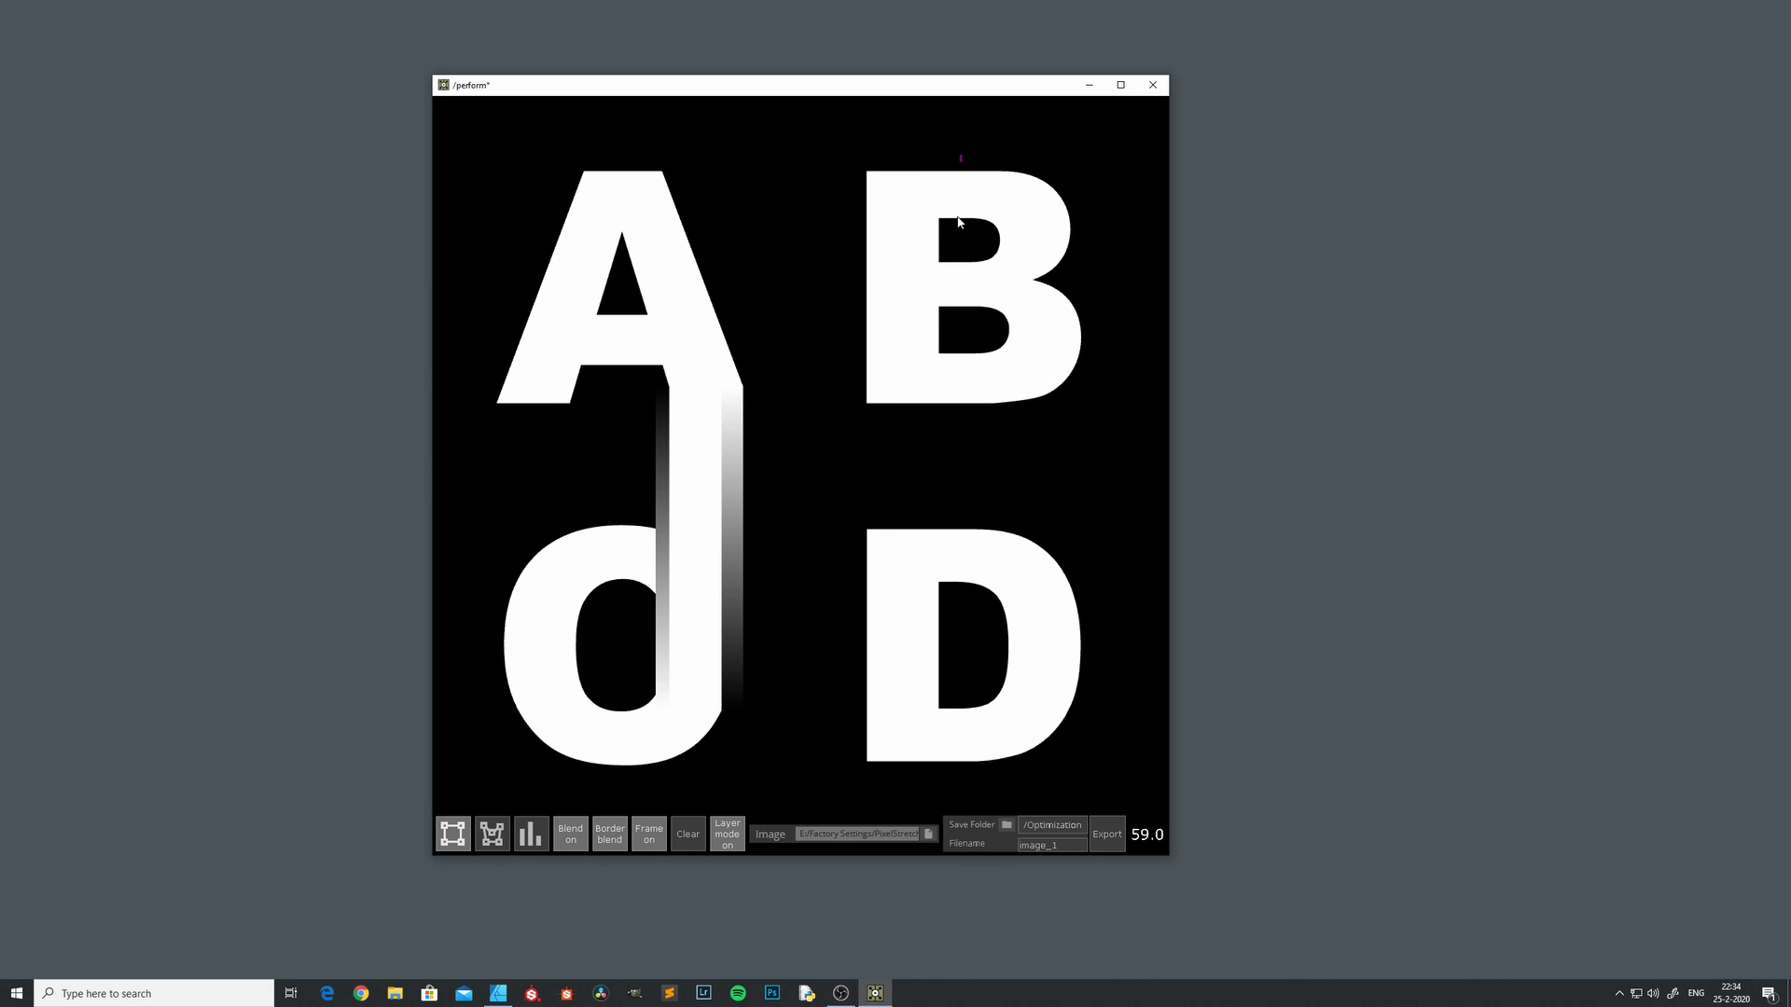
Streak the A–B band with alternating hard and blended strips, and smear the D into gradients.
drag(962, 154, 832, 442)
click(572, 834)
drag(886, 155, 851, 419)
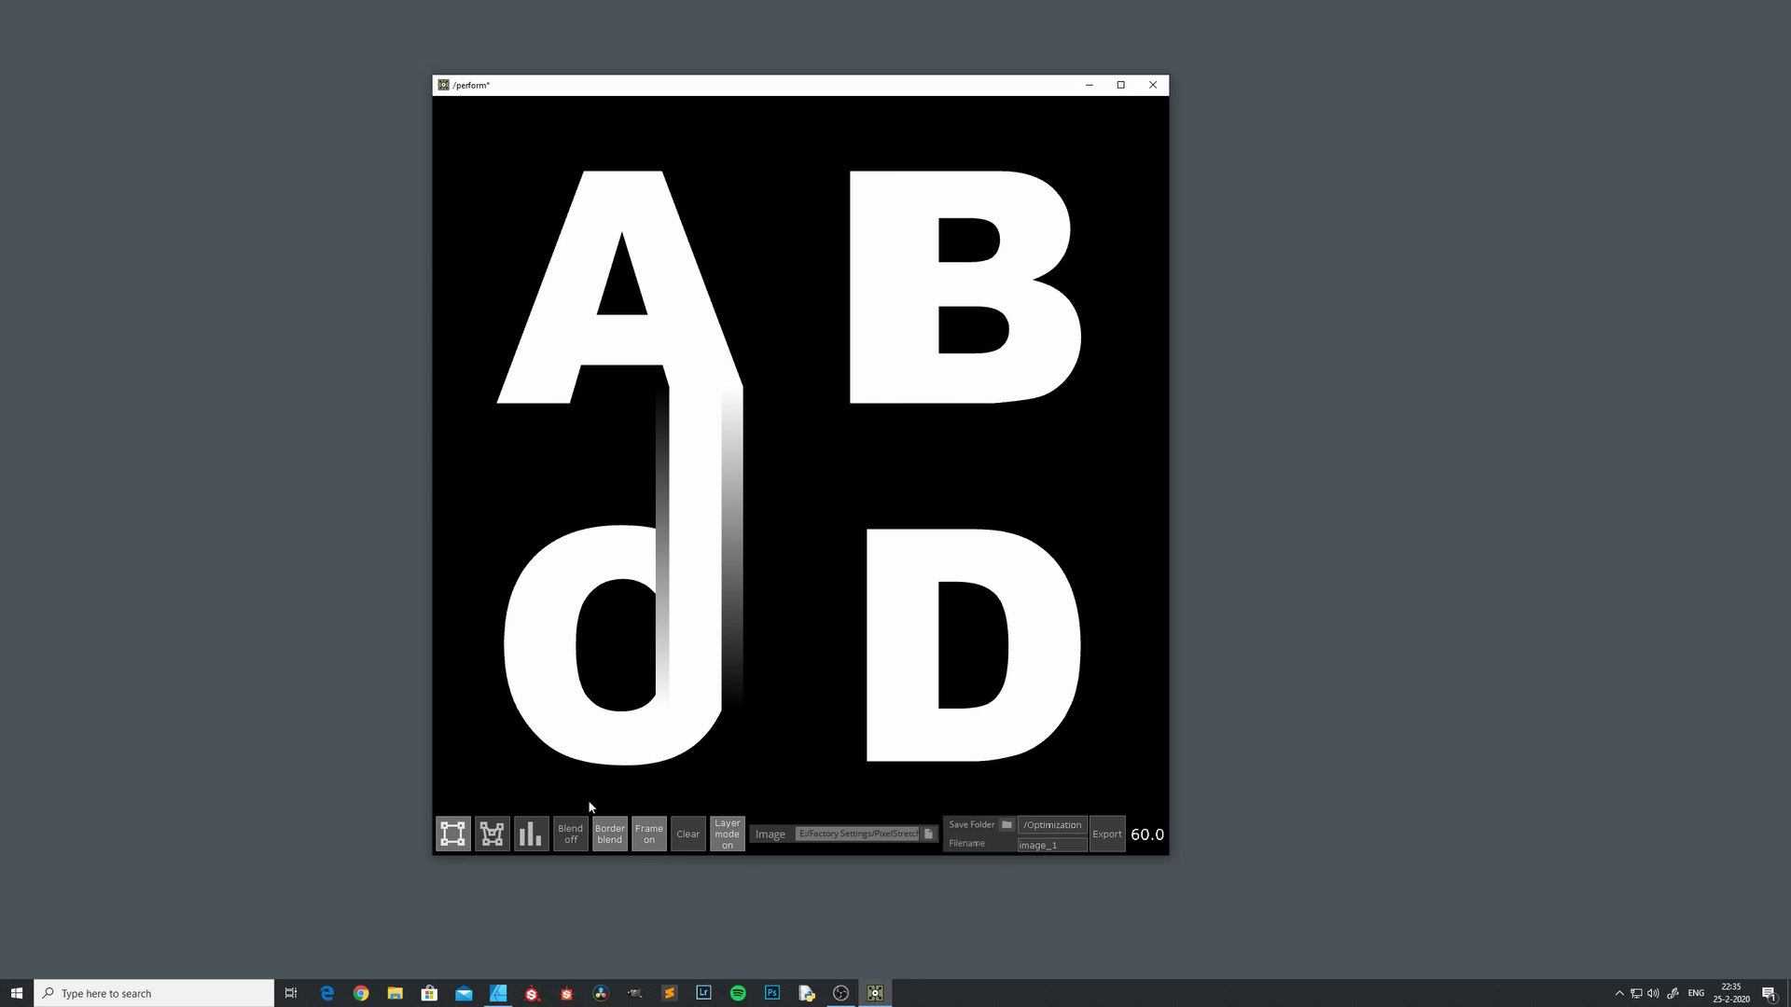
click(570, 832)
drag(961, 149, 630, 429)
drag(976, 512, 752, 795)
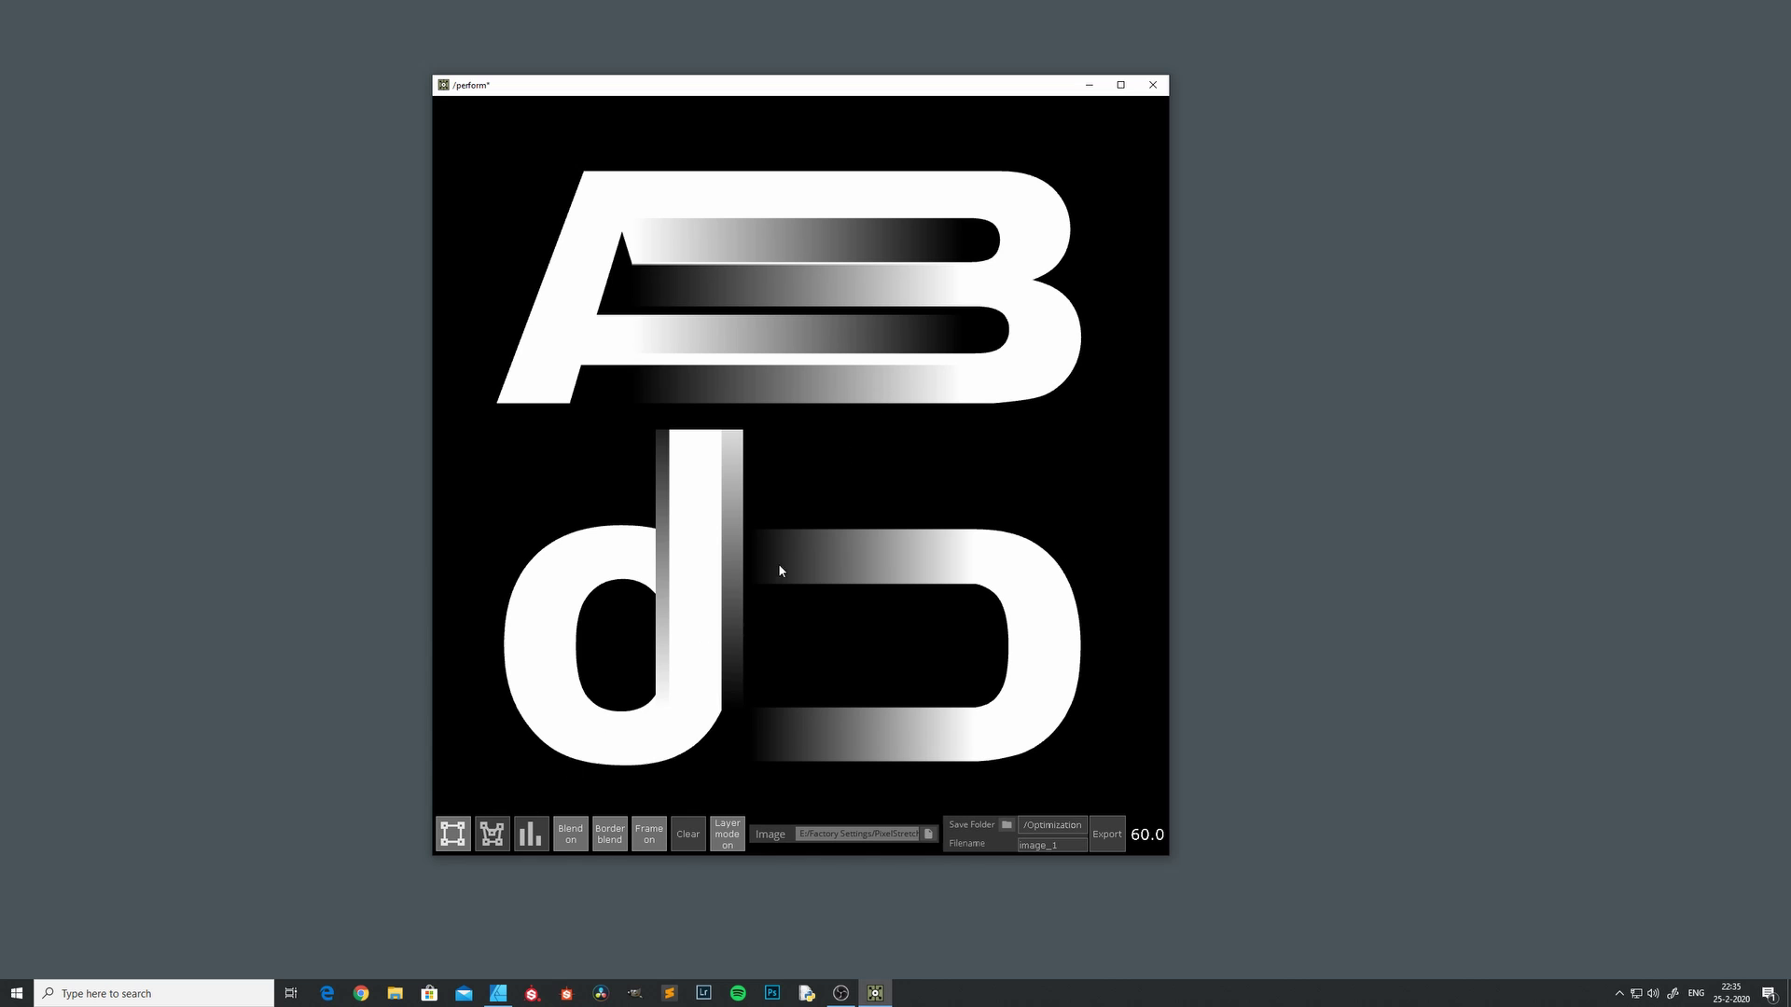
Stack more gradient strips beside the B, A and D, then sweep a diagonal polygon stretch upward.
drag(1049, 177, 1132, 462)
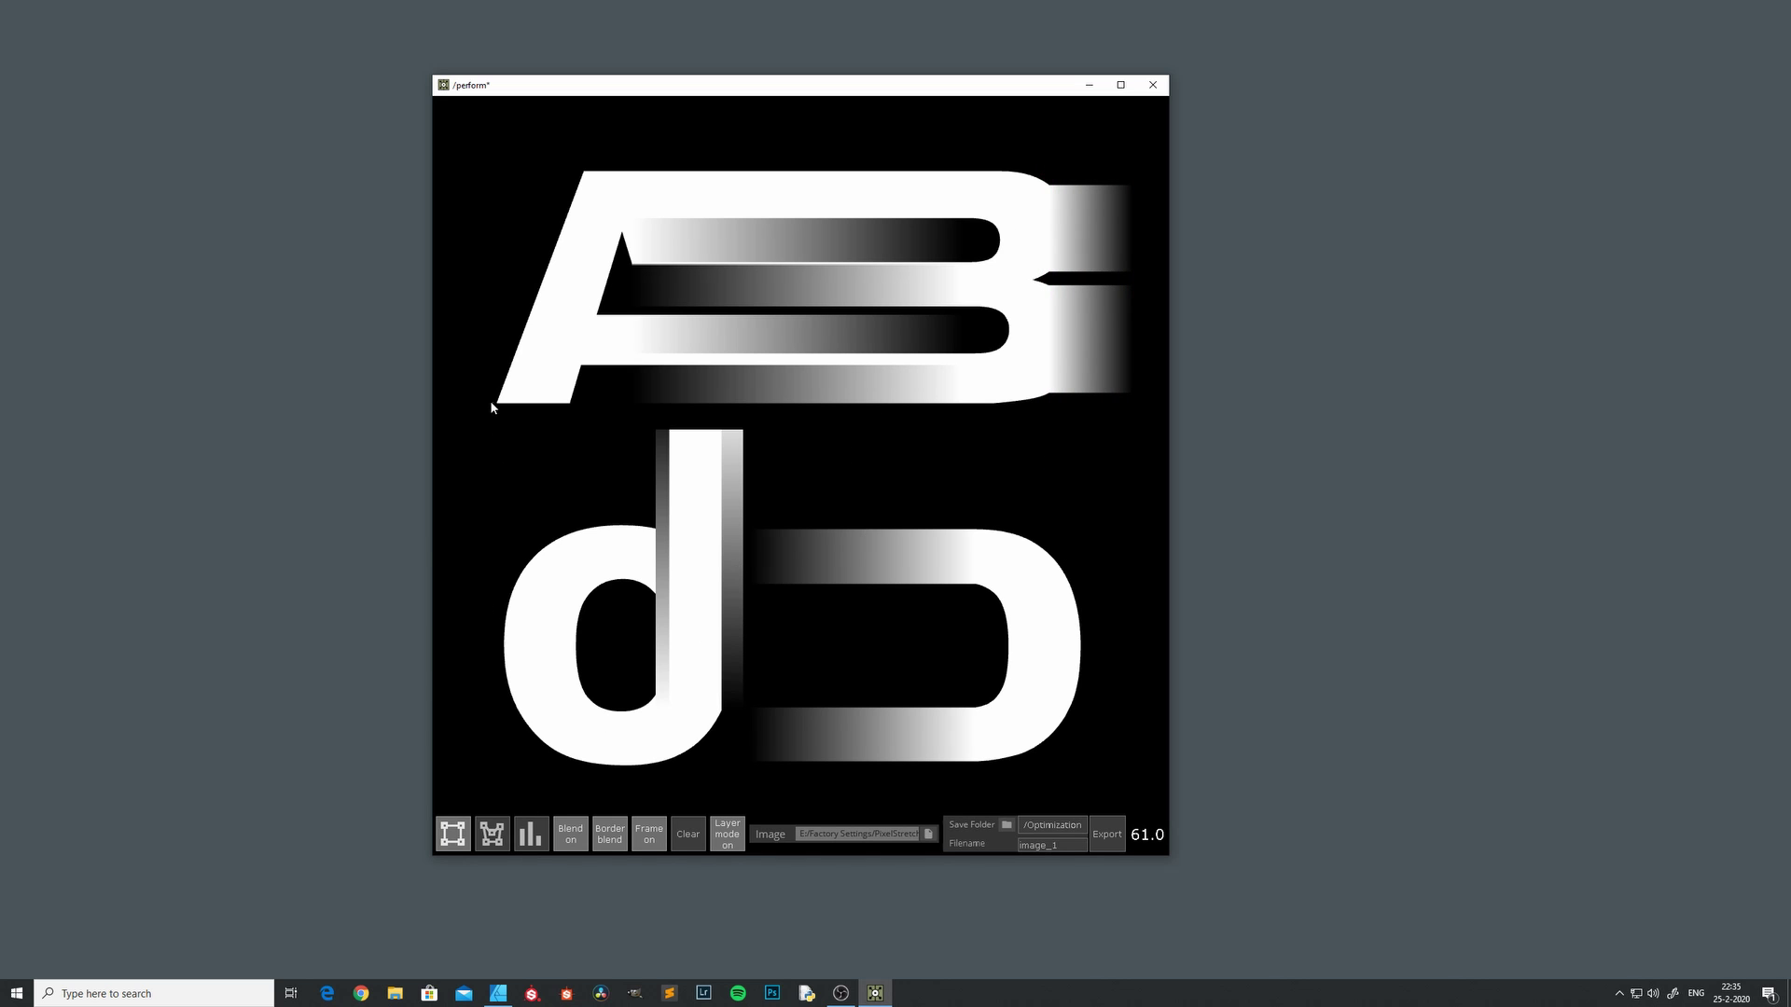
drag(506, 402, 598, 584)
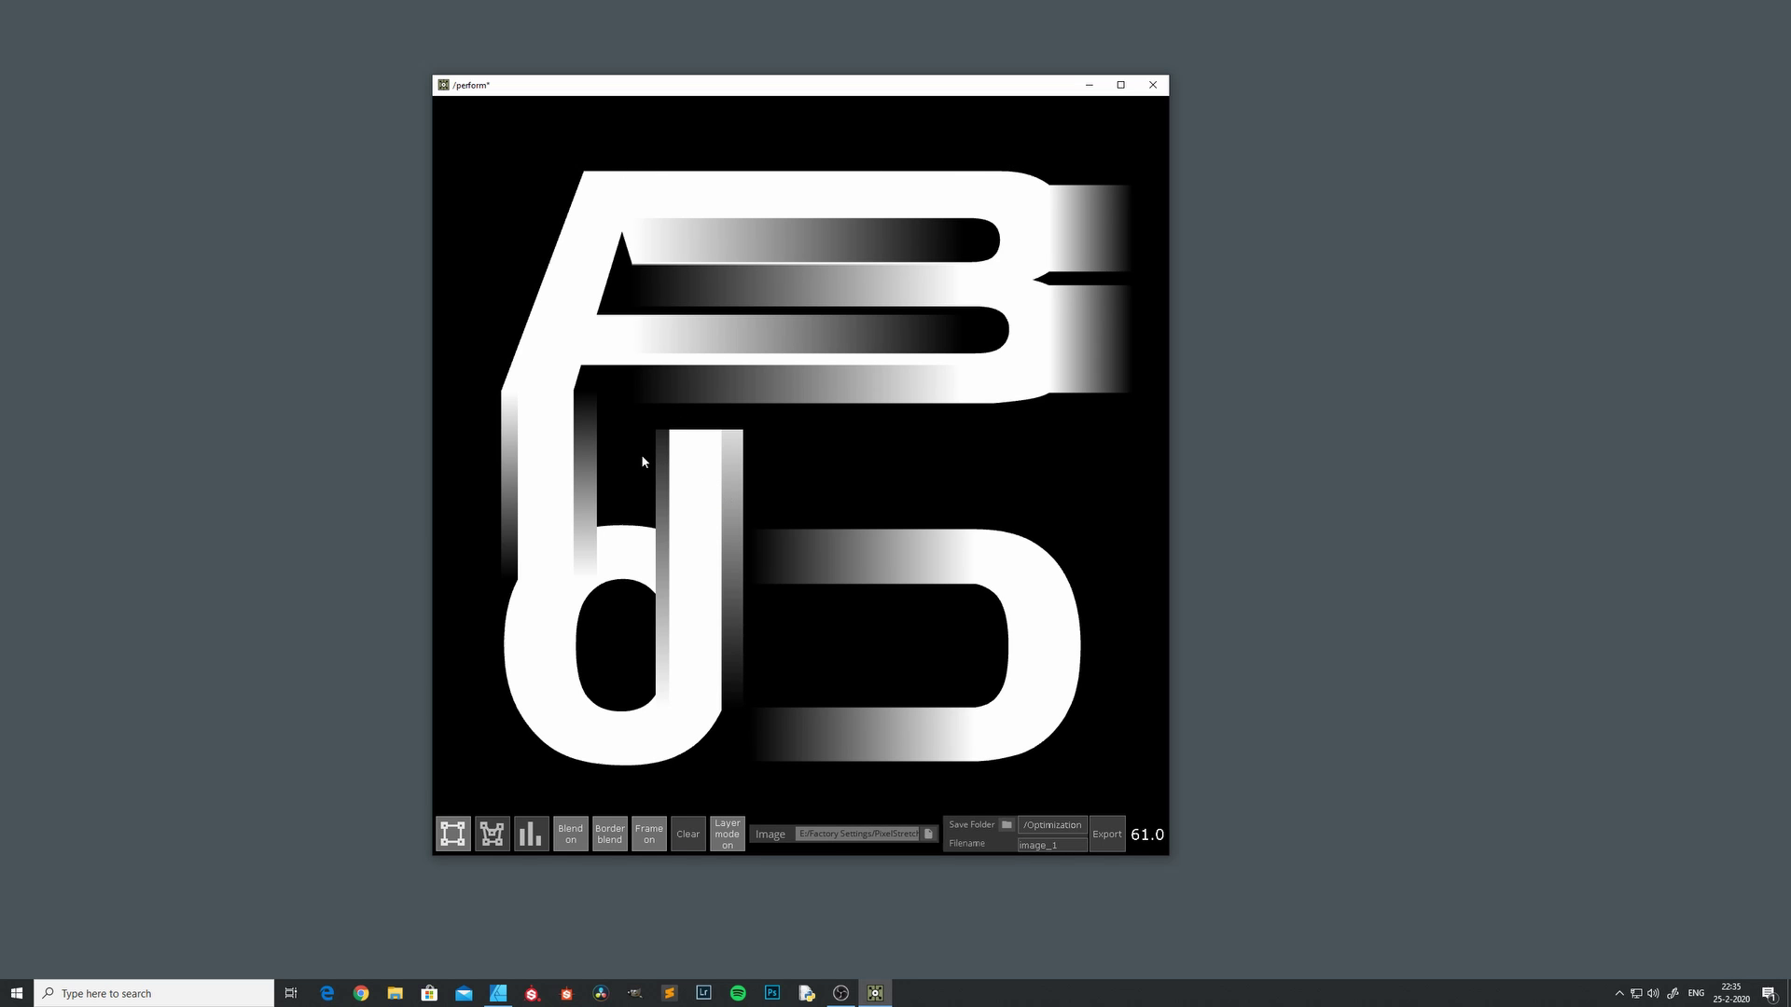
drag(756, 450, 771, 226)
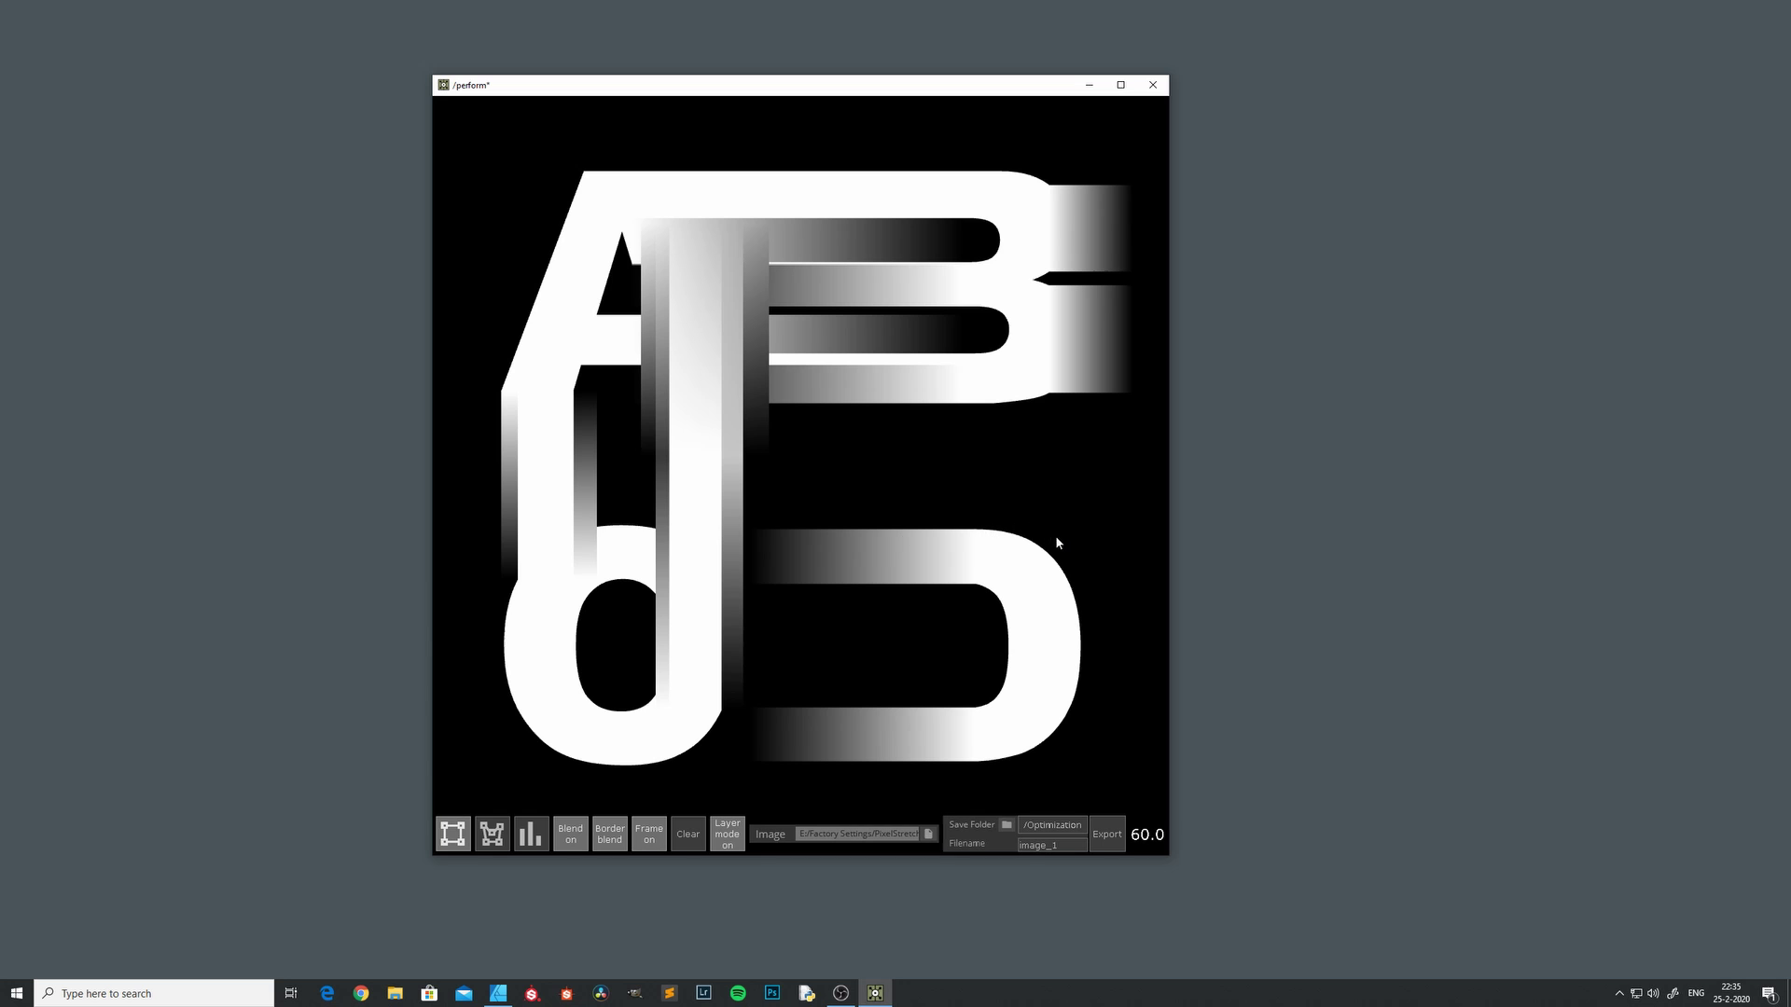
drag(1066, 642, 1126, 757)
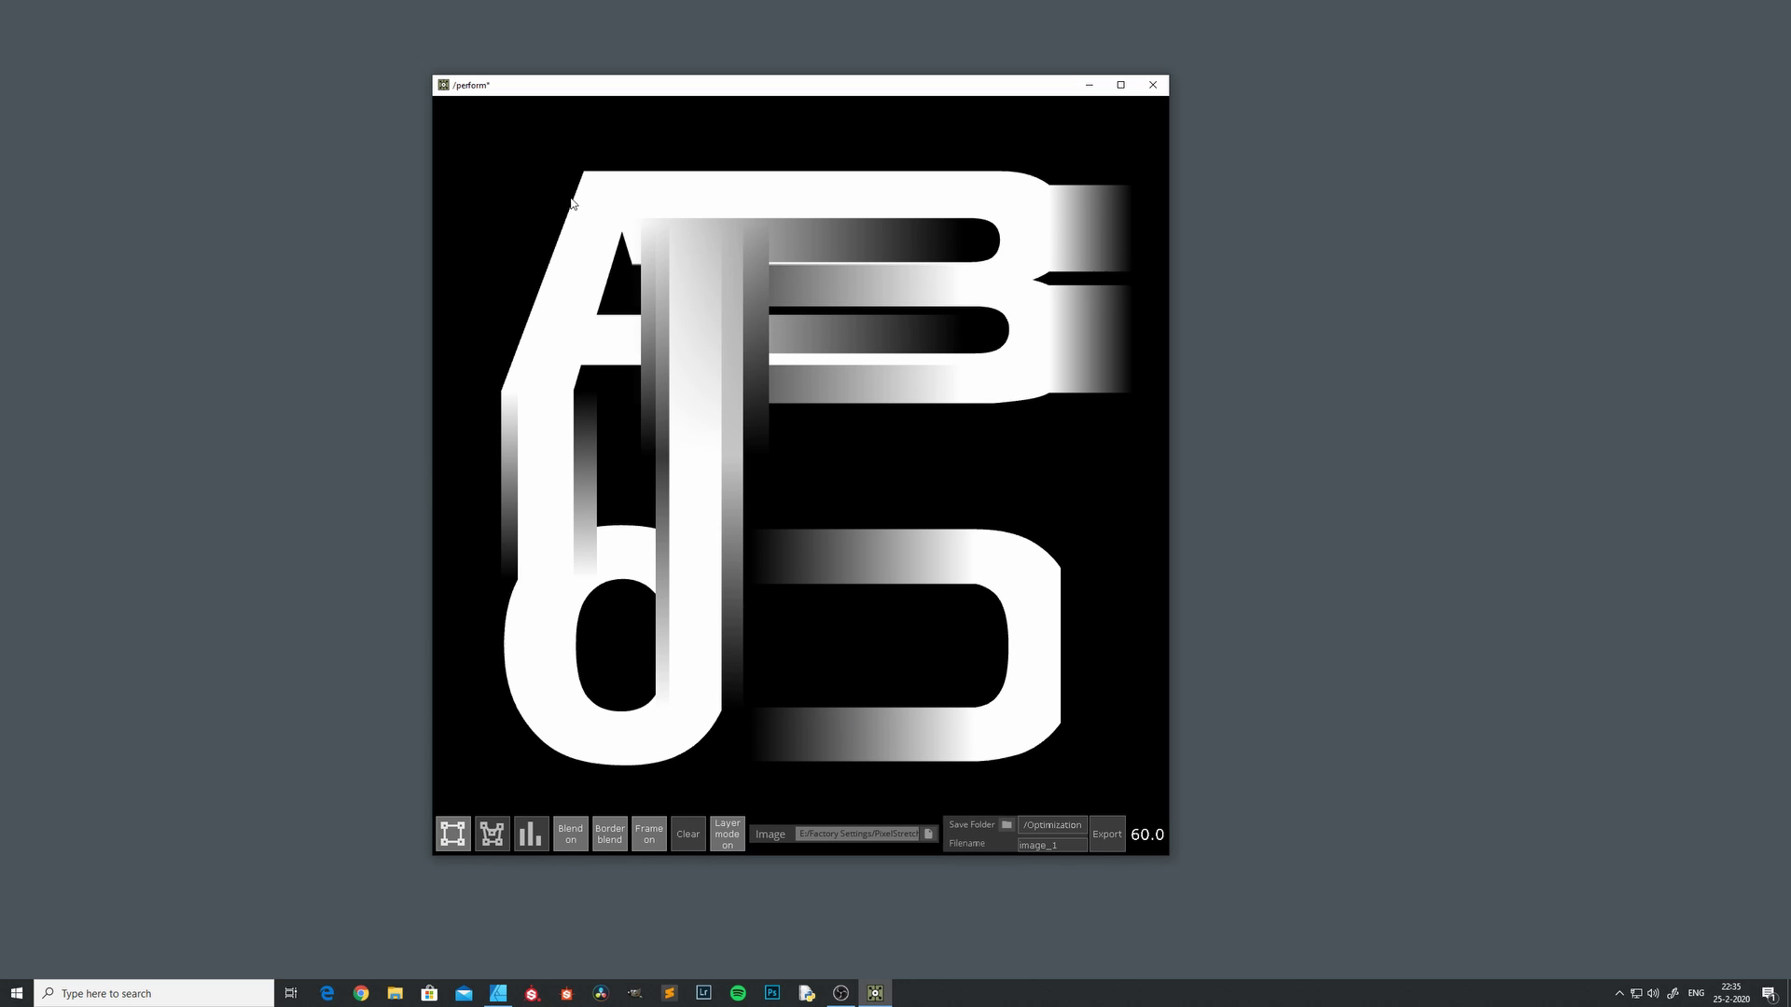
drag(537, 206, 489, 464)
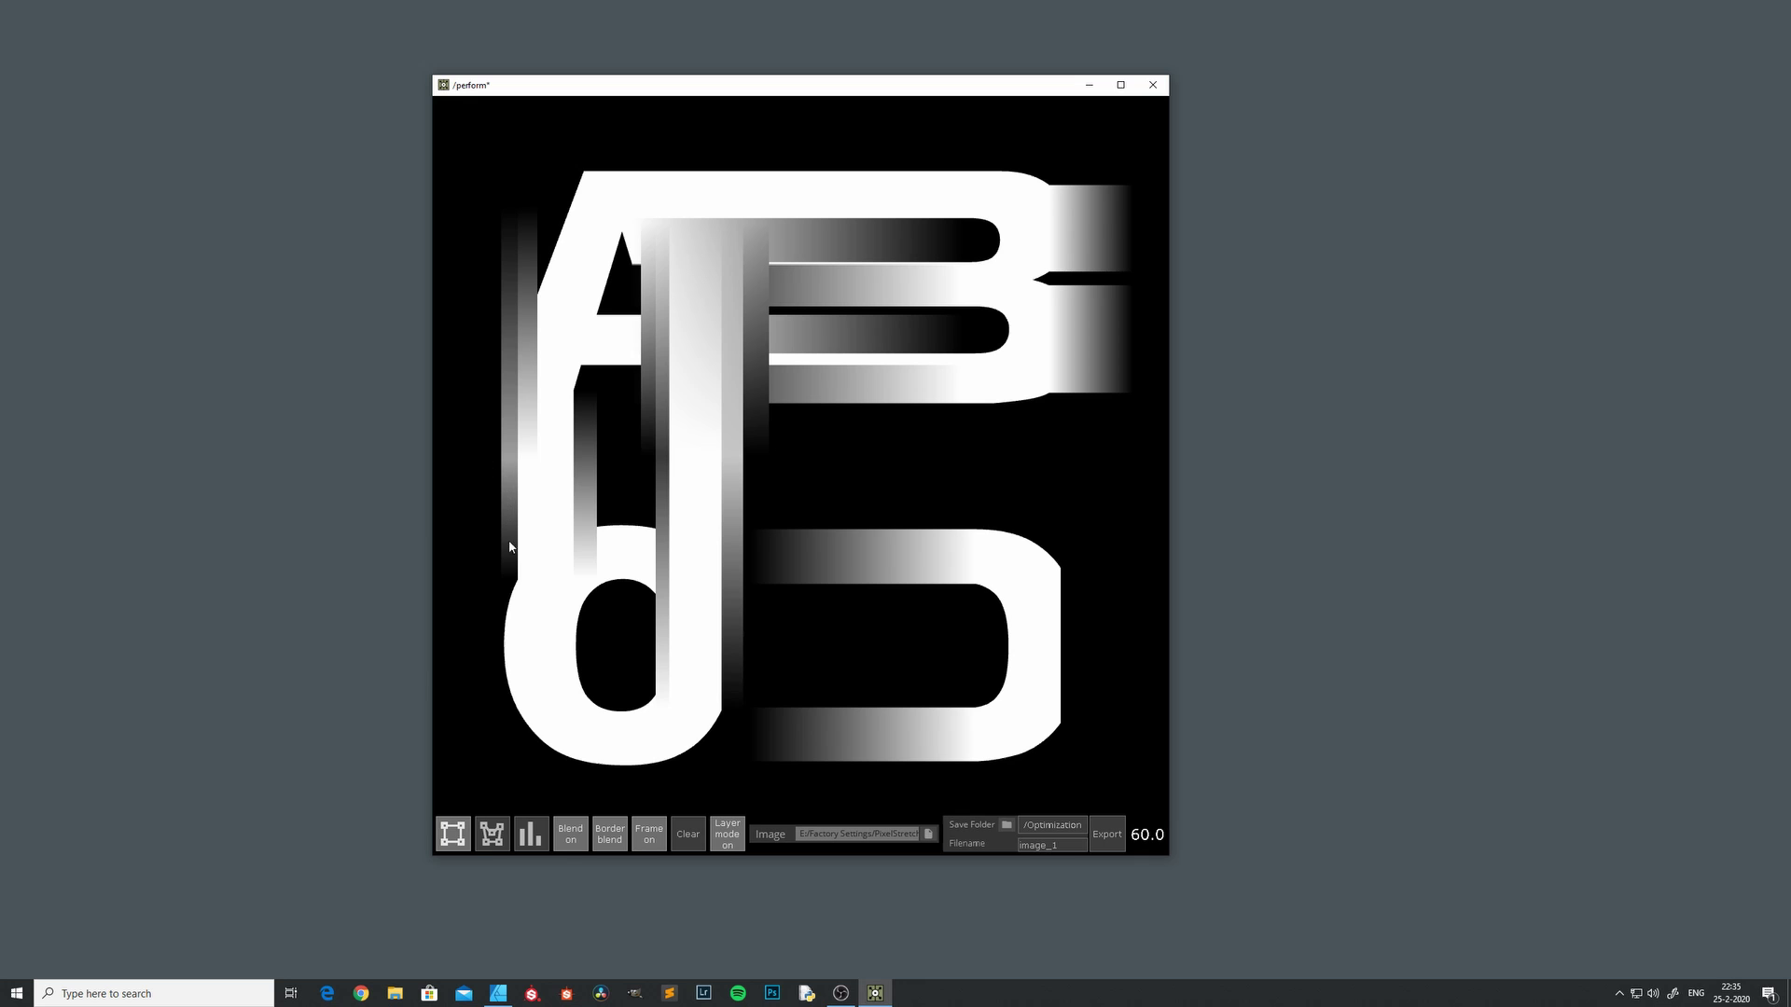
key(2)
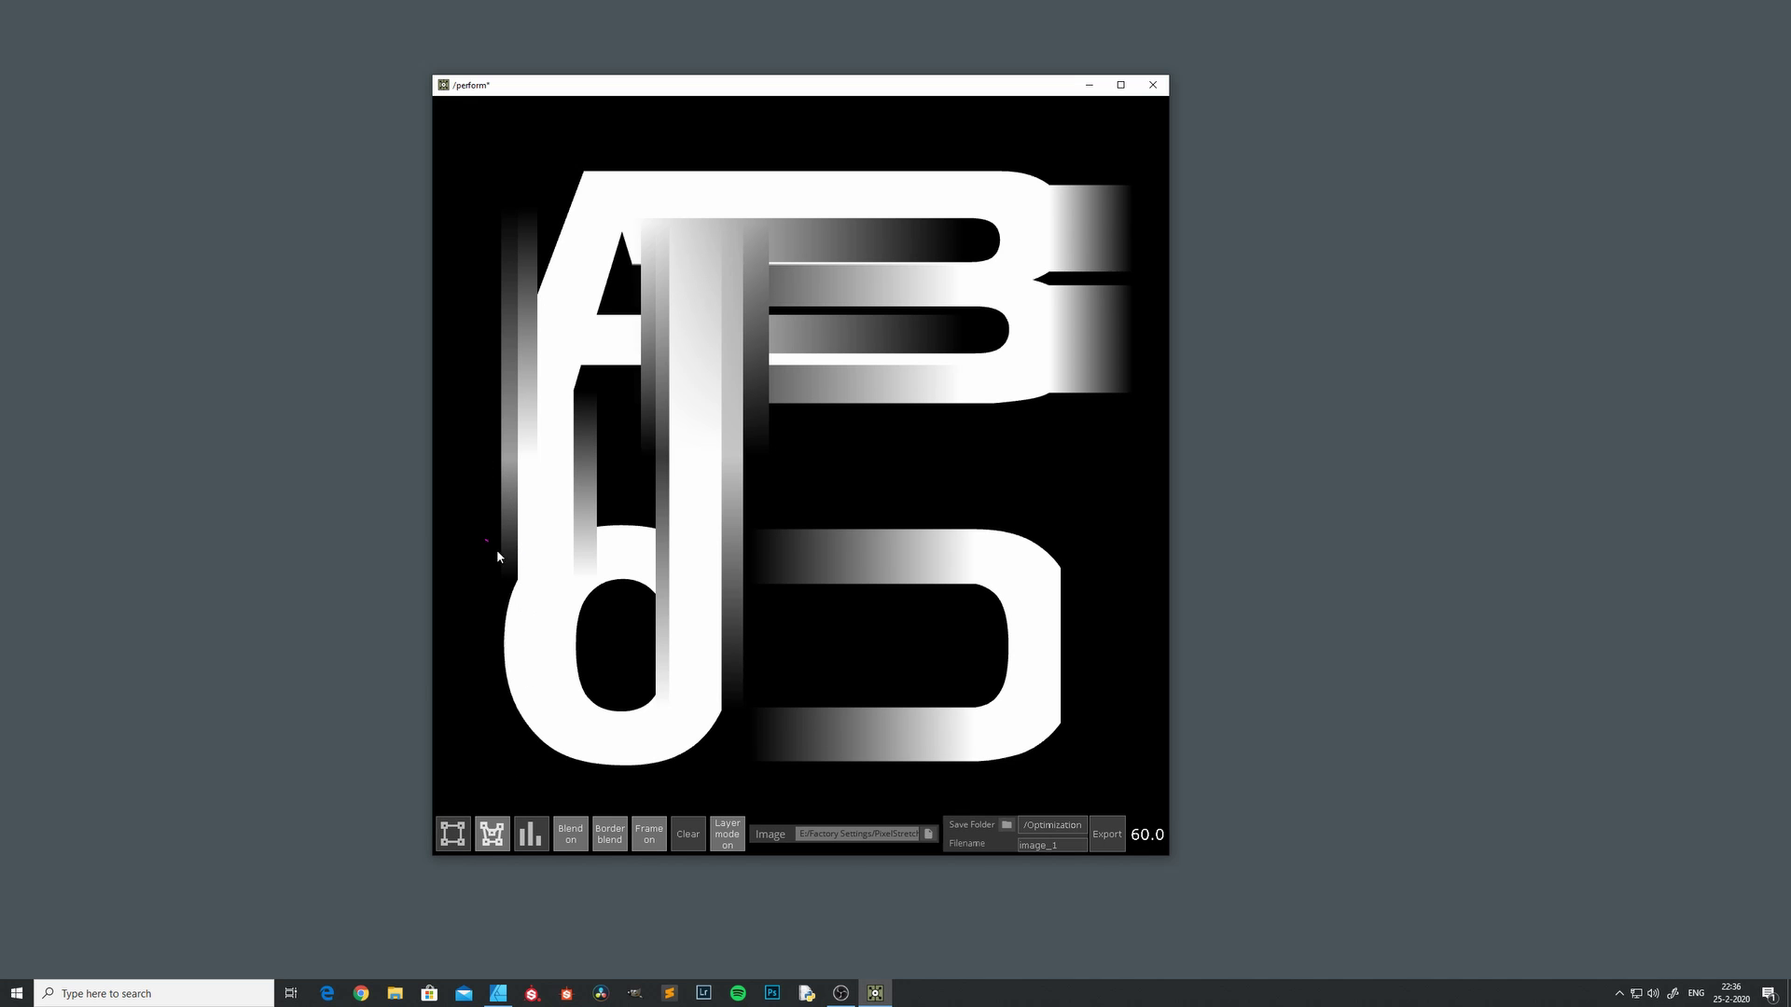
mouse_move(497, 557)
mouse_down()
mouse_move(747, 699)
mouse_move(882, 373)
mouse_move(651, 271)
mouse_move(529, 258)
mouse_up()
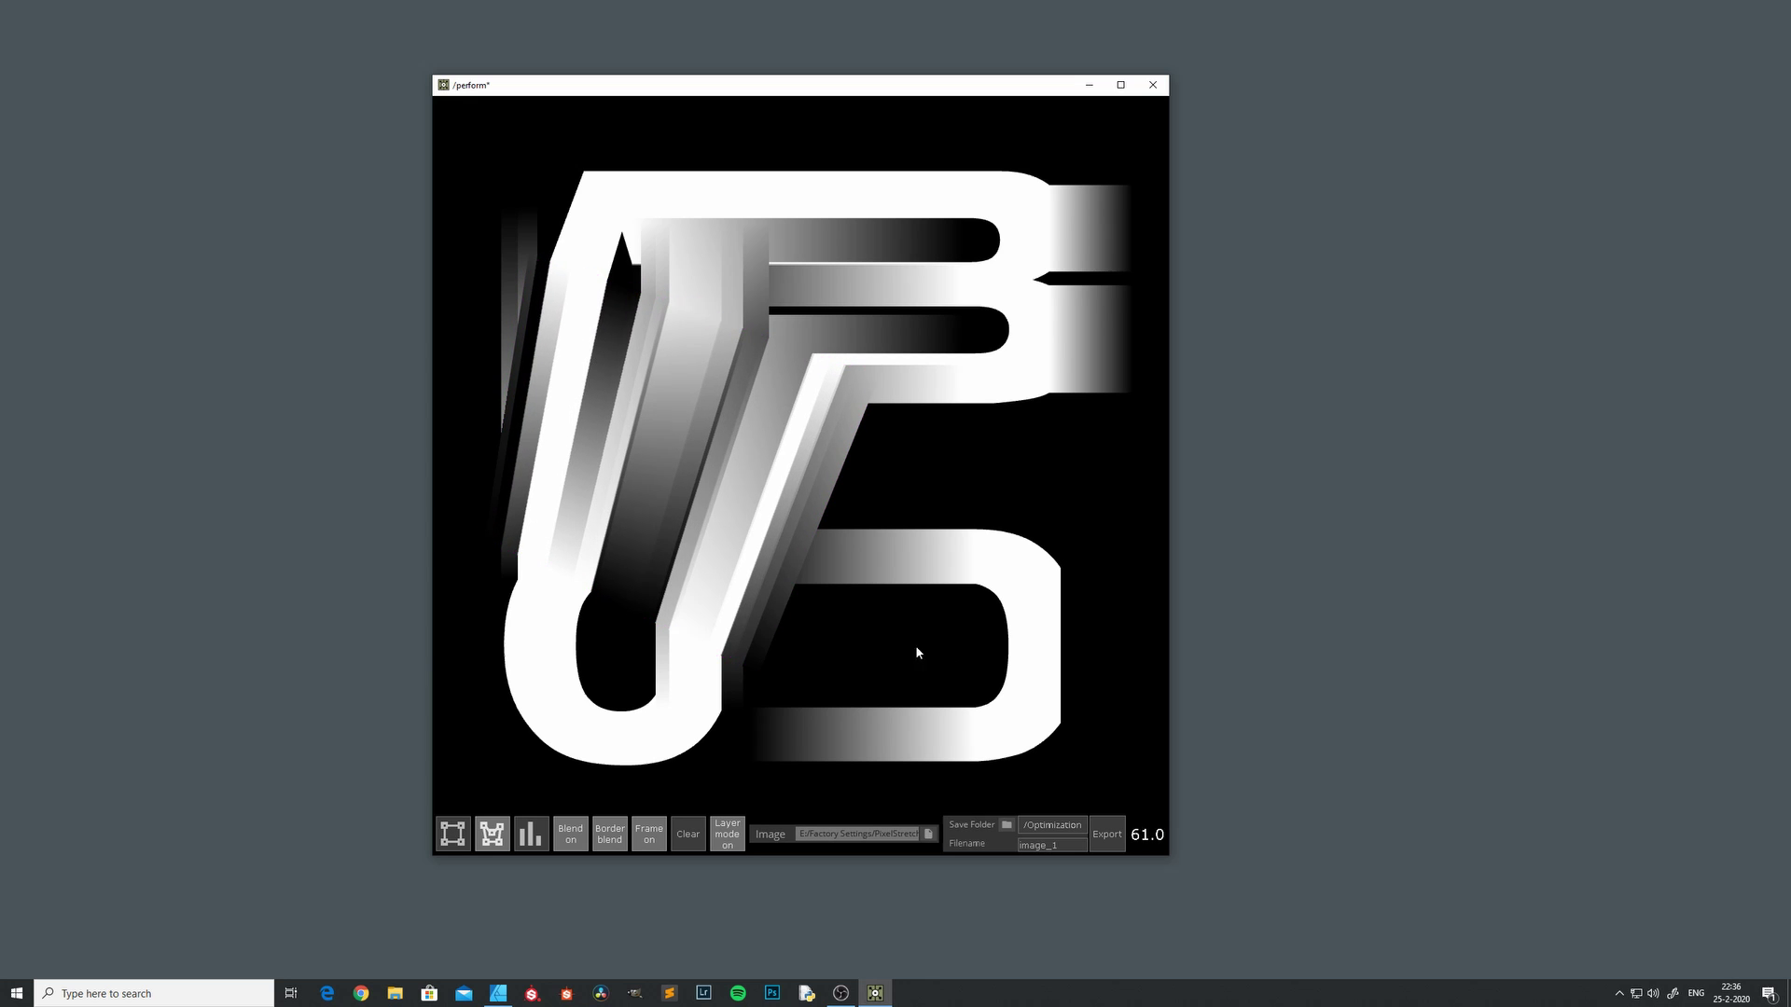